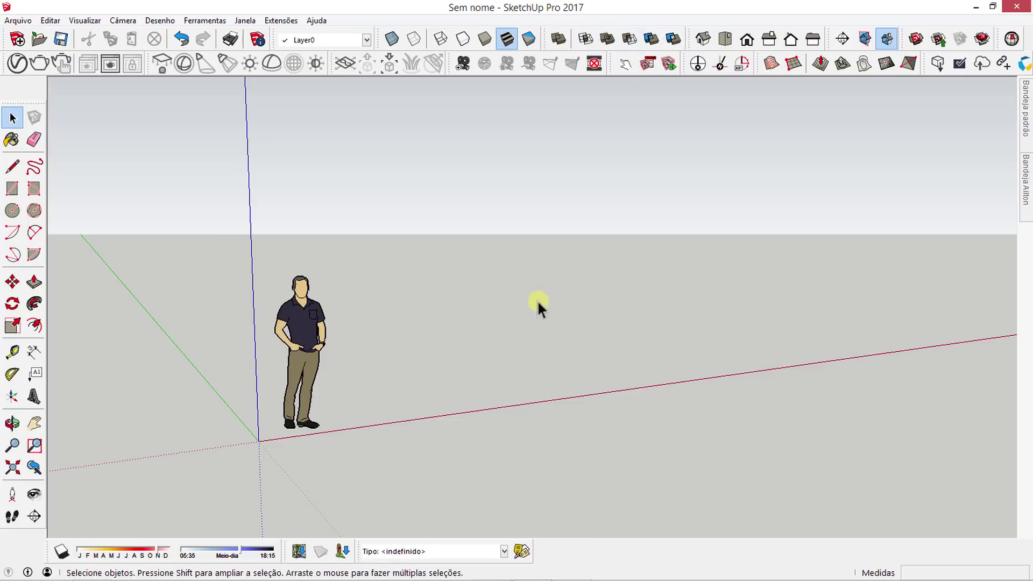
Step: Look over the available solid tools and open the Solid Inspector² extension for a brief look
{"action": "left_click", "coordinate": [212, 19]}
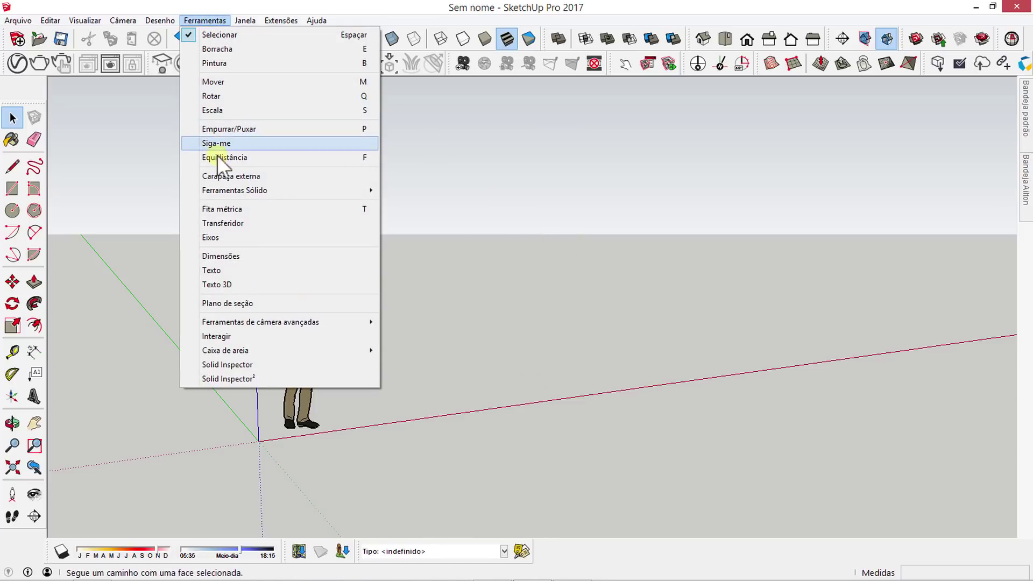
{"action": "mouse_move", "coordinate": [255, 192]}
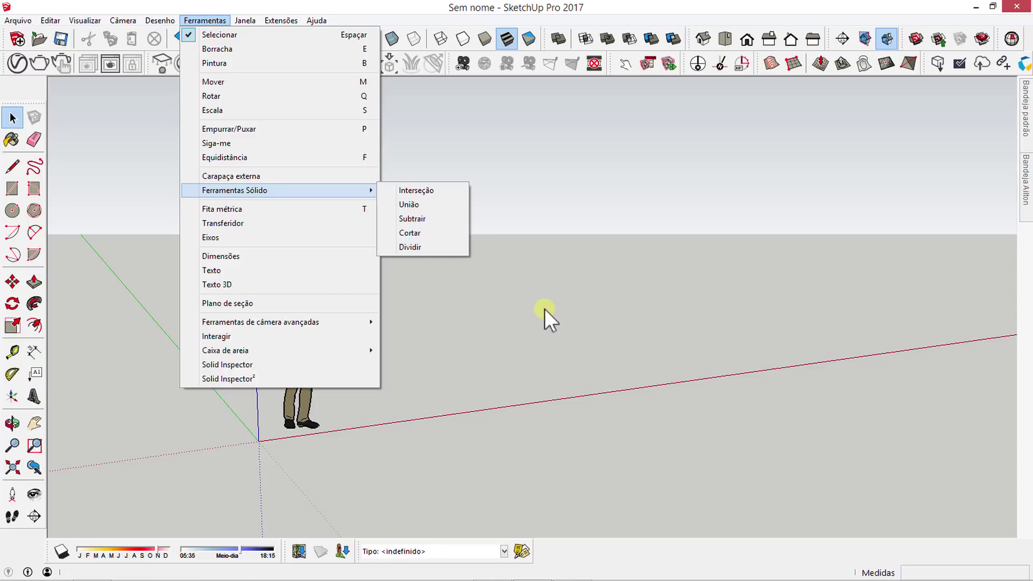
{"action": "left_click", "coordinate": [524, 315]}
{"action": "middle_click_drag", "start_coordinate": [488, 301], "coordinate": [586, 148]}
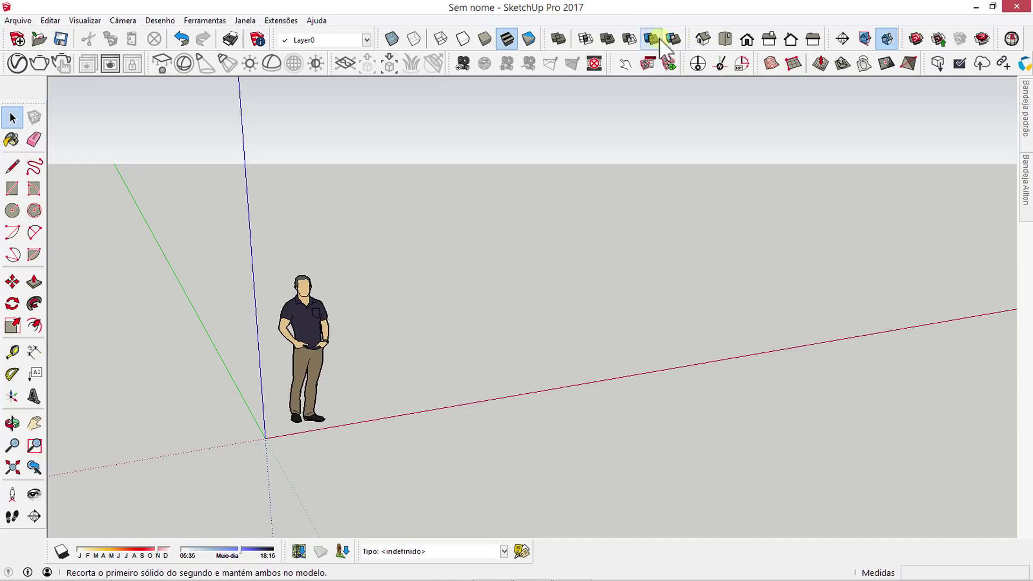
{"action": "middle_click_drag", "start_coordinate": [564, 293], "coordinate": [563, 269]}
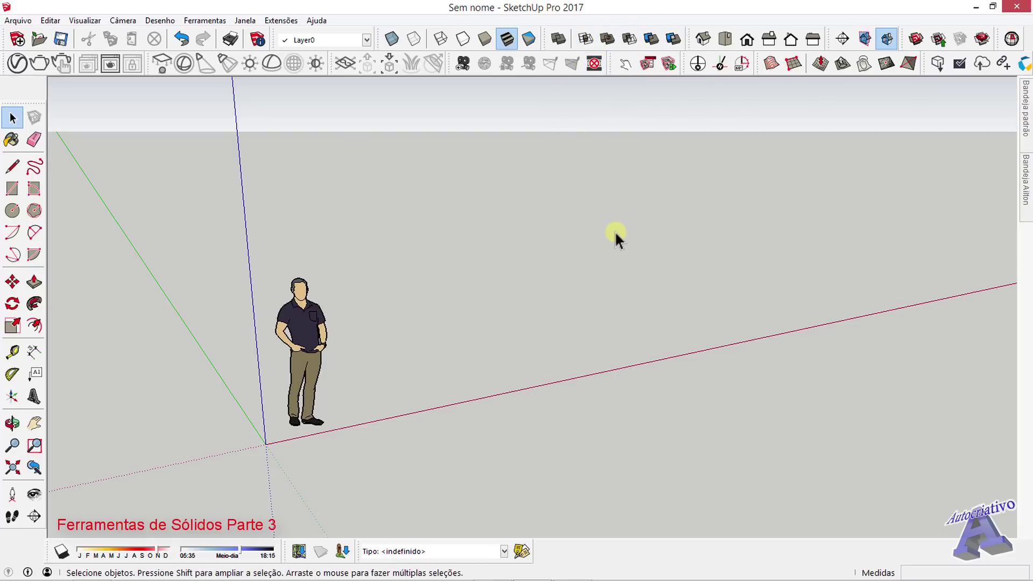
{"action": "left_click", "coordinate": [1011, 39]}
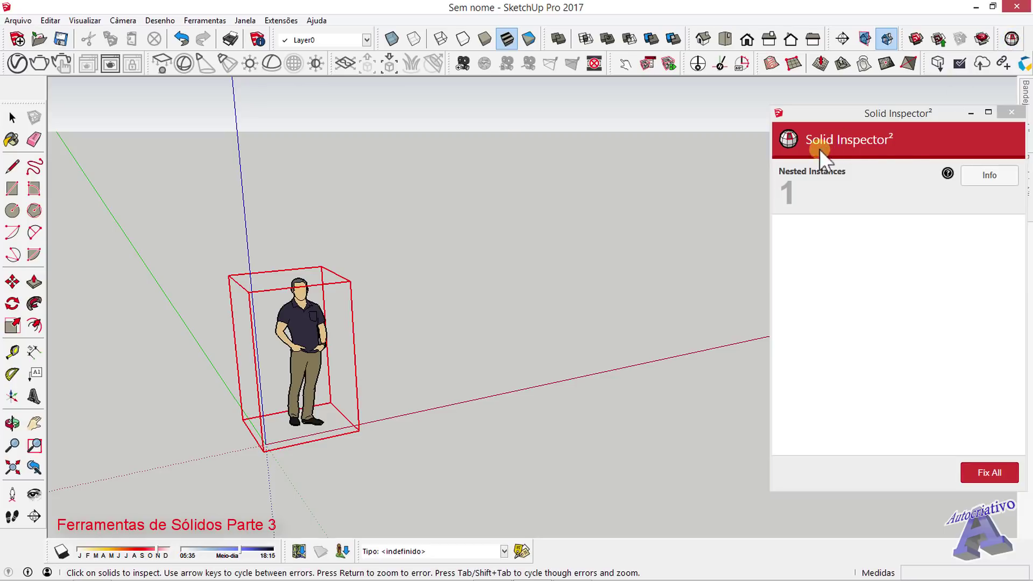
{"action": "left_click", "coordinate": [1012, 112]}
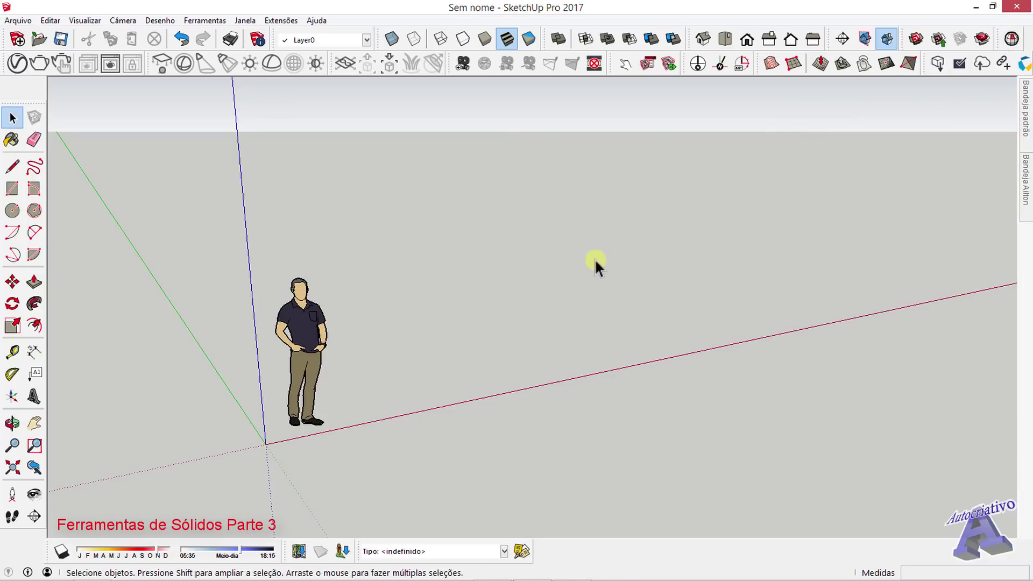
Step: Draw a semicircular two-point arc with a 10 cm chord along the red axis on the ground near the figure
{"action": "key", "text": "o"}
{"action": "mouse_move", "coordinate": [577, 260]}
{"action": "left_mouse_down"}
{"action": "mouse_move", "coordinate": [573, 231]}
{"action": "mouse_move", "coordinate": [584, 254]}
{"action": "left_mouse_up"}
{"action": "key", "text": "space"}
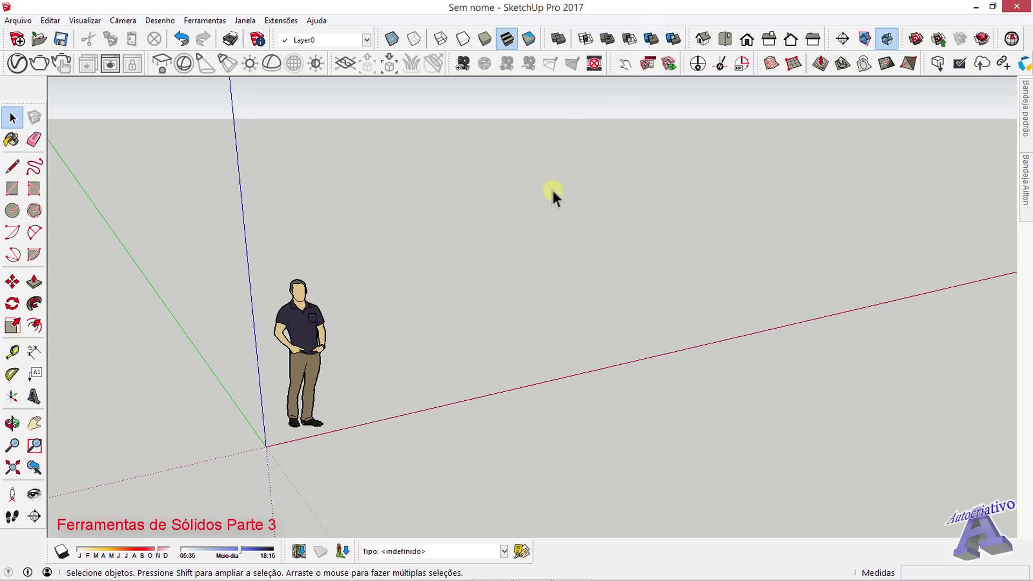
{"action": "middle_click_drag", "start_coordinate": [554, 196], "coordinate": [172, 282]}
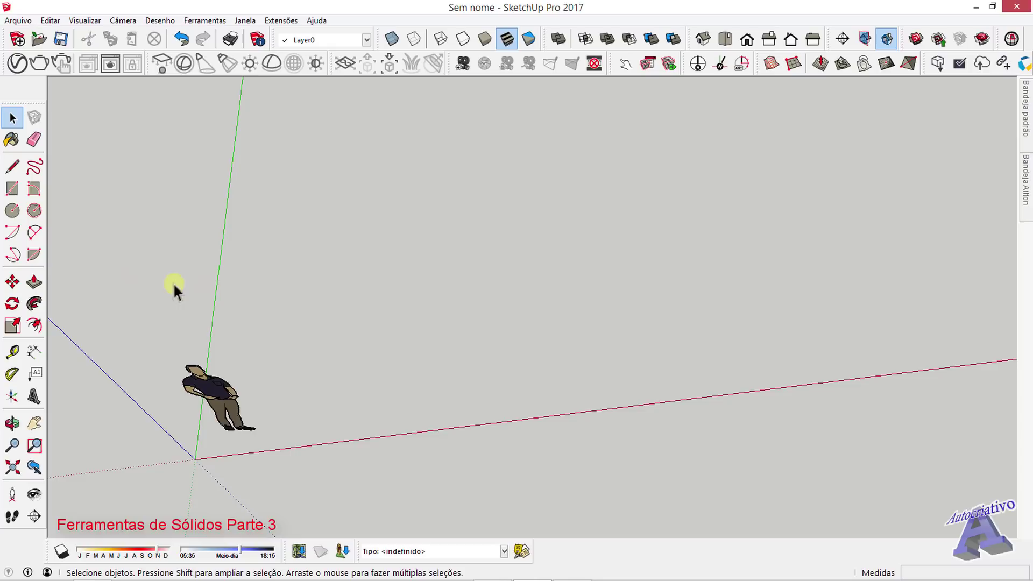
{"action": "left_click", "coordinate": [40, 232]}
{"action": "scroll", "coordinate": [334, 311], "scroll_direction": "up", "scroll_amount": 3}
{"action": "left_click", "coordinate": [326, 317]}
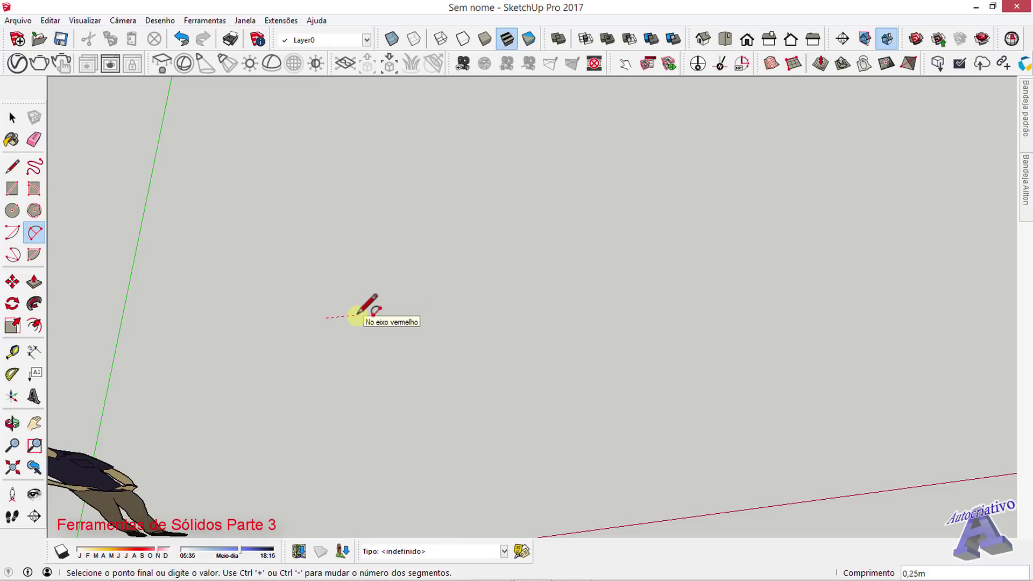
{"action": "type", "text": "10cm"}
{"action": "key", "text": "Return"}
{"action": "scroll", "coordinate": [345, 308], "scroll_direction": "up", "scroll_amount": 3}
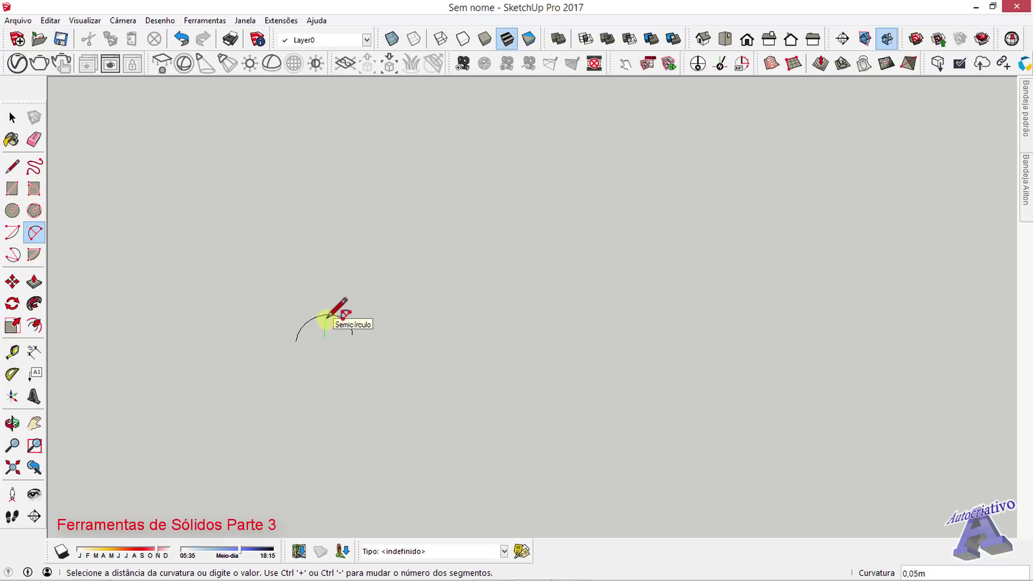
{"action": "left_click", "coordinate": [326, 317]}
{"action": "key", "text": "space"}
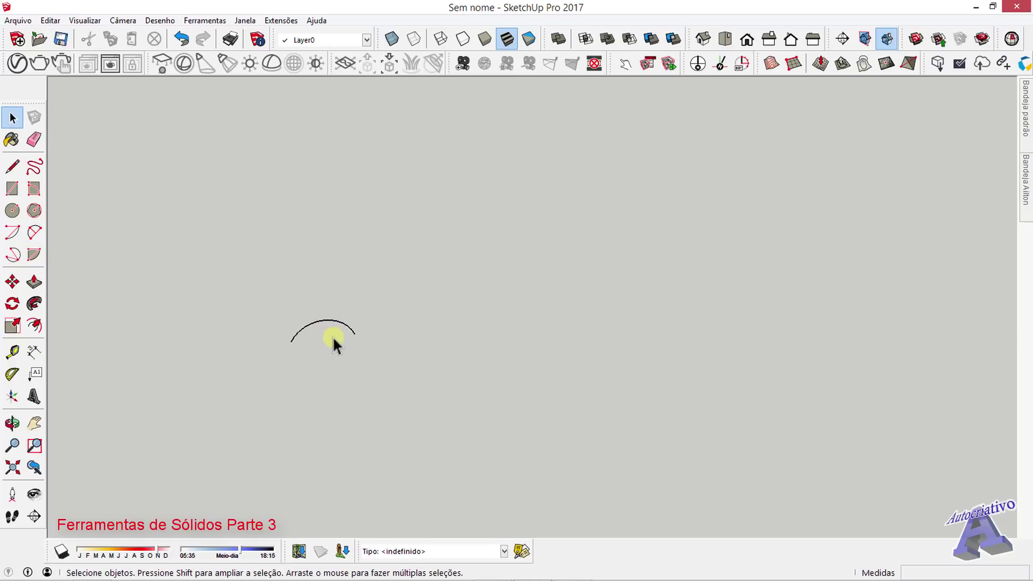
Step: Copy the arc along the red axis, placing the duplicate just beyond the original's far end
{"action": "middle_click_drag", "start_coordinate": [333, 336], "coordinate": [438, 347]}
{"action": "middle_click_drag", "start_coordinate": [487, 277], "coordinate": [573, 291]}
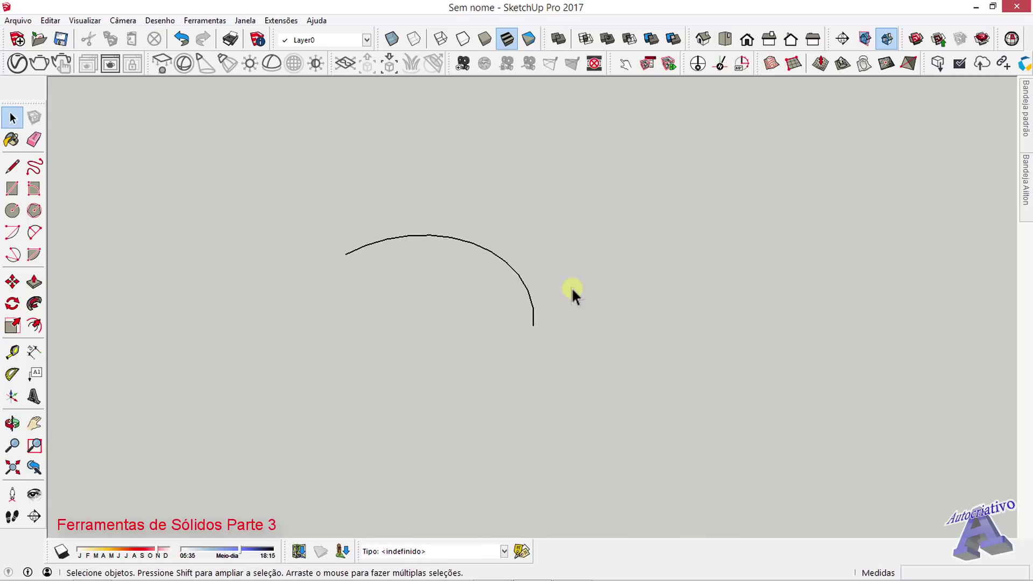
{"action": "left_click_drag", "start_coordinate": [499, 261], "coordinate": [501, 263]}
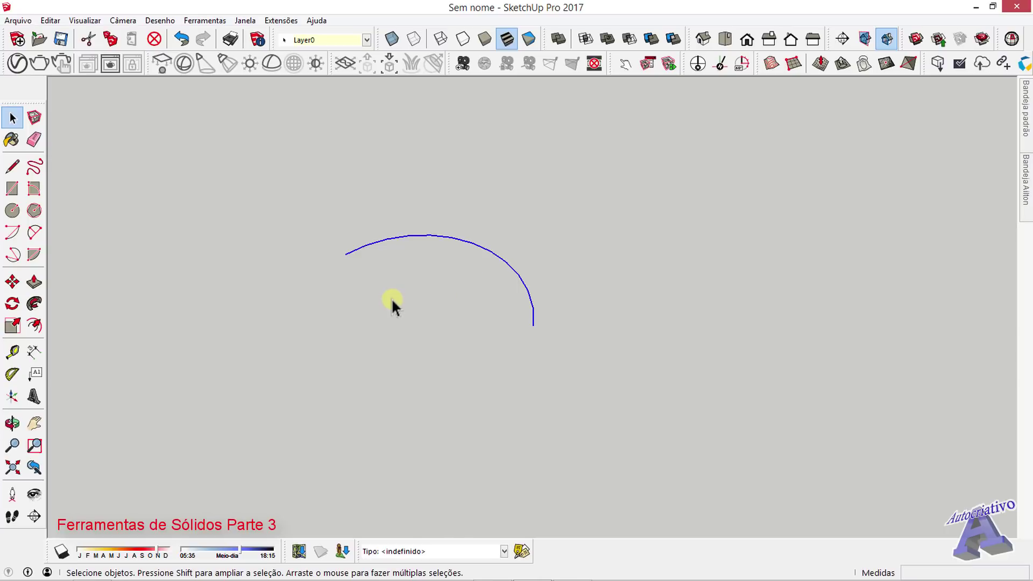
{"action": "key", "text": "m"}
{"action": "key", "text": "ctrl"}
{"action": "left_click", "coordinate": [357, 294]}
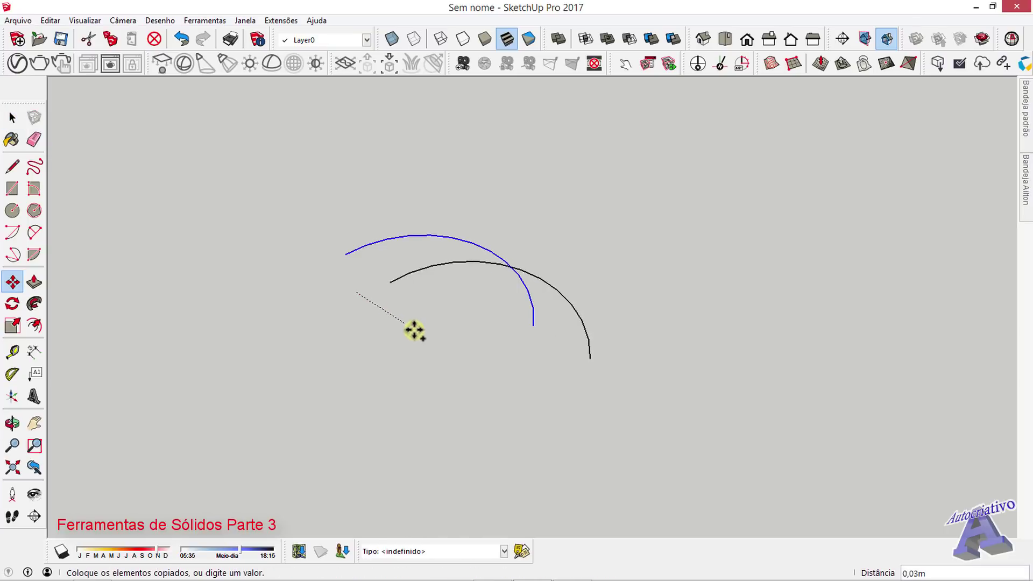
{"action": "middle_click_drag", "start_coordinate": [428, 337], "coordinate": [581, 405]}
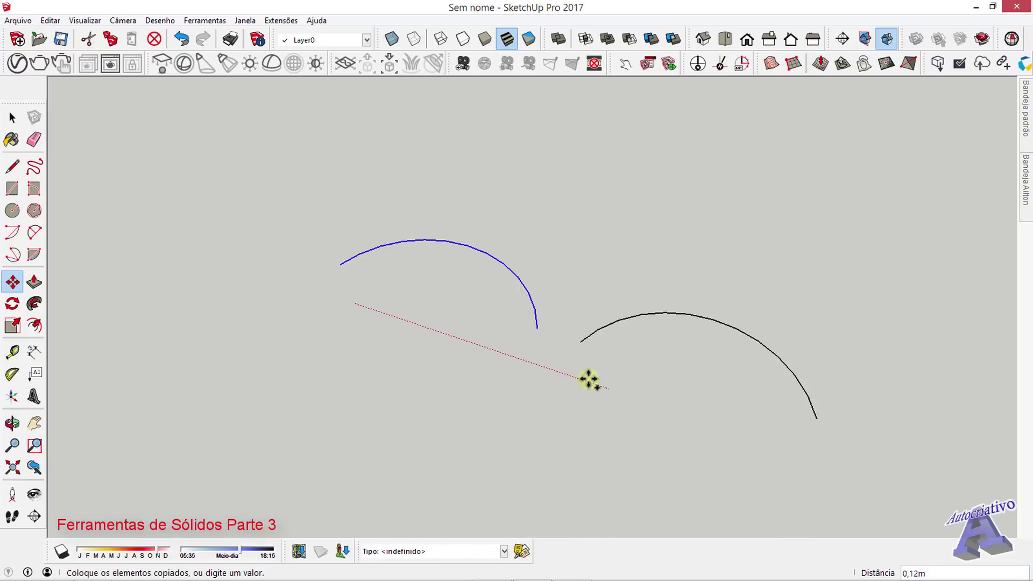
{"action": "left_click", "coordinate": [589, 378]}
{"action": "key", "text": "space"}
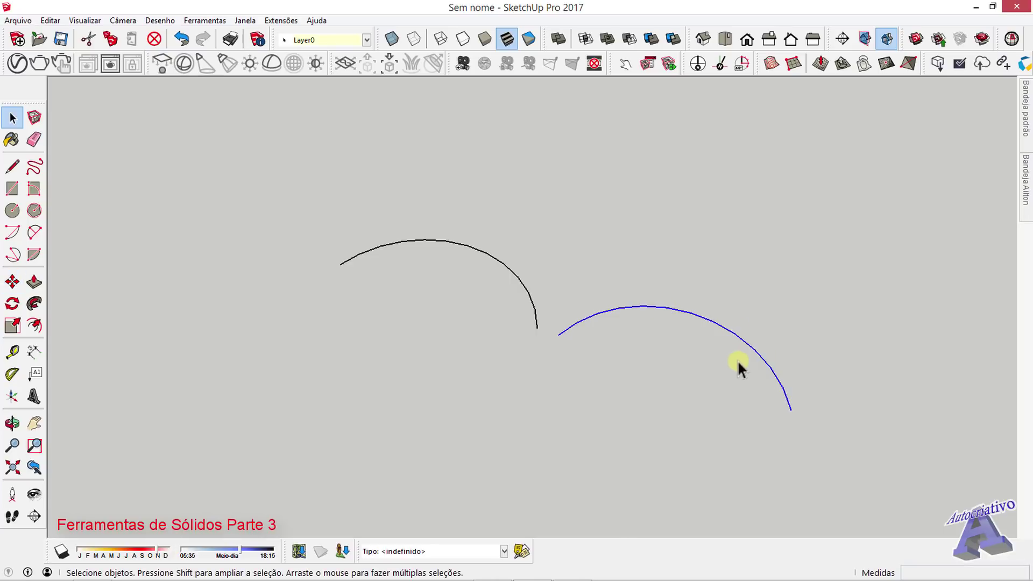
Step: Flip the copied arc with the Scale tool so that it curves the opposite way
{"action": "left_click", "coordinate": [13, 325]}
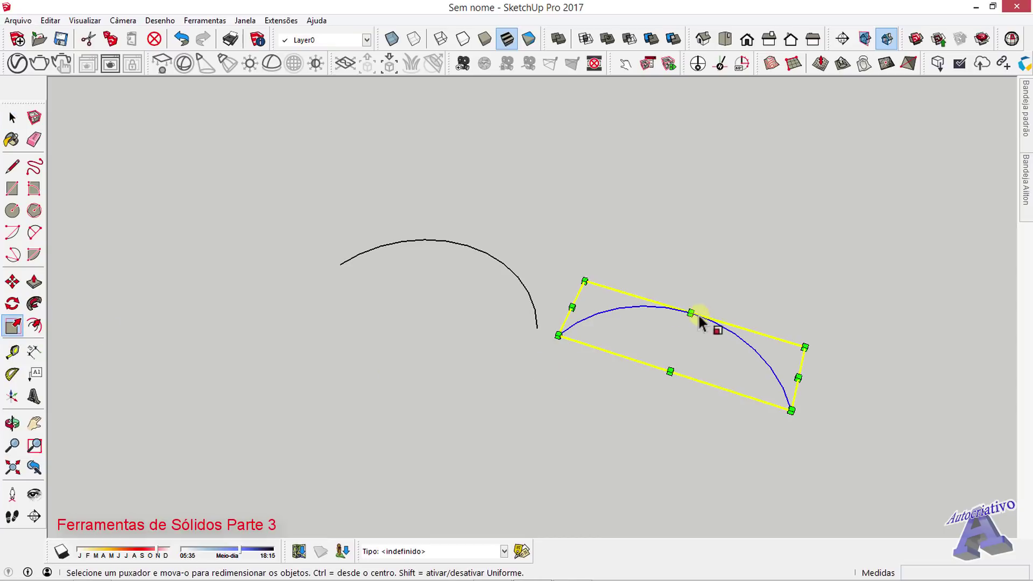
{"action": "left_click_drag", "start_coordinate": [693, 312], "coordinate": [667, 385]}
{"action": "left_click_drag", "start_coordinate": [679, 337], "coordinate": [647, 438]}
{"action": "key", "text": "space"}
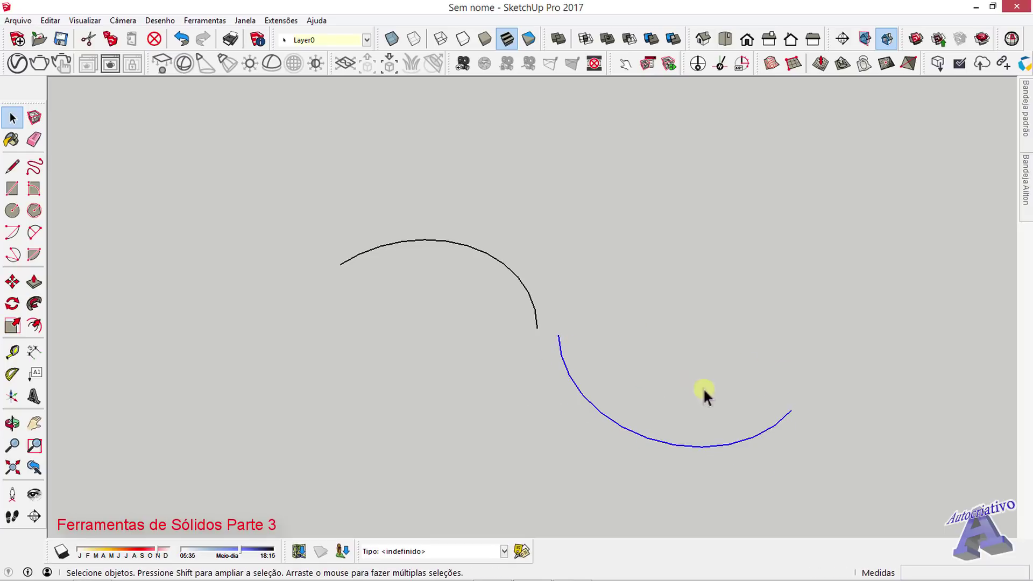
Step: Move the flipped arc by its near endpoint onto the end of the first arc to form an S-curve
{"action": "key", "text": "m"}
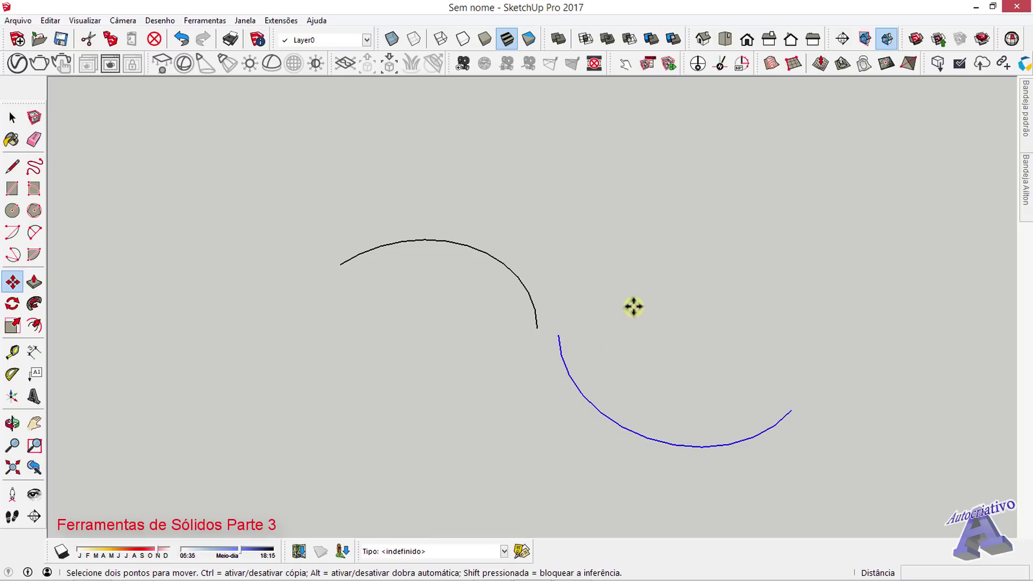
{"action": "left_click", "coordinate": [555, 334]}
{"action": "left_click", "coordinate": [538, 329]}
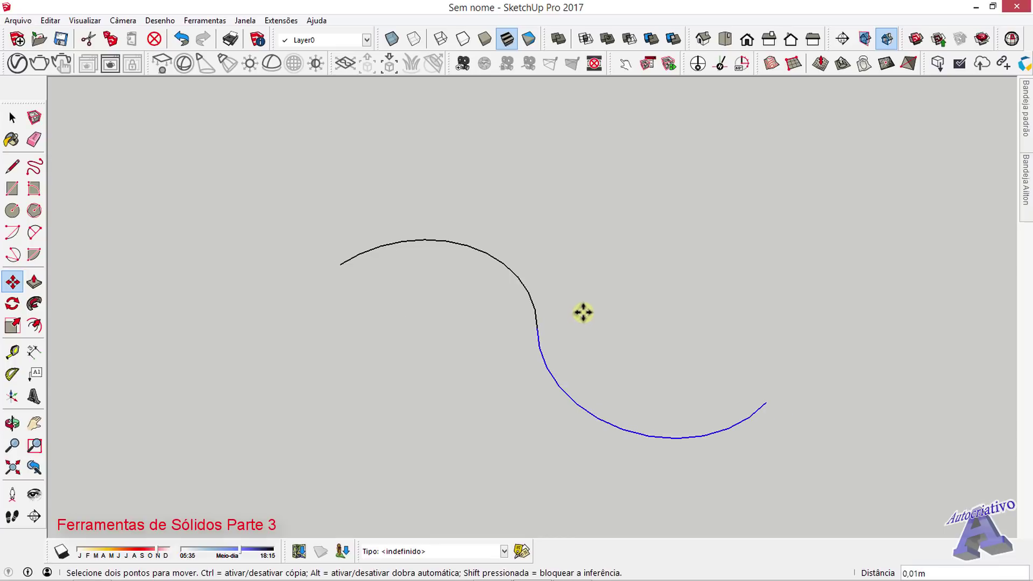
{"action": "key", "text": "space"}
{"action": "left_click", "coordinate": [584, 304]}
{"action": "middle_click_drag", "start_coordinate": [585, 305], "coordinate": [666, 395]}
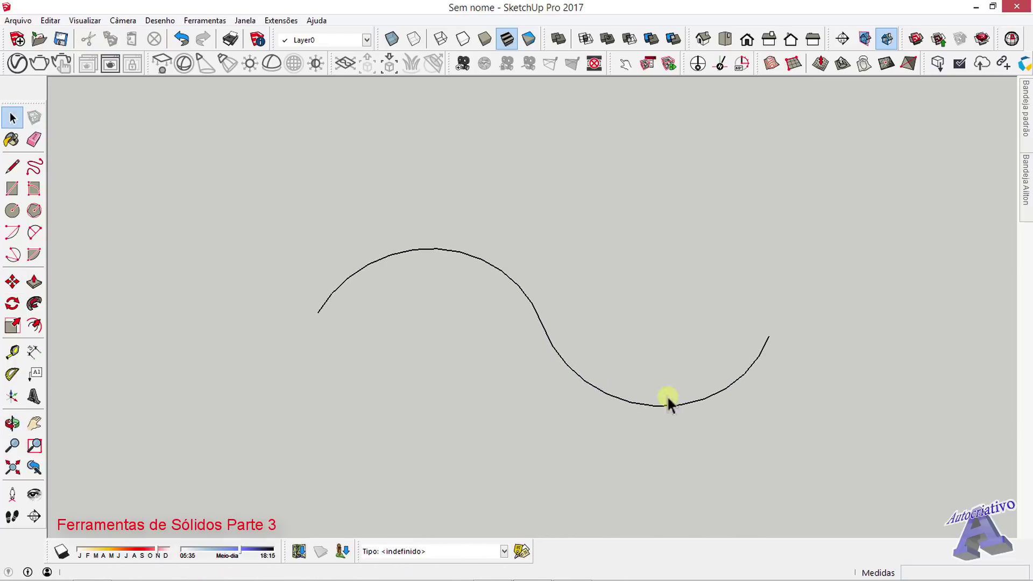
Step: Copy both arcs end to end along the red axis and repeat the copy x6 to form a continuous wave
{"action": "left_click", "coordinate": [586, 382]}
{"action": "left_click", "coordinate": [529, 300], "text": "shift"}
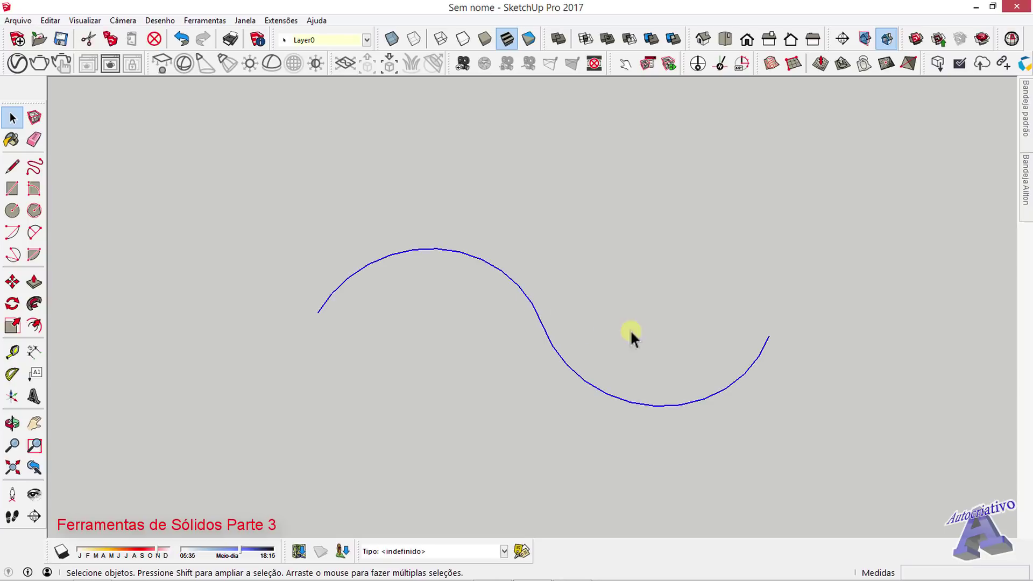
{"action": "middle_click_drag", "start_coordinate": [632, 337], "coordinate": [567, 272]}
{"action": "middle_click_drag", "start_coordinate": [586, 331], "coordinate": [477, 326]}
{"action": "key", "text": "space"}
{"action": "key", "text": "m"}
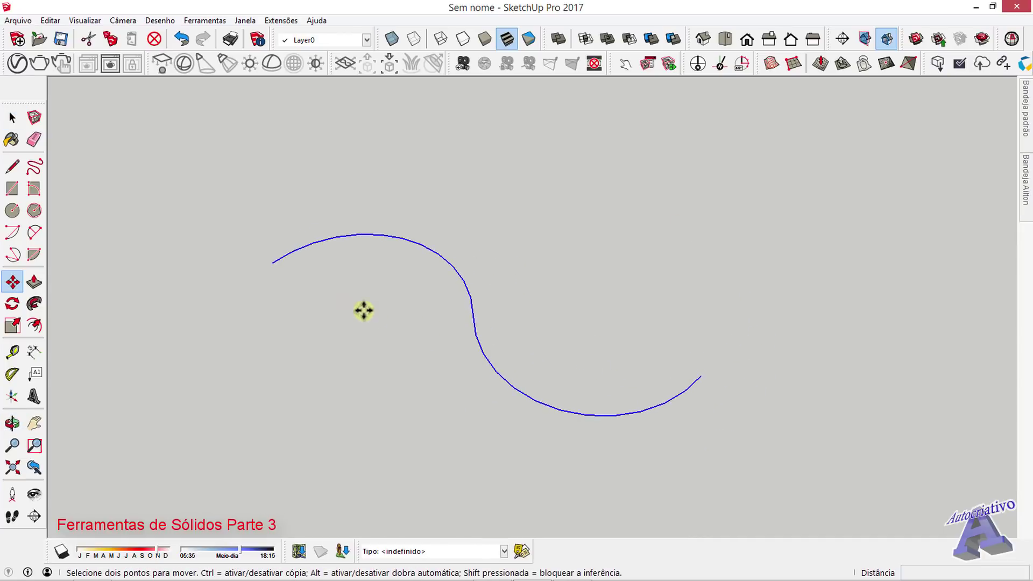
{"action": "key", "text": "ctrl"}
{"action": "left_click", "coordinate": [274, 263]}
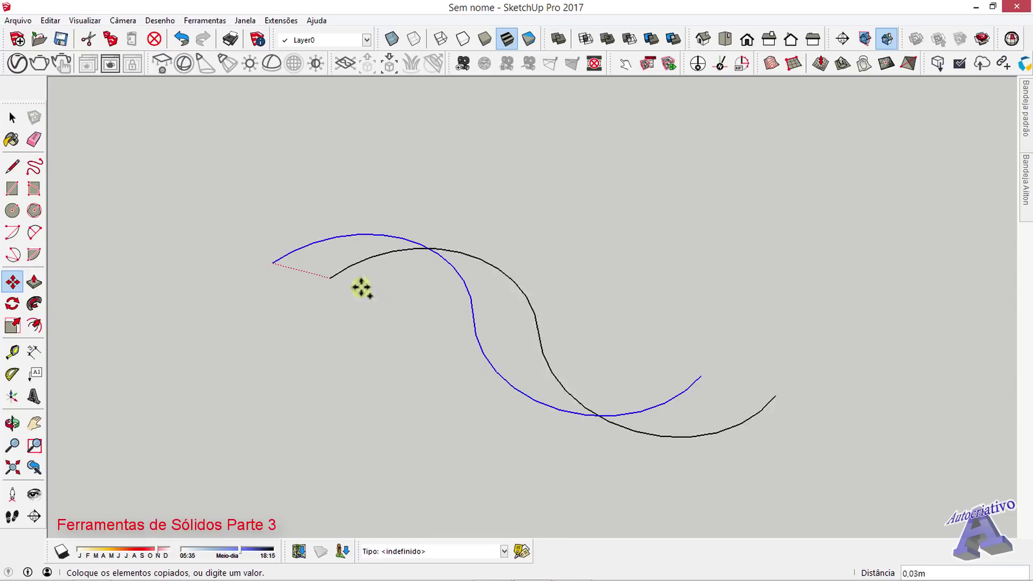
{"action": "left_click", "coordinate": [700, 375]}
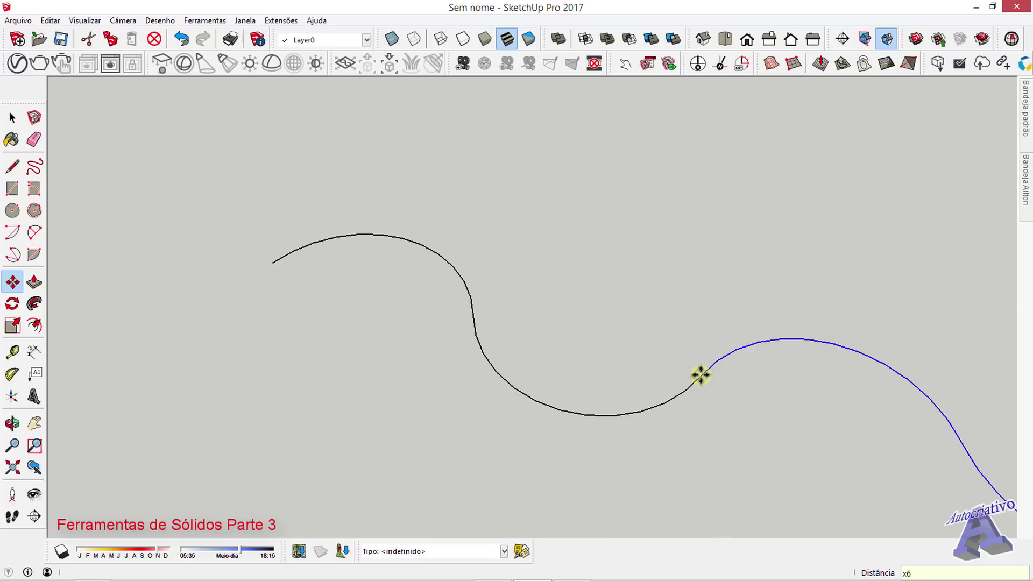
{"action": "key", "text": "space"}
{"action": "scroll", "coordinate": [662, 370], "scroll_direction": "down", "scroll_amount": 1}
{"action": "middle_click_drag", "start_coordinate": [626, 365], "coordinate": [793, 480]}
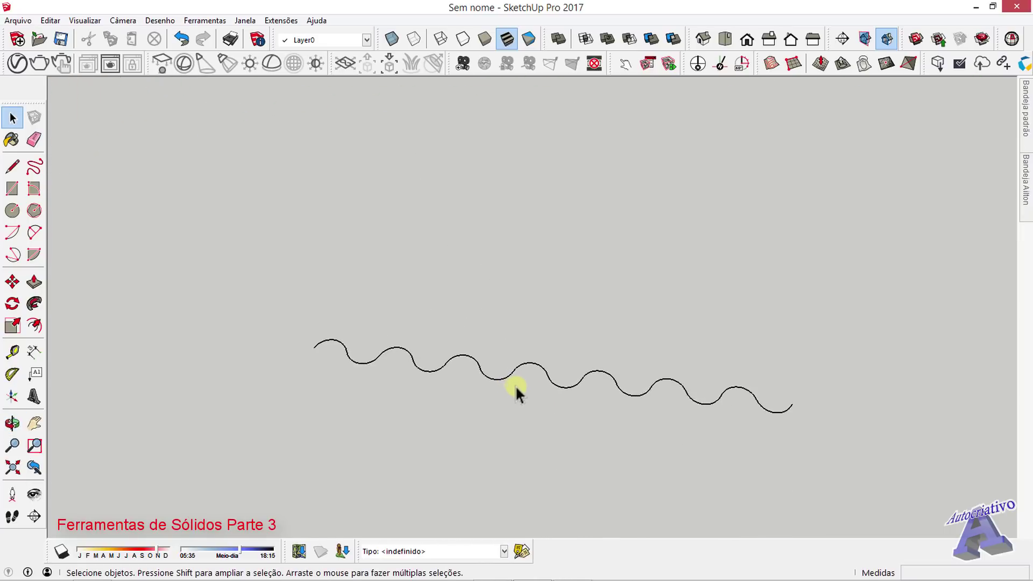
Step: Offset the entire wave curve slightly to its lower side to make a thin parallel wave
{"action": "mouse_move", "coordinate": [517, 392]}
{"action": "middle_mouse_down"}
{"action": "mouse_move", "coordinate": [554, 404]}
{"action": "mouse_move", "coordinate": [523, 408]}
{"action": "middle_mouse_up"}
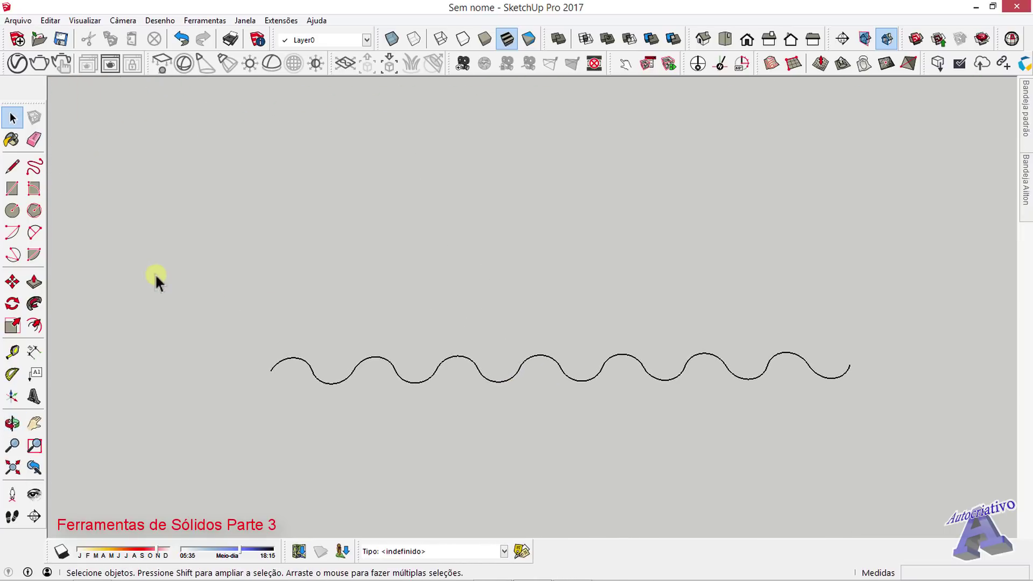
{"action": "left_click_drag", "start_coordinate": [182, 266], "coordinate": [867, 435]}
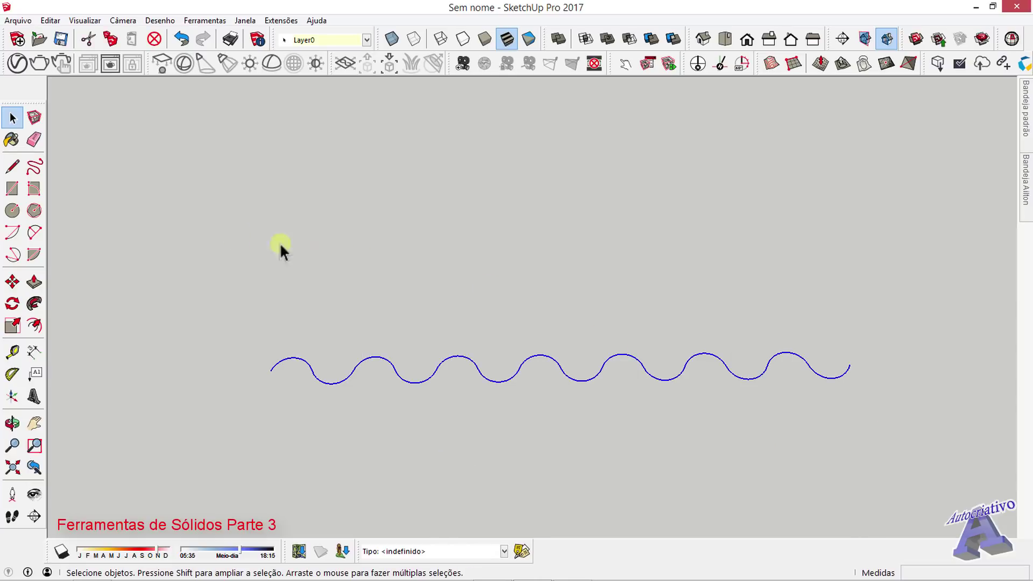
{"action": "left_click", "coordinate": [33, 326]}
{"action": "scroll", "coordinate": [277, 366], "scroll_direction": "up", "scroll_amount": 5}
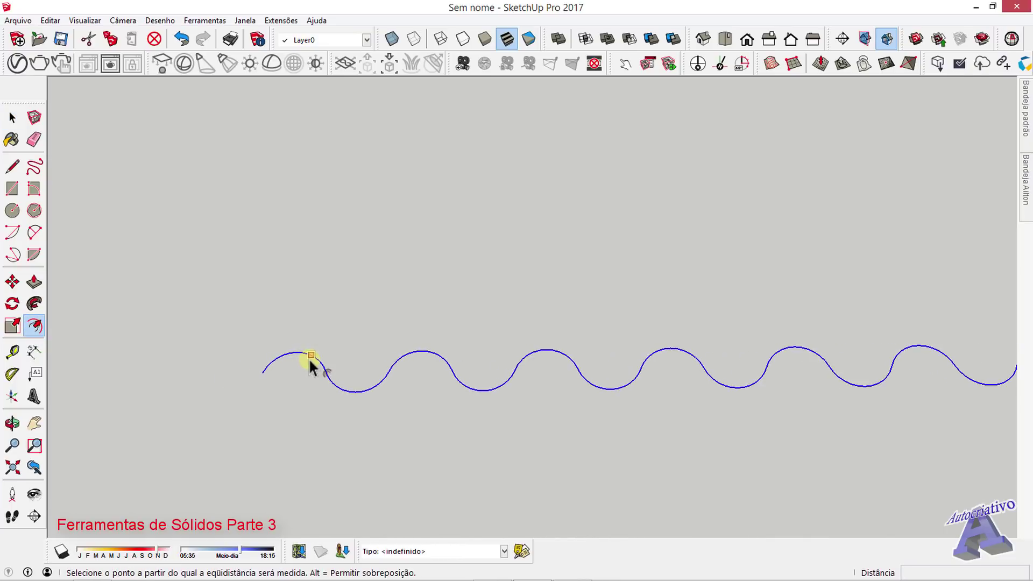
{"action": "left_click", "coordinate": [311, 357]}
{"action": "scroll", "coordinate": [312, 358], "scroll_direction": "up", "scroll_amount": 1}
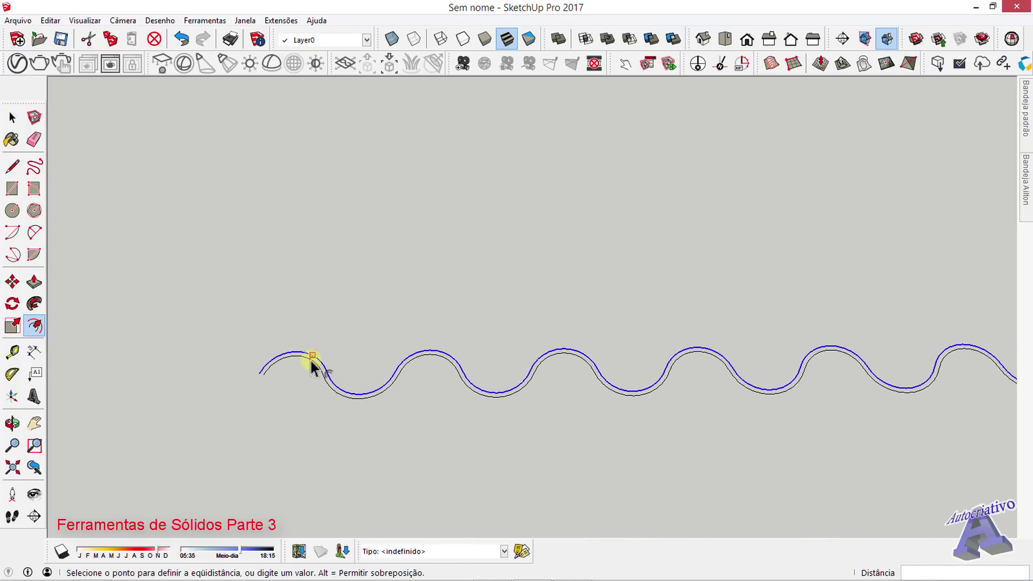
{"action": "scroll", "coordinate": [312, 364], "scroll_direction": "up", "scroll_amount": 1}
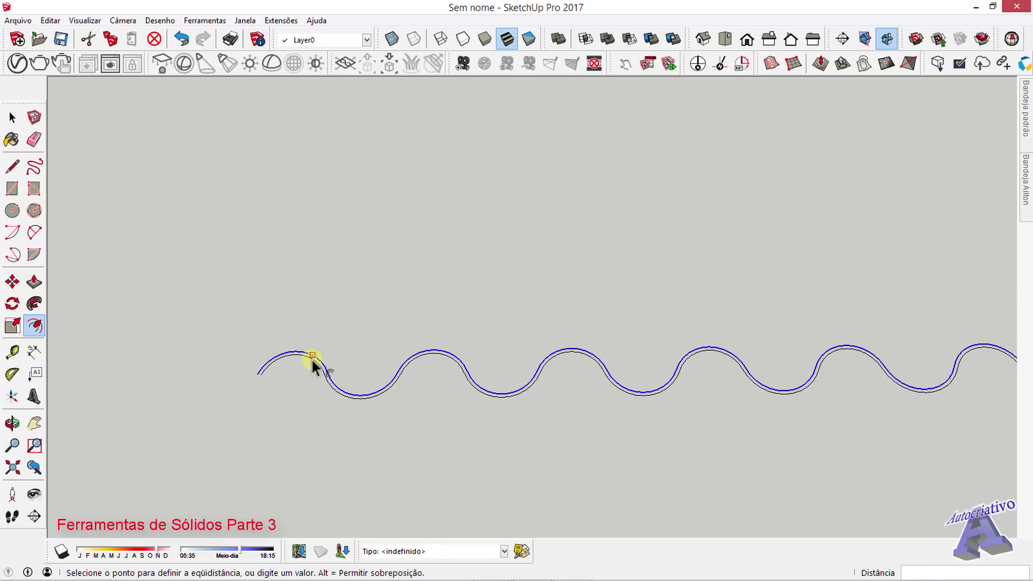
{"action": "left_click", "coordinate": [313, 363]}
{"action": "key", "text": "space"}
Step: Close both open ends of the double wave with short lines so the thin profile becomes a face
{"action": "scroll", "coordinate": [260, 375], "scroll_direction": "up", "scroll_amount": 3}
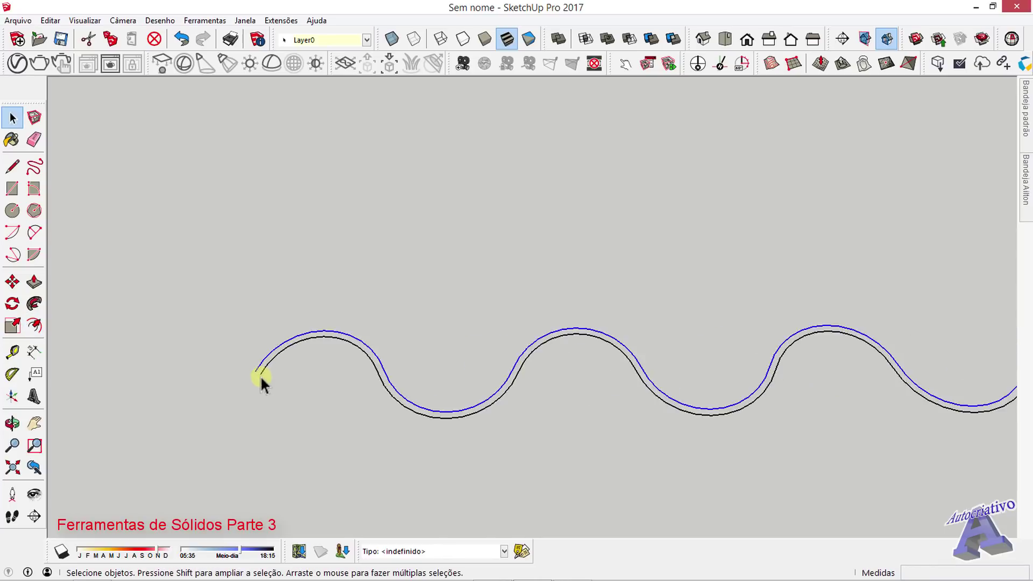
{"action": "key", "text": "l"}
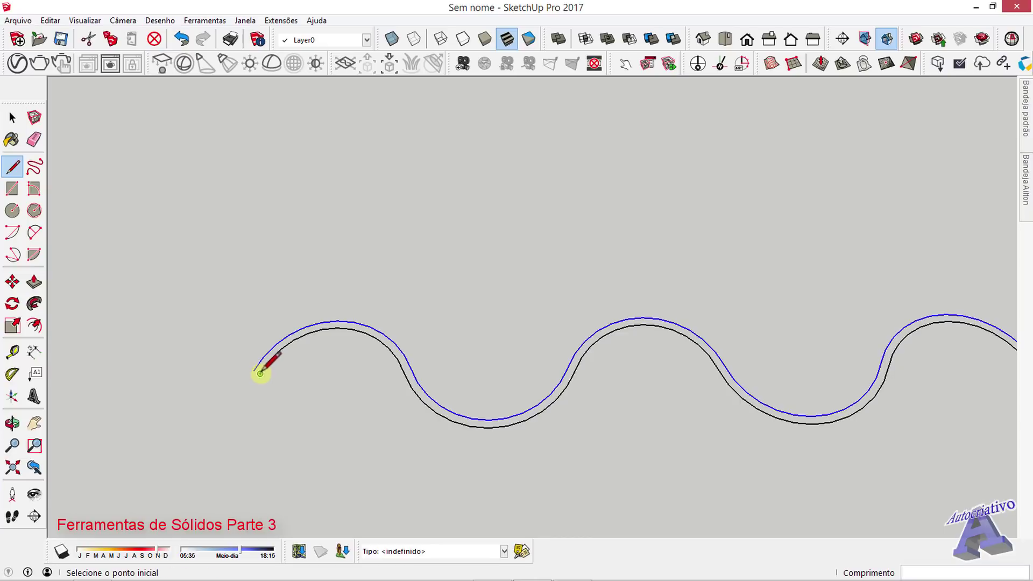
{"action": "key", "text": "space"}
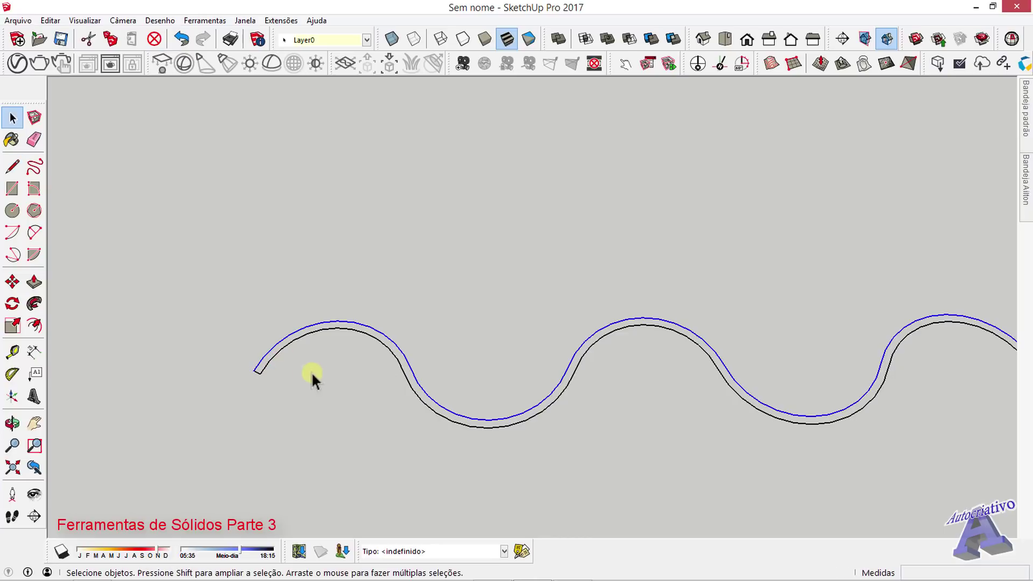
{"action": "middle_click_drag", "start_coordinate": [392, 366], "coordinate": [581, 376], "text": "shift"}
{"action": "key", "text": "l"}
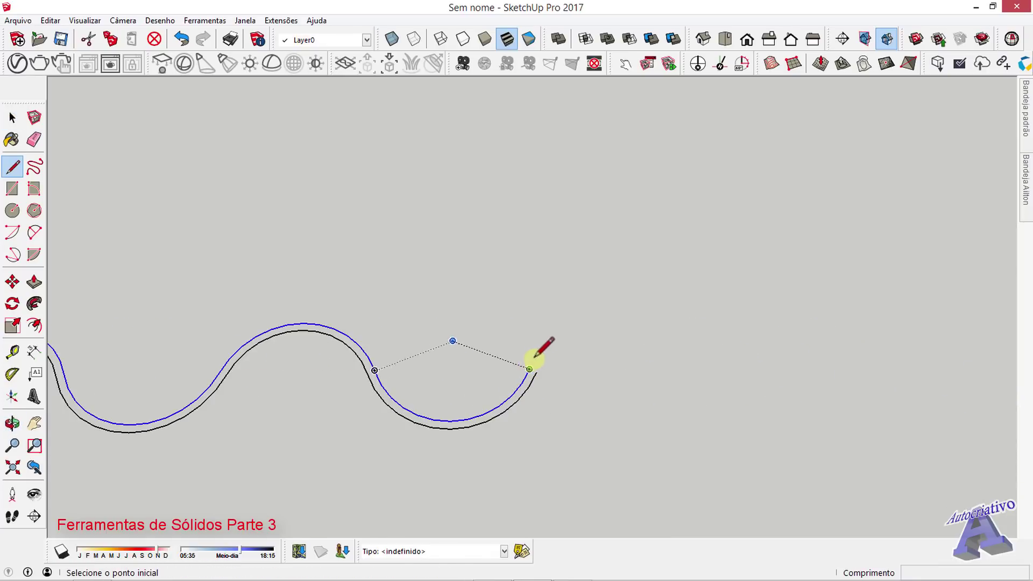
{"action": "left_click", "coordinate": [530, 369]}
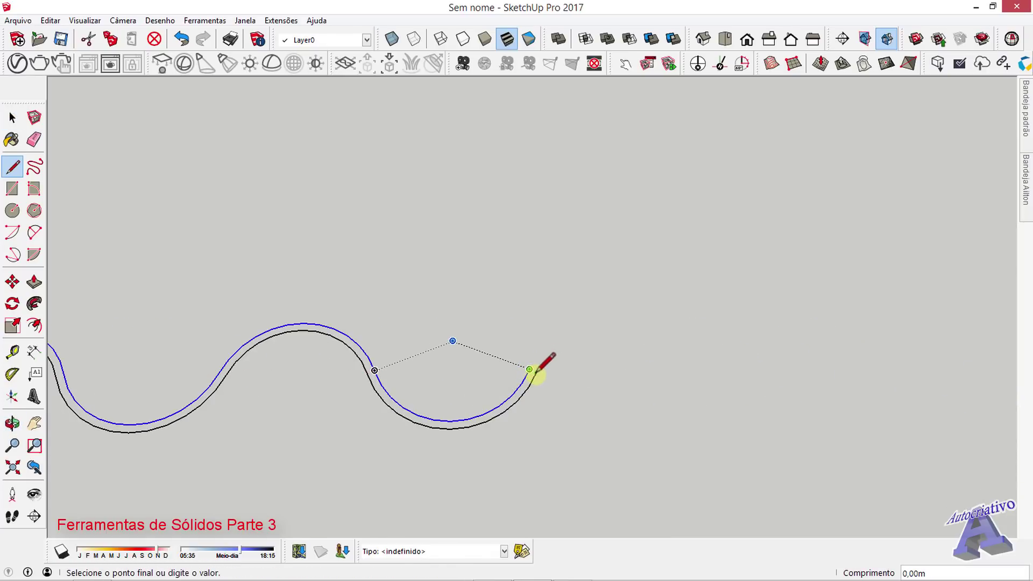
{"action": "left_click", "coordinate": [536, 371]}
{"action": "key", "text": "space"}
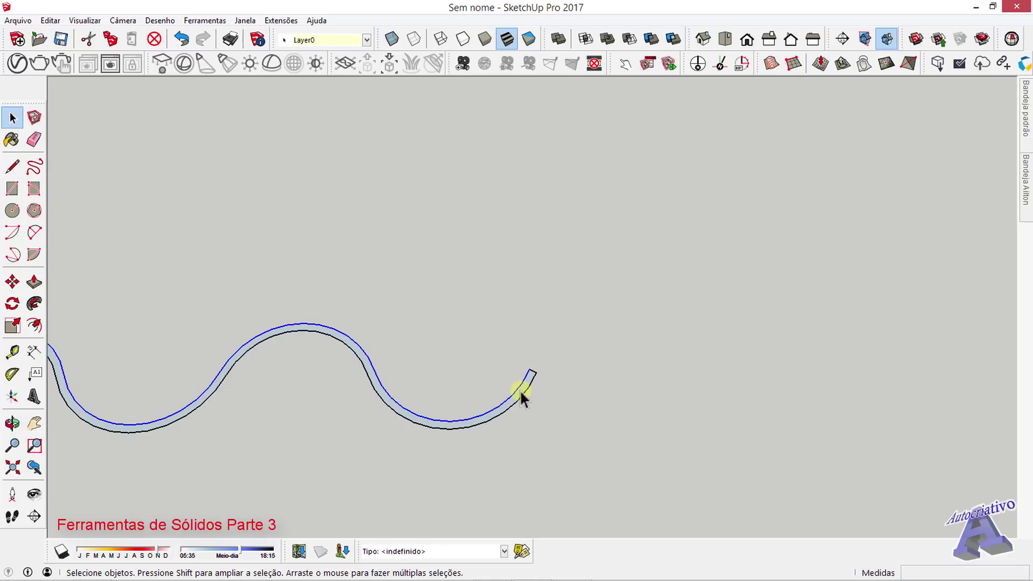
Step: Extrude the thin wavy face upward by 2.5 m with Push/Pull to form a corrugated sheet
{"action": "mouse_move", "coordinate": [521, 408]}
{"action": "middle_mouse_down"}
{"action": "mouse_move", "coordinate": [480, 259]}
{"action": "mouse_move", "coordinate": [503, 268]}
{"action": "mouse_move", "coordinate": [525, 355]}
{"action": "mouse_move", "coordinate": [325, 269]}
{"action": "mouse_move", "coordinate": [354, 311]}
{"action": "middle_mouse_up"}
{"action": "key", "text": "p"}
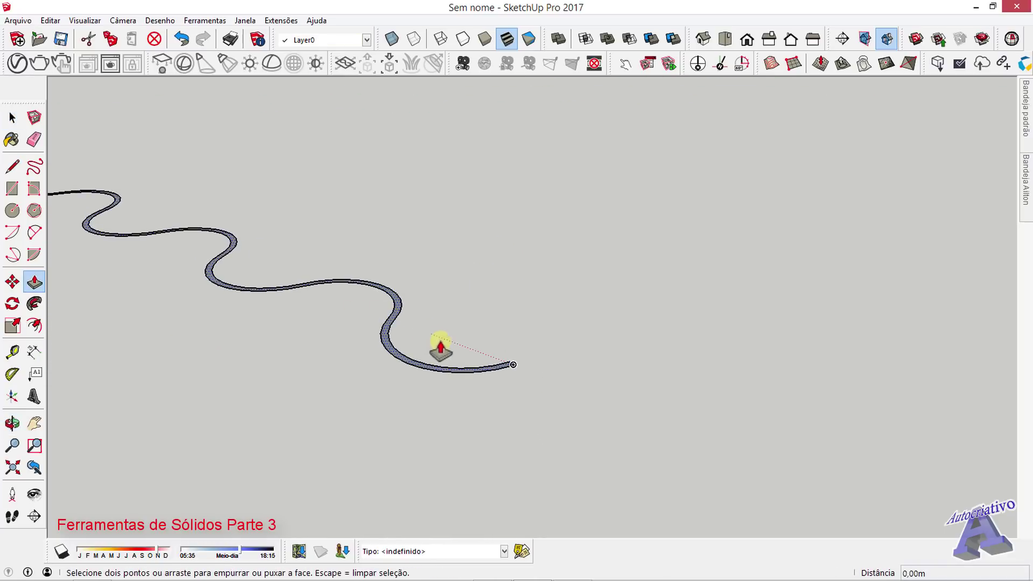
{"action": "middle_click_drag", "start_coordinate": [470, 366], "coordinate": [489, 371]}
{"action": "left_click", "coordinate": [491, 369]}
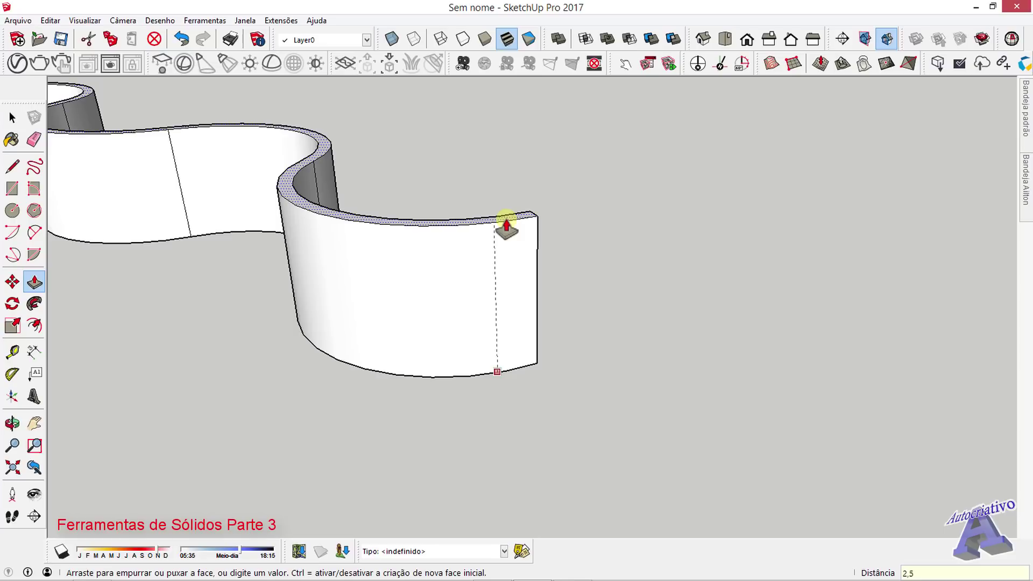
{"action": "left_click", "coordinate": [500, 226]}
{"action": "key", "text": "space"}
Step: Select all connected geometry of the extruded corrugated sheet and make it a group
{"action": "mouse_move", "coordinate": [498, 235]}
{"action": "middle_mouse_down"}
{"action": "mouse_move", "coordinate": [376, 253]}
{"action": "mouse_move", "coordinate": [366, 242]}
{"action": "mouse_move", "coordinate": [376, 346]}
{"action": "mouse_move", "coordinate": [468, 330]}
{"action": "mouse_move", "coordinate": [603, 423]}
{"action": "mouse_move", "coordinate": [337, 253]}
{"action": "mouse_move", "coordinate": [380, 224]}
{"action": "mouse_move", "coordinate": [486, 376]}
{"action": "mouse_move", "coordinate": [463, 479]}
{"action": "mouse_move", "coordinate": [508, 346]}
{"action": "mouse_move", "coordinate": [492, 353]}
{"action": "mouse_move", "coordinate": [447, 264]}
{"action": "mouse_move", "coordinate": [444, 304]}
{"action": "mouse_move", "coordinate": [468, 269]}
{"action": "mouse_move", "coordinate": [445, 233]}
{"action": "mouse_move", "coordinate": [463, 350]}
{"action": "mouse_move", "coordinate": [460, 313]}
{"action": "middle_mouse_up"}
{"action": "triple_click", "coordinate": [460, 310]}
{"action": "right_click", "coordinate": [460, 307]}
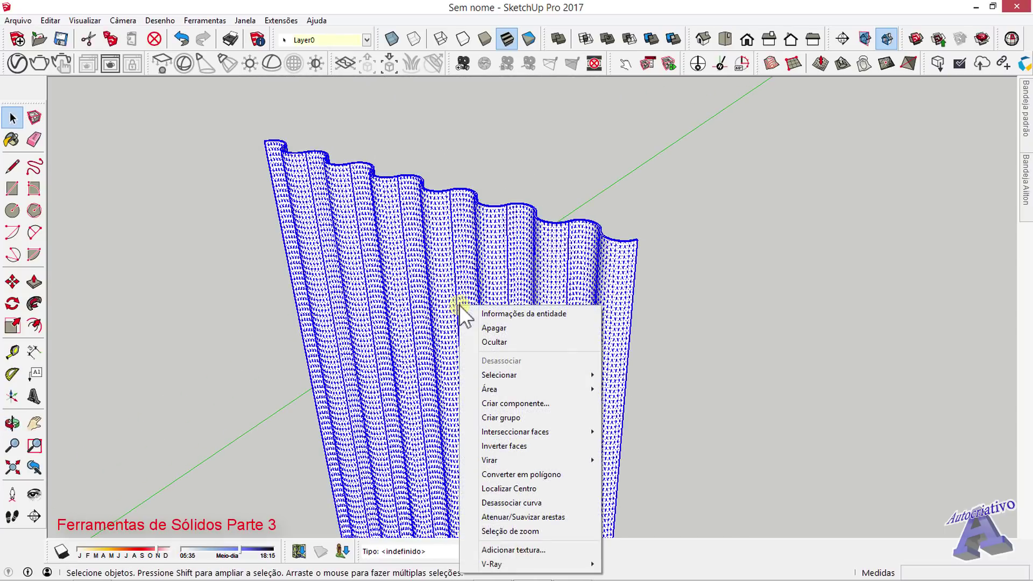
{"action": "left_click", "coordinate": [505, 419]}
{"action": "left_click", "coordinate": [698, 370]}
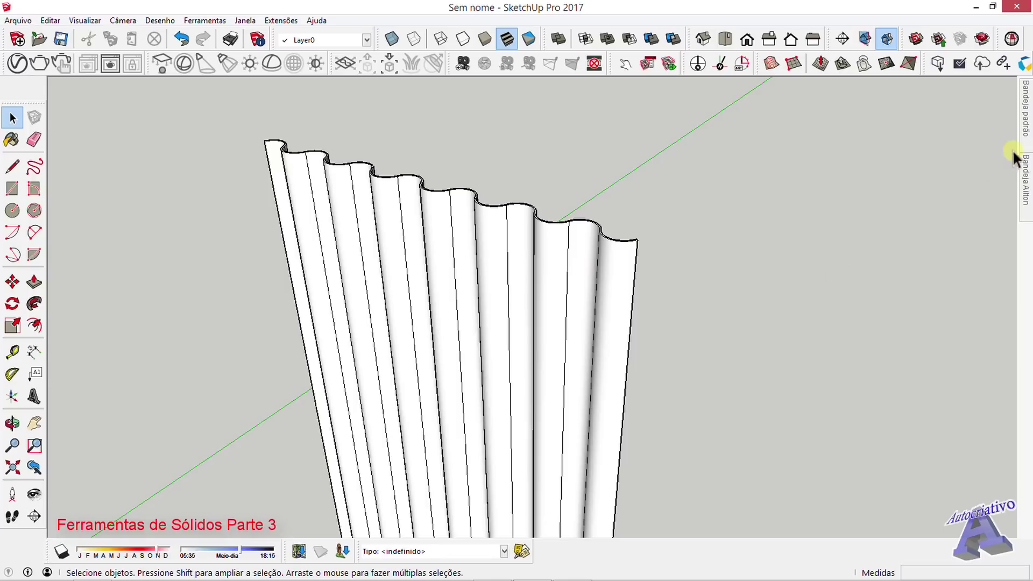
Step: Check in Entity Info whether the corrugated sheet group is recognised as a solid, keeping the default tray pinned only during the check
{"action": "mouse_move", "coordinate": [1023, 129]}
{"action": "left_click", "coordinate": [848, 95]}
{"action": "left_click", "coordinate": [244, 21]}
{"action": "mouse_move", "coordinate": [285, 37]}
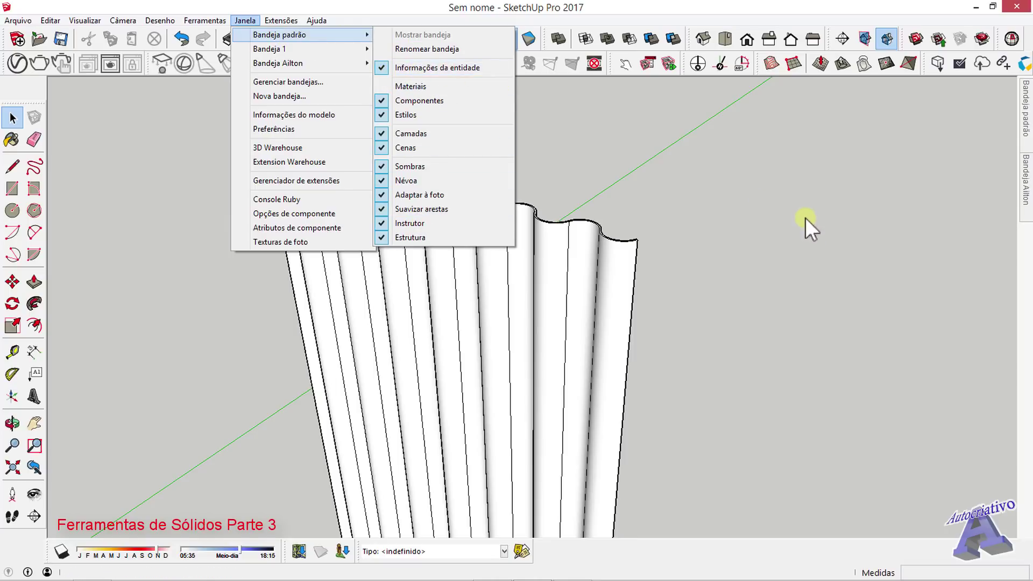
{"action": "left_click", "coordinate": [880, 196]}
{"action": "mouse_move", "coordinate": [1026, 138]}
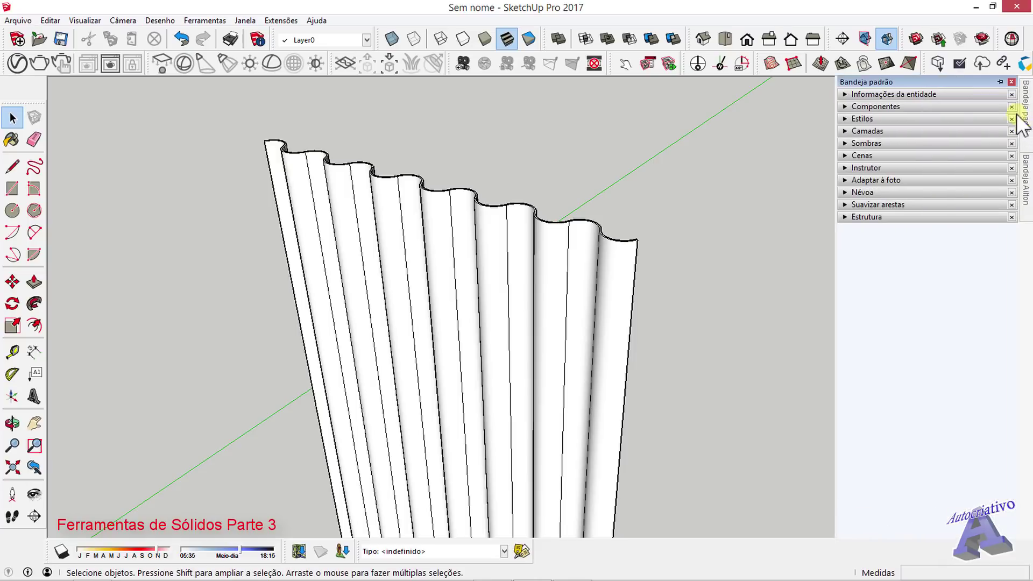
{"action": "left_click", "coordinate": [999, 83]}
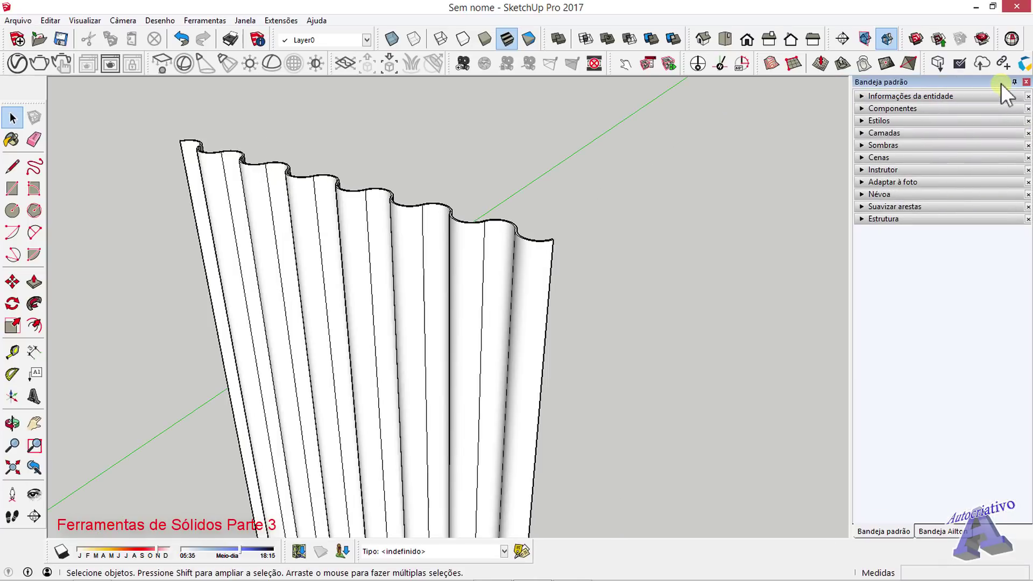
{"action": "left_click", "coordinate": [863, 97]}
{"action": "left_click", "coordinate": [507, 237]}
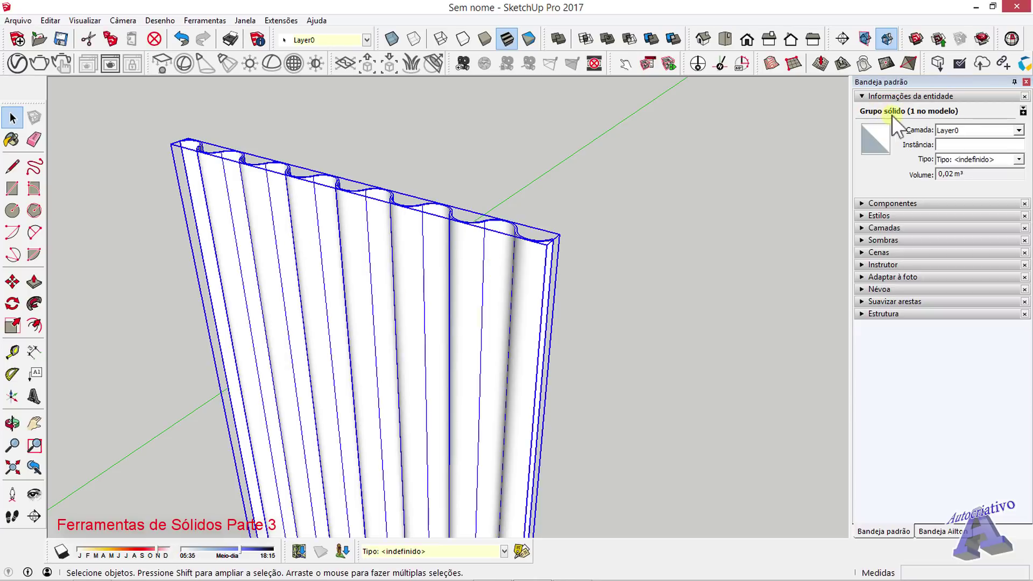
{"action": "left_click", "coordinate": [730, 215]}
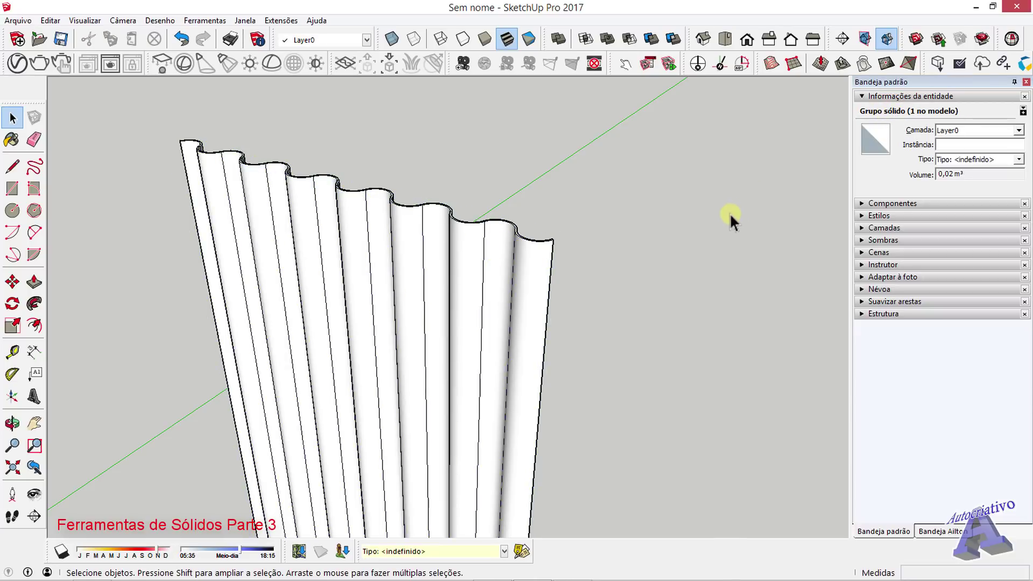
{"action": "left_click", "coordinate": [1014, 84]}
Step: Rotate the upright corrugated sheet group about its side with the Move tool's rotation grips so that it lies roughly flat
{"action": "middle_click_drag", "start_coordinate": [775, 318], "coordinate": [717, 275]}
{"action": "scroll", "coordinate": [700, 285], "scroll_direction": "down", "scroll_amount": 3}
{"action": "scroll", "coordinate": [666, 300], "scroll_direction": "down", "scroll_amount": 2}
{"action": "middle_click_drag", "start_coordinate": [646, 300], "coordinate": [560, 260]}
{"action": "scroll", "coordinate": [563, 261], "scroll_direction": "up", "scroll_amount": 5}
{"action": "left_click", "coordinate": [541, 238]}
{"action": "scroll", "coordinate": [541, 238], "scroll_direction": "down", "scroll_amount": 5}
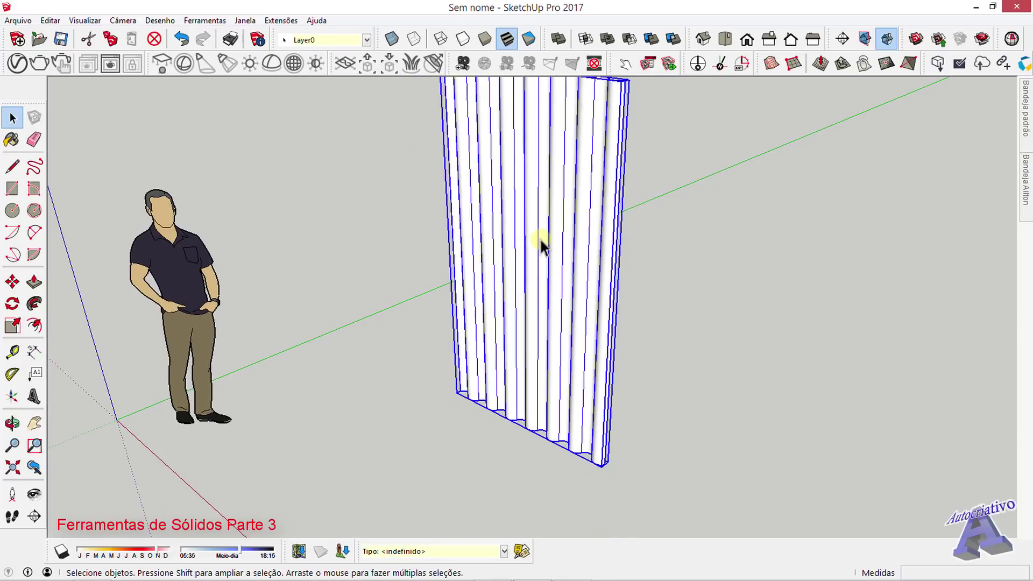
{"action": "left_click", "coordinate": [12, 282]}
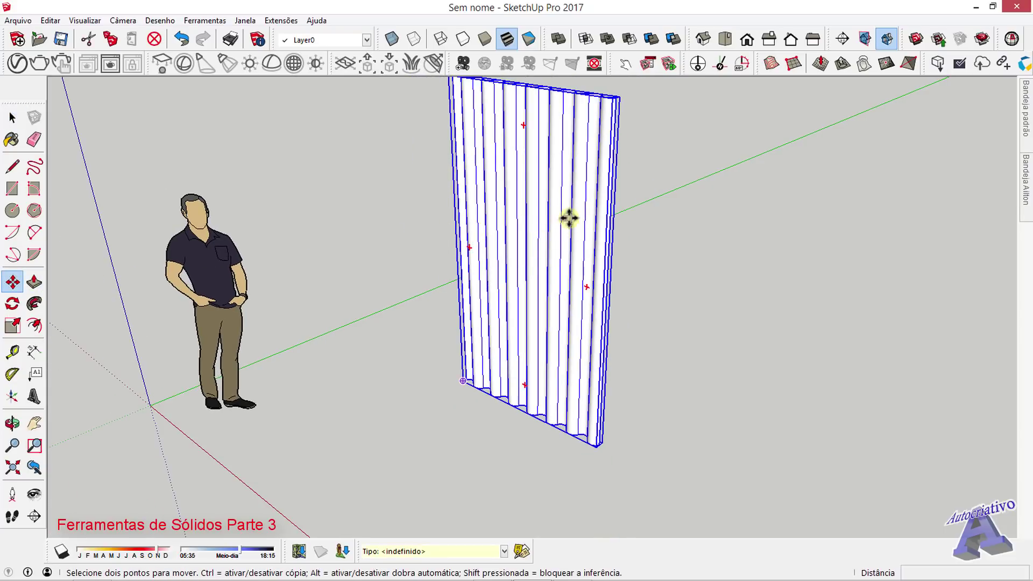
{"action": "middle_click_drag", "start_coordinate": [569, 218], "coordinate": [480, 185]}
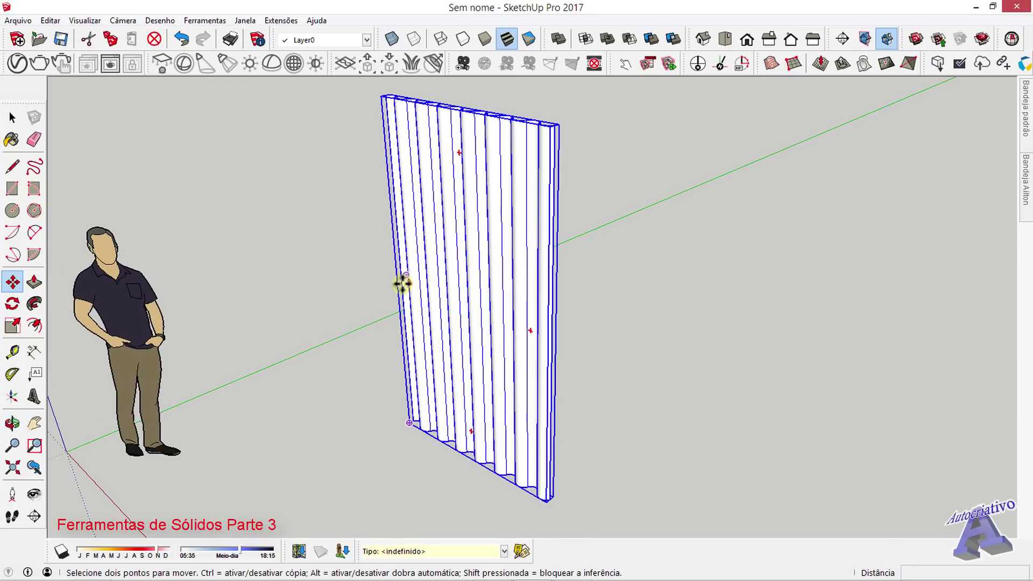
{"action": "middle_click_drag", "start_coordinate": [538, 334], "coordinate": [510, 337]}
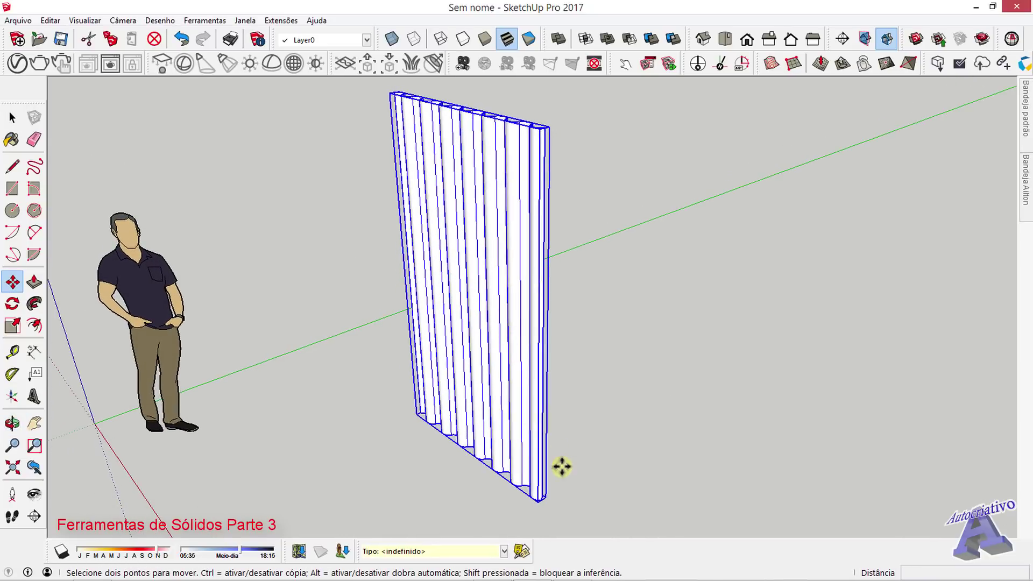
{"action": "scroll", "coordinate": [546, 476], "scroll_direction": "up", "scroll_amount": 4}
{"action": "key", "text": "q"}
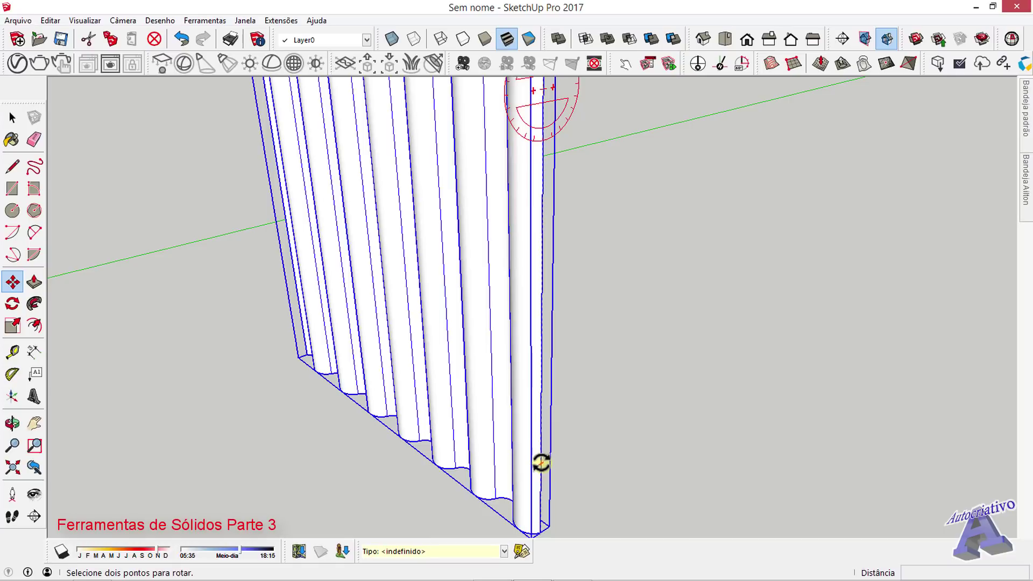
{"action": "middle_click_drag", "start_coordinate": [540, 463], "coordinate": [436, 265]}
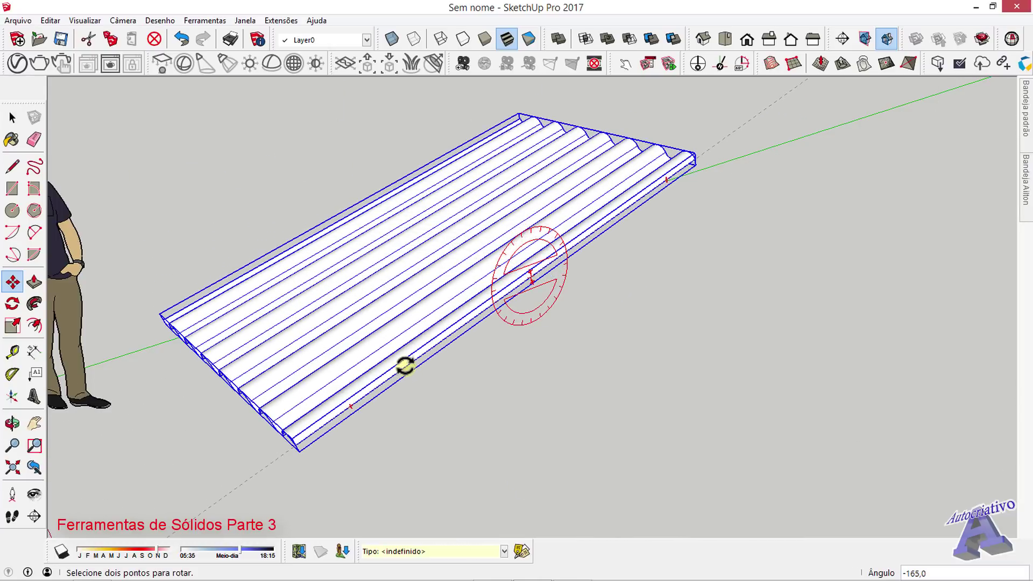
{"action": "left_click", "coordinate": [403, 363]}
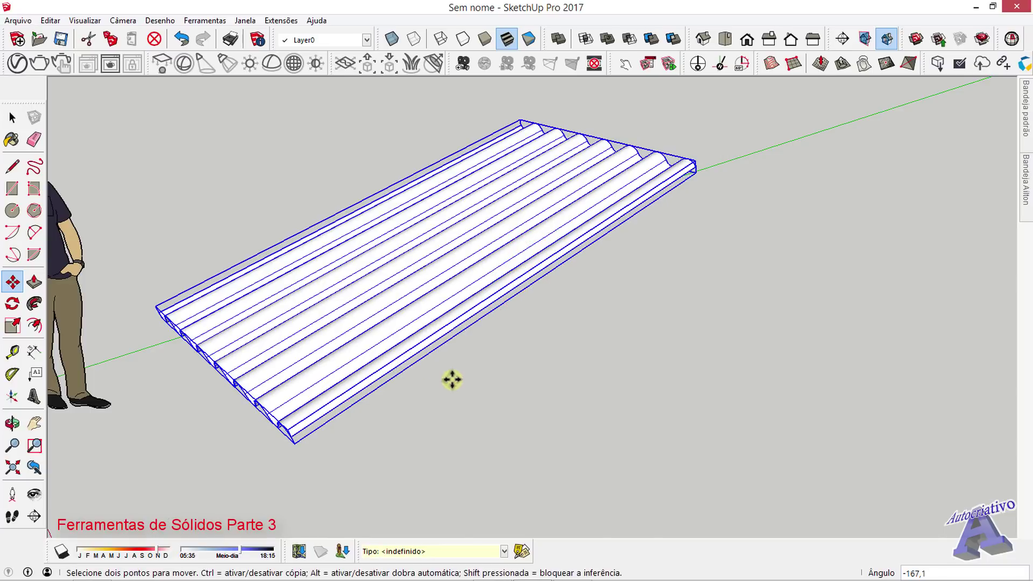
{"action": "key", "text": "space"}
{"action": "left_click", "coordinate": [431, 385]}
Step: Copy the corrugated sheet 1.40 m along the red axis, placing the copy's near endpoint at the original's far end
{"action": "middle_click_drag", "start_coordinate": [431, 386], "coordinate": [586, 288]}
{"action": "left_click", "coordinate": [456, 322]}
{"action": "middle_click_drag", "start_coordinate": [457, 322], "coordinate": [473, 260]}
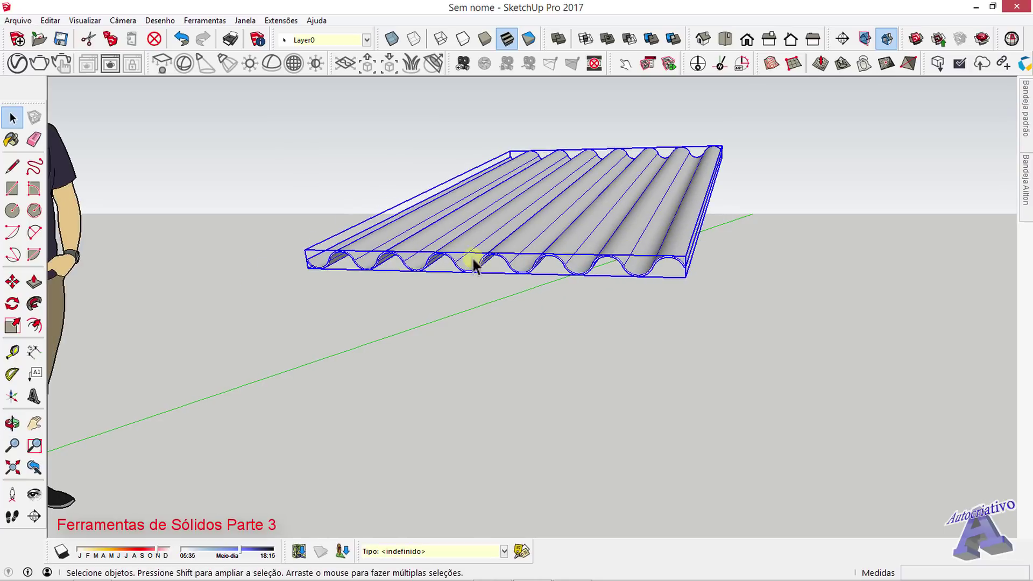
{"action": "scroll", "coordinate": [354, 269], "scroll_direction": "up", "scroll_amount": 5}
{"action": "key", "text": "m"}
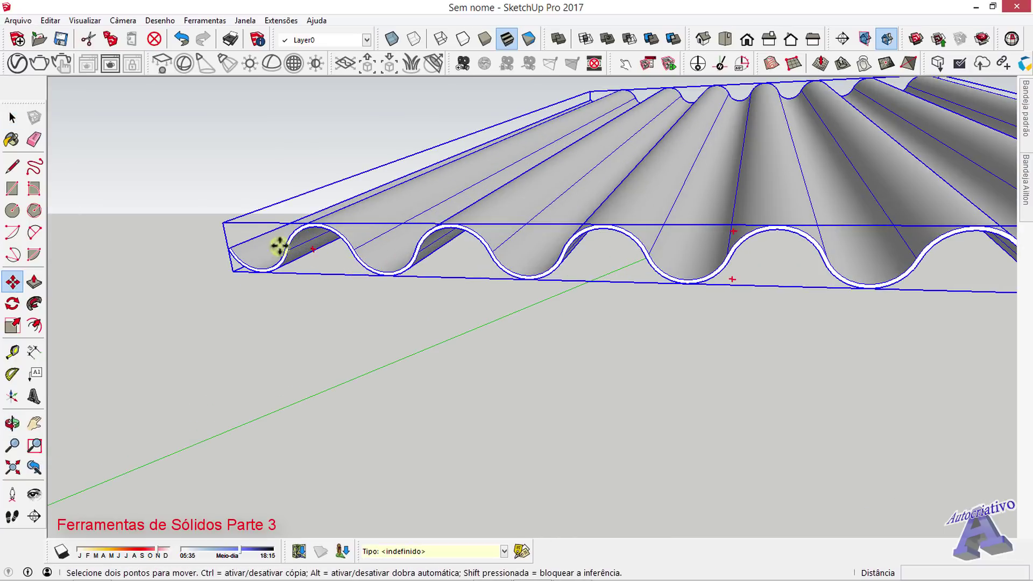
{"action": "left_click", "coordinate": [276, 242]}
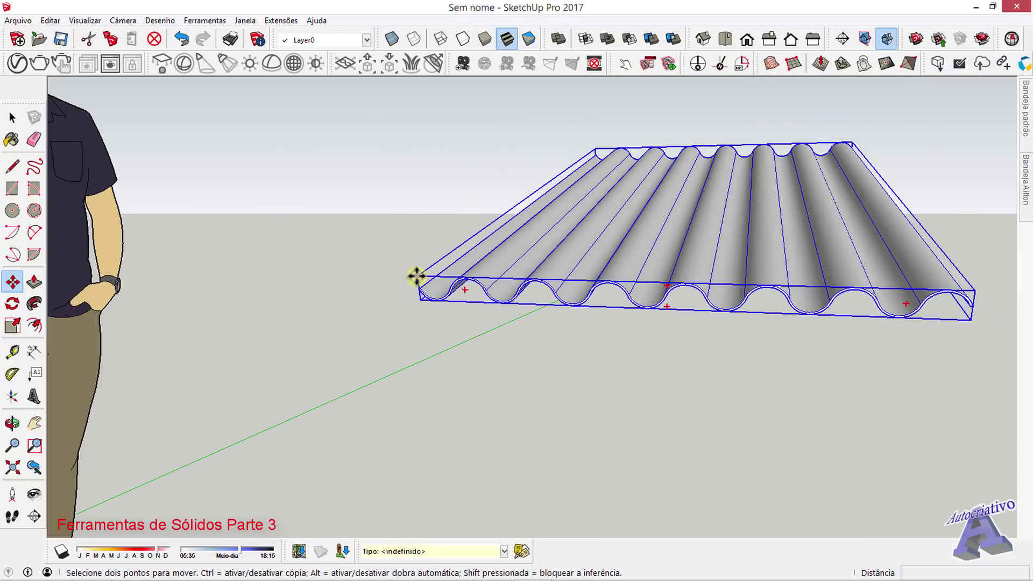
{"action": "scroll", "coordinate": [425, 280], "scroll_direction": "up", "scroll_amount": 4}
{"action": "scroll", "coordinate": [698, 328], "scroll_direction": "down", "scroll_amount": 5}
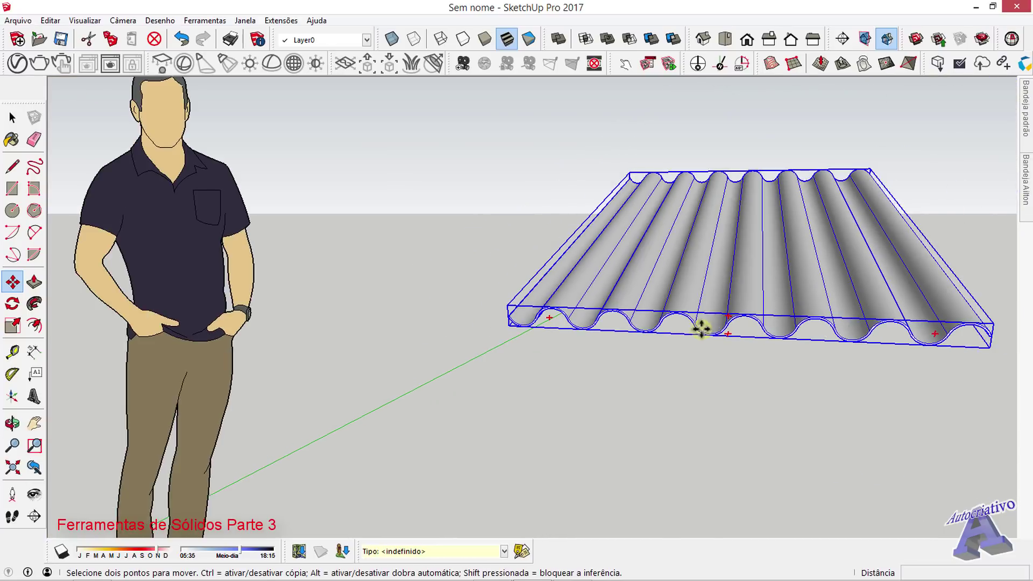
{"action": "middle_click_drag", "start_coordinate": [698, 327], "coordinate": [588, 295]}
{"action": "scroll", "coordinate": [367, 282], "scroll_direction": "up", "scroll_amount": 5}
{"action": "scroll", "coordinate": [377, 294], "scroll_direction": "up", "scroll_amount": 3}
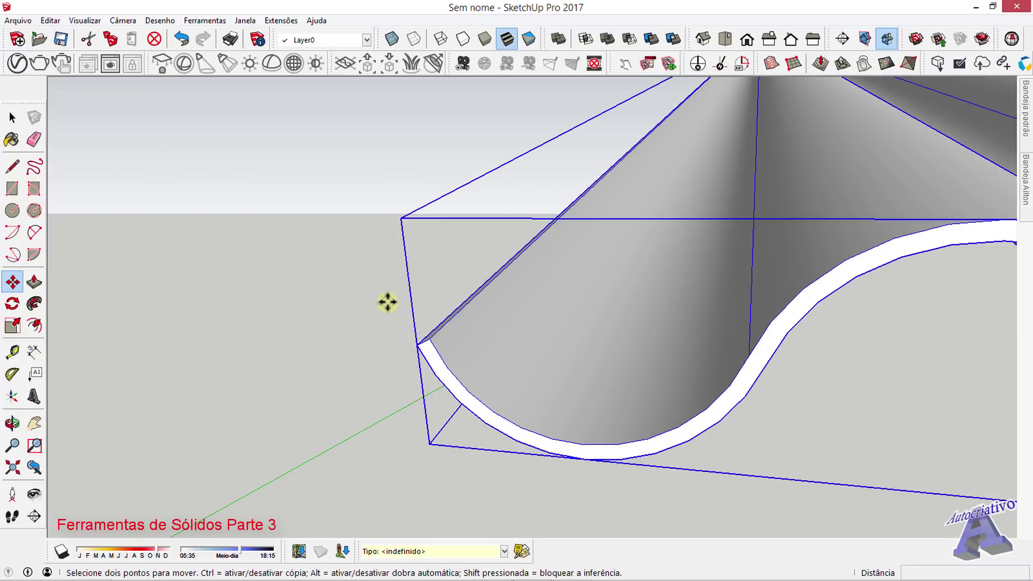
{"action": "left_click", "coordinate": [419, 348]}
{"action": "key", "text": "ctrl"}
{"action": "scroll", "coordinate": [537, 330], "scroll_direction": "down", "scroll_amount": 6}
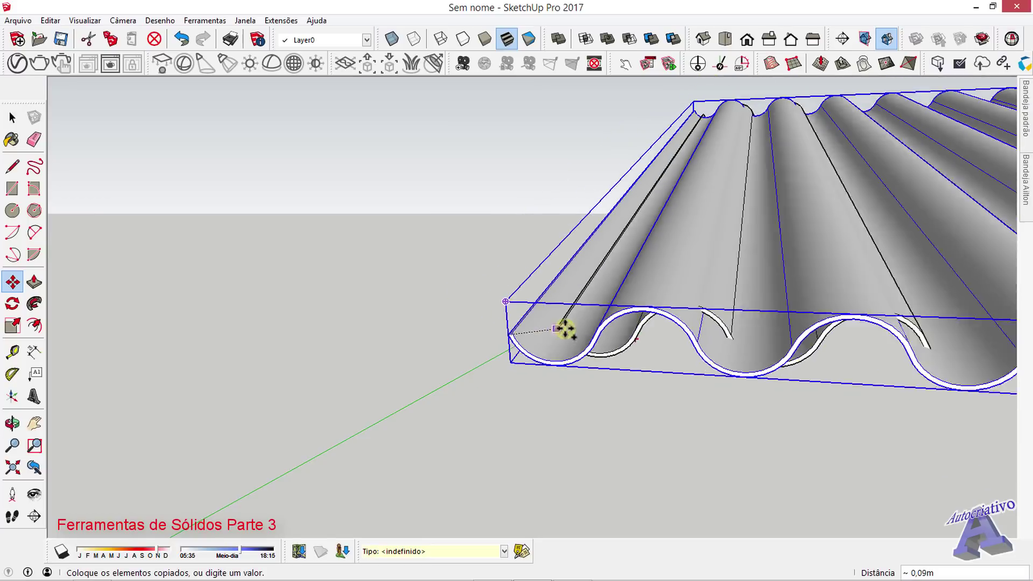
{"action": "scroll", "coordinate": [538, 312], "scroll_direction": "down", "scroll_amount": 4}
{"action": "scroll", "coordinate": [611, 339], "scroll_direction": "up", "scroll_amount": 8}
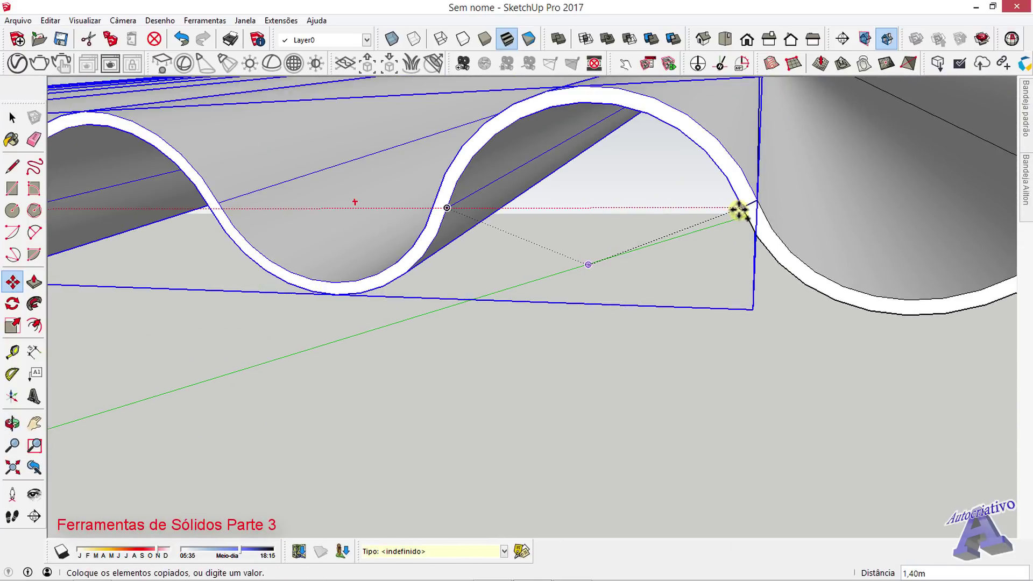
{"action": "left_click", "coordinate": [738, 207]}
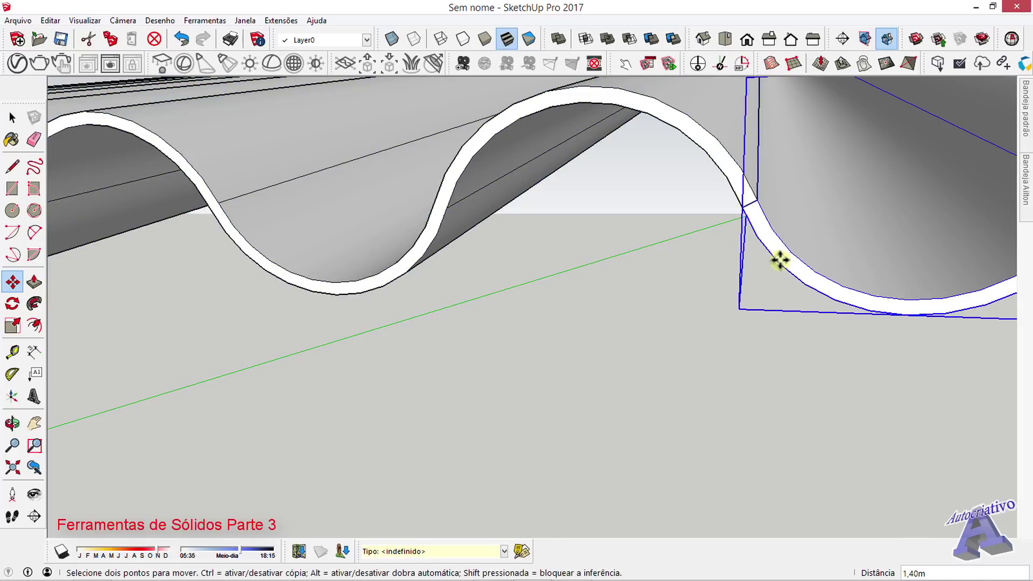
Step: Move the copied sheet back 2 cm along the red axis to overlap the first sheet, and fine-tune its position there
{"action": "left_click", "coordinate": [753, 392]}
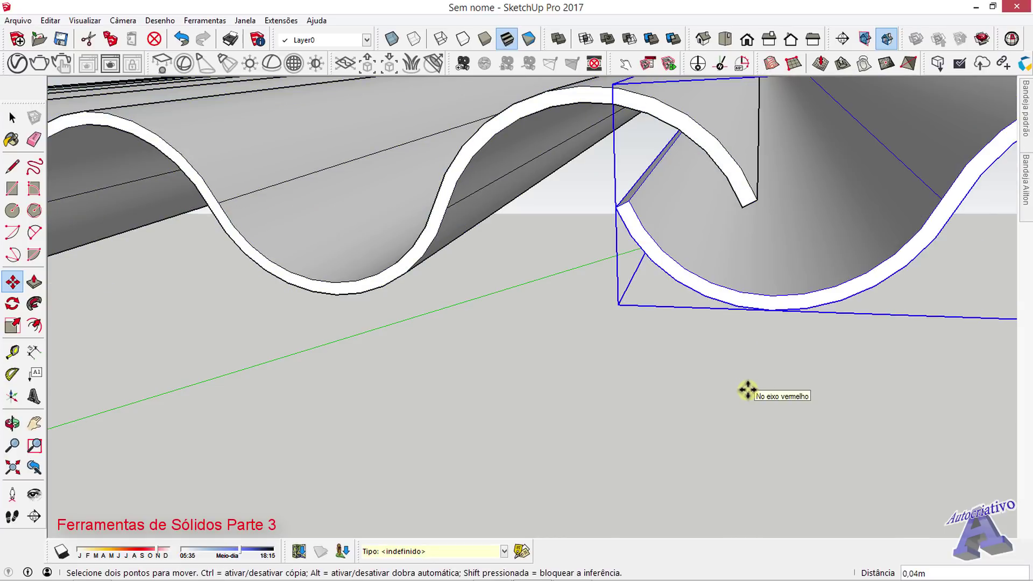
{"action": "key", "text": "Return"}
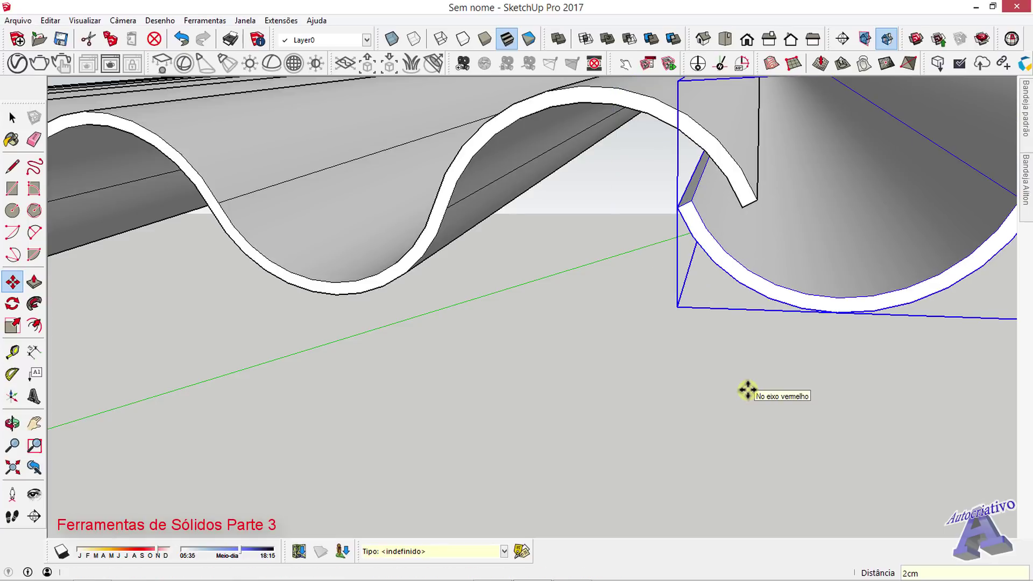
{"action": "left_click", "coordinate": [748, 404]}
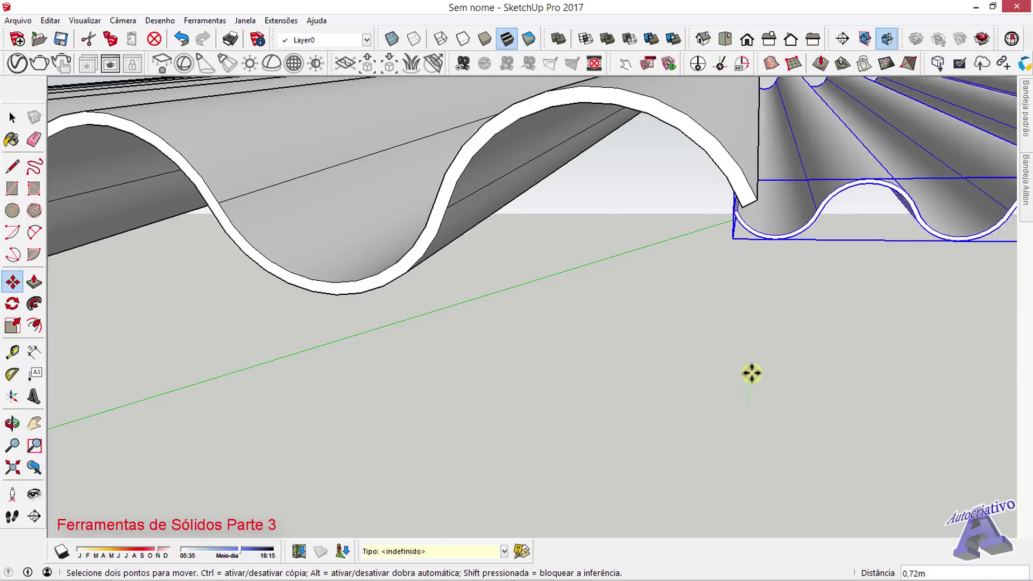
{"action": "middle_click_drag", "start_coordinate": [760, 354], "coordinate": [669, 323]}
{"action": "key", "text": "m"}
{"action": "left_click", "coordinate": [781, 406]}
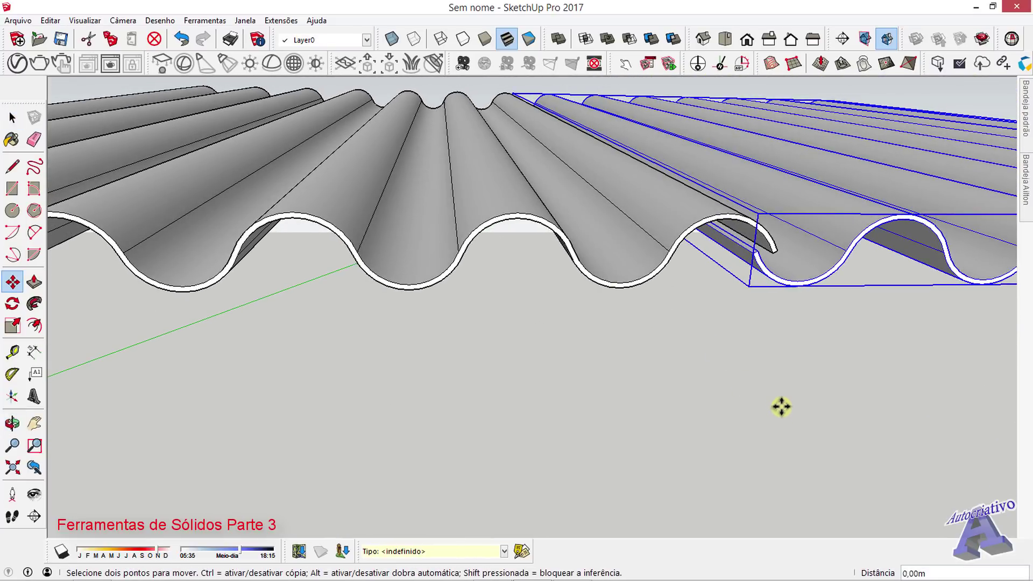
{"action": "left_click", "coordinate": [763, 339]}
{"action": "key", "text": "space"}
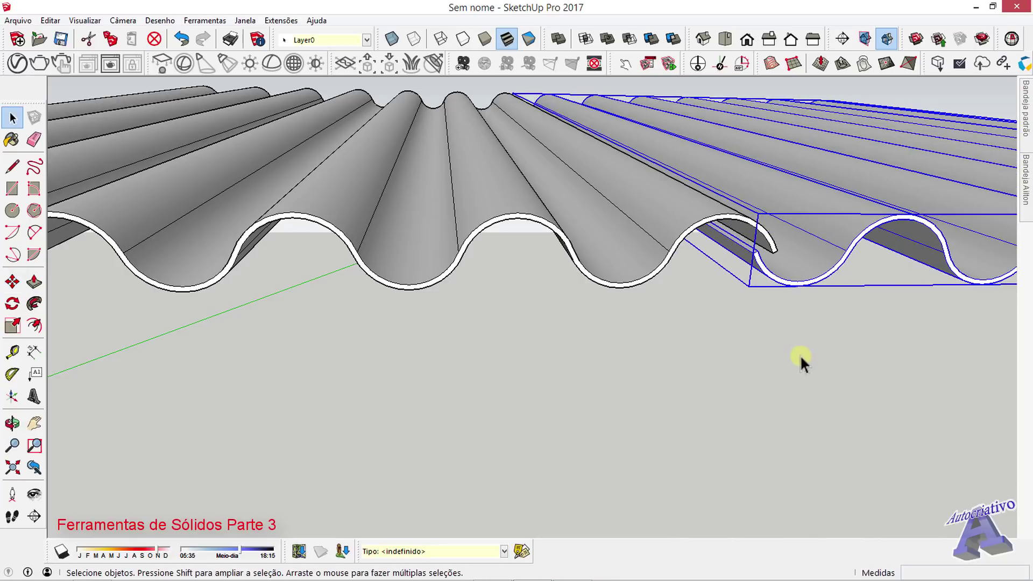
Step: Raise the copied corrugated sheet slightly so its near edge sits closer beneath the overlapping end of the first sheet
{"action": "middle_click_drag", "start_coordinate": [800, 362], "coordinate": [654, 318]}
{"action": "scroll", "coordinate": [654, 319], "scroll_direction": "up", "scroll_amount": 4}
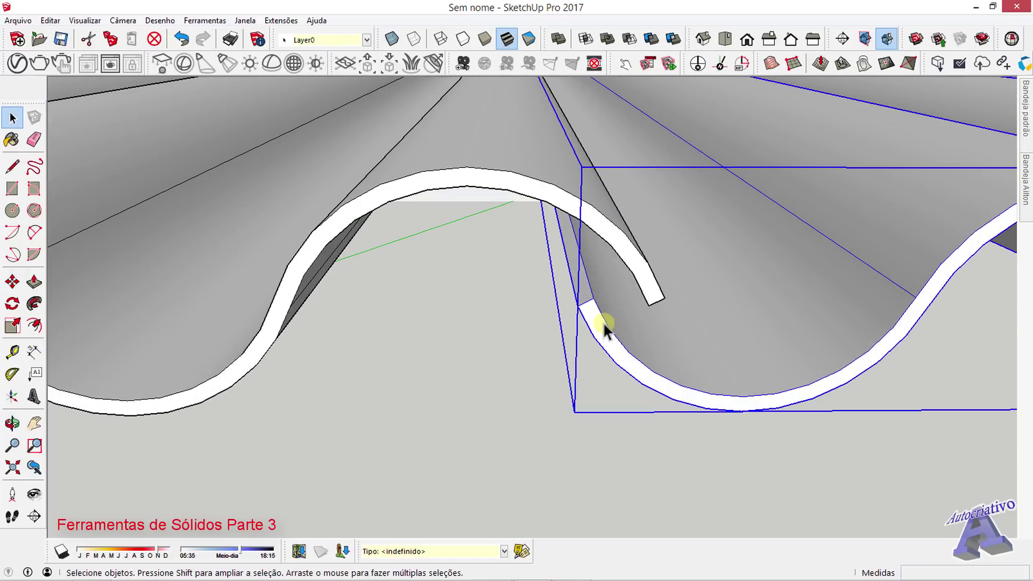
{"action": "key", "text": "m"}
{"action": "left_click", "coordinate": [579, 306]}
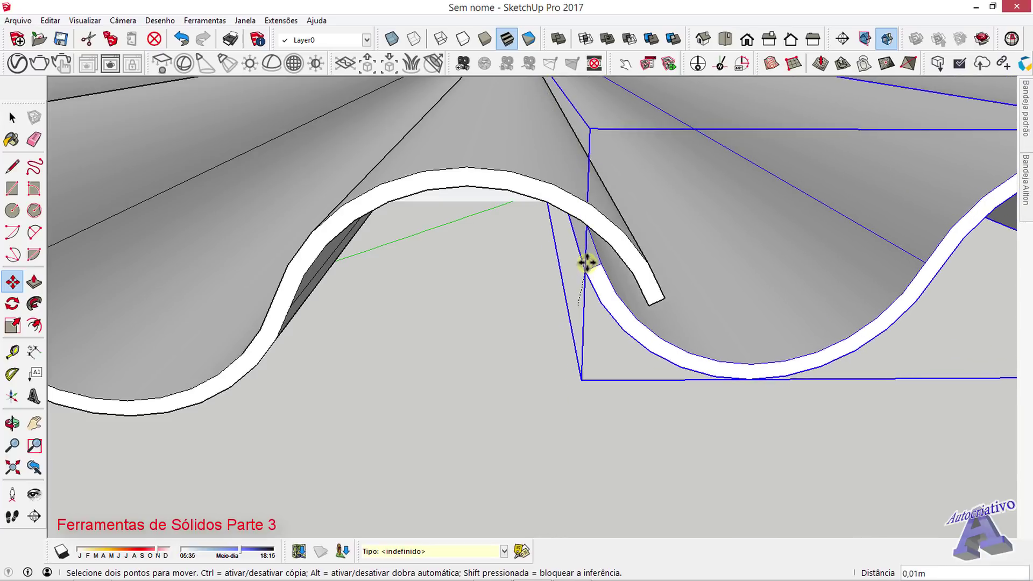
{"action": "left_click", "coordinate": [617, 443]}
{"action": "key", "text": "space"}
{"action": "left_click", "coordinate": [620, 444]}
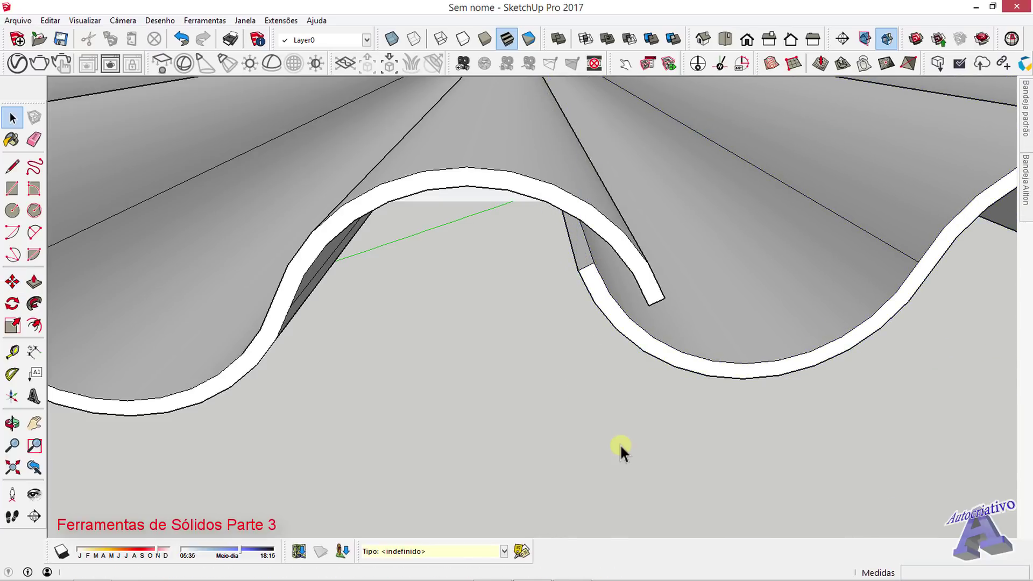
{"action": "middle_click_drag", "start_coordinate": [620, 444], "coordinate": [759, 404]}
{"action": "scroll", "coordinate": [682, 397], "scroll_direction": "down", "scroll_amount": 5}
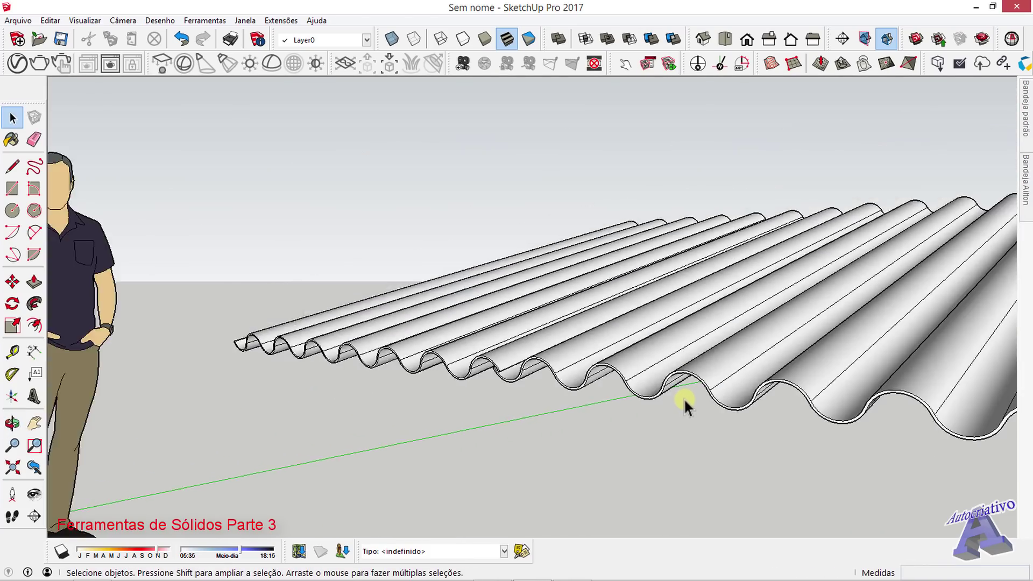
{"action": "middle_click_drag", "start_coordinate": [683, 397], "coordinate": [768, 518]}
{"action": "scroll", "coordinate": [767, 439], "scroll_direction": "down", "scroll_amount": 2}
{"action": "middle_click_drag", "start_coordinate": [767, 439], "coordinate": [609, 339]}
{"action": "scroll", "coordinate": [577, 347], "scroll_direction": "down", "scroll_amount": 5}
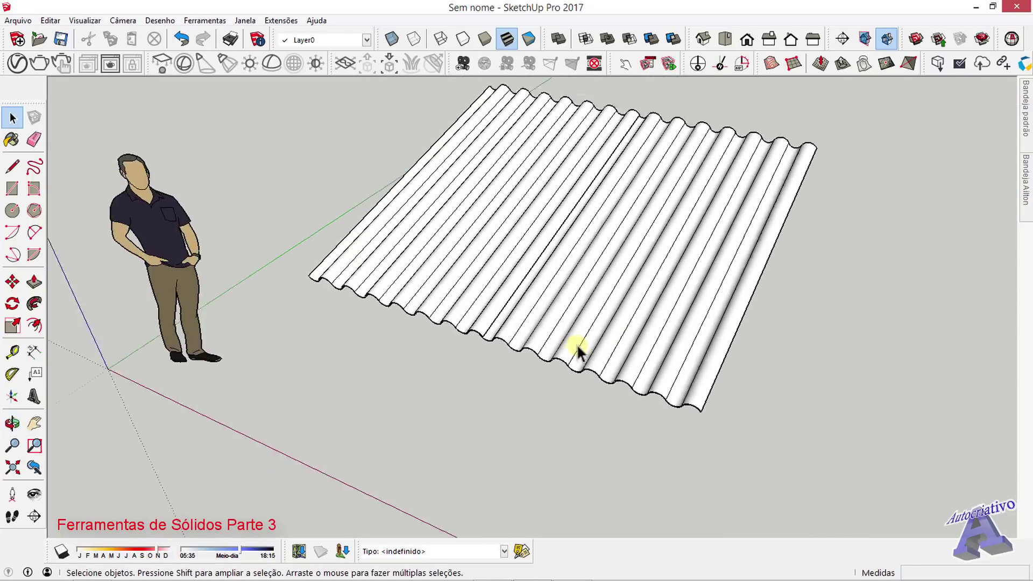
{"action": "mouse_move", "coordinate": [539, 365]}
{"action": "middle_mouse_down"}
{"action": "mouse_move", "coordinate": [753, 343]}
{"action": "mouse_move", "coordinate": [676, 330]}
{"action": "mouse_move", "coordinate": [539, 376]}
{"action": "middle_mouse_up"}
{"action": "key", "text": "r"}
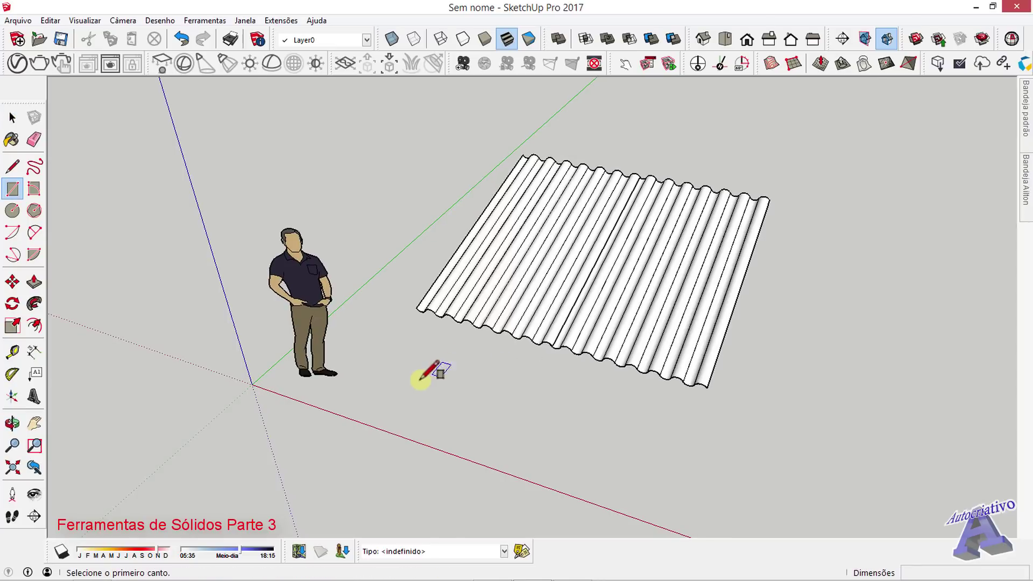
{"action": "mouse_move", "coordinate": [477, 392]}
{"action": "middle_mouse_down"}
{"action": "mouse_move", "coordinate": [353, 360]}
{"action": "mouse_move", "coordinate": [462, 396]}
{"action": "mouse_move", "coordinate": [445, 331]}
{"action": "middle_mouse_up"}
{"action": "left_click", "coordinate": [418, 310]}
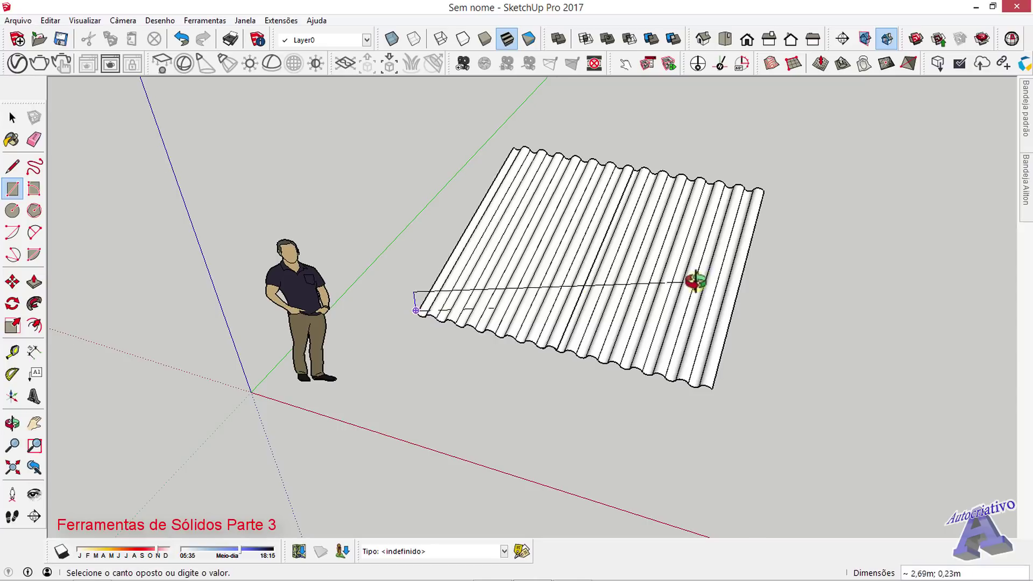
{"action": "middle_click_drag", "start_coordinate": [692, 279], "coordinate": [484, 249]}
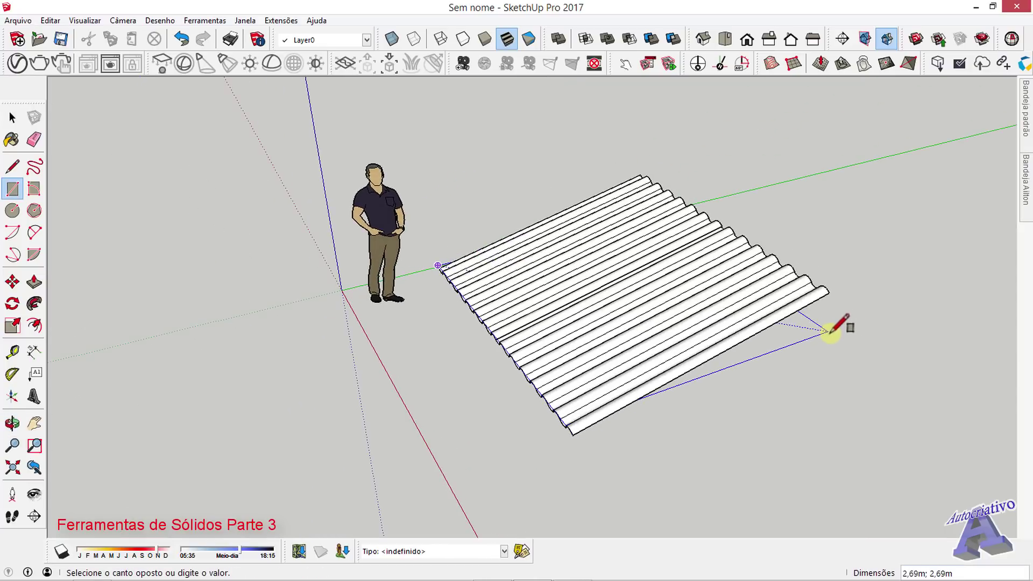
{"action": "middle_click_drag", "start_coordinate": [831, 334], "coordinate": [515, 380]}
{"action": "key", "text": "space"}
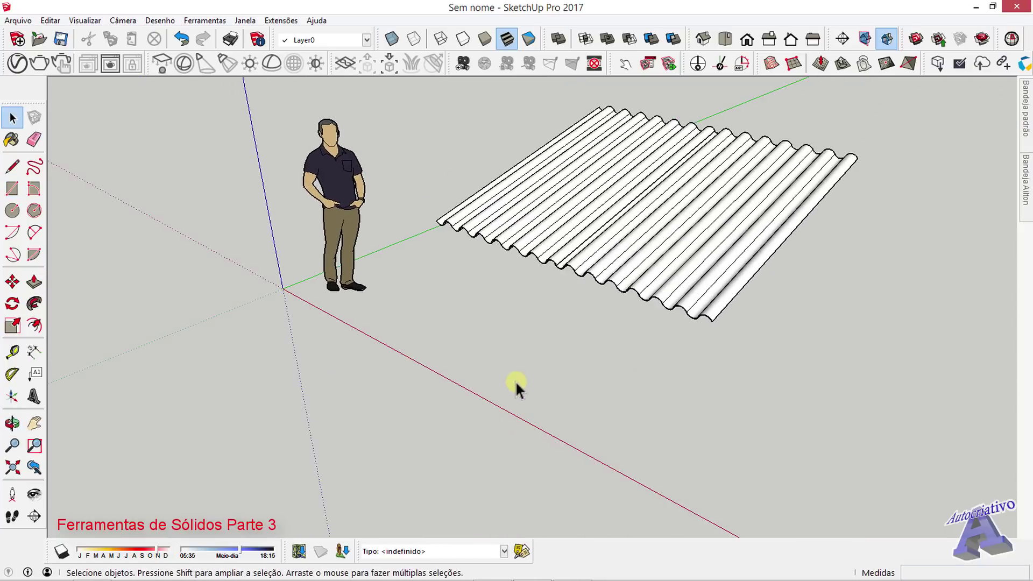
{"action": "key", "text": "r"}
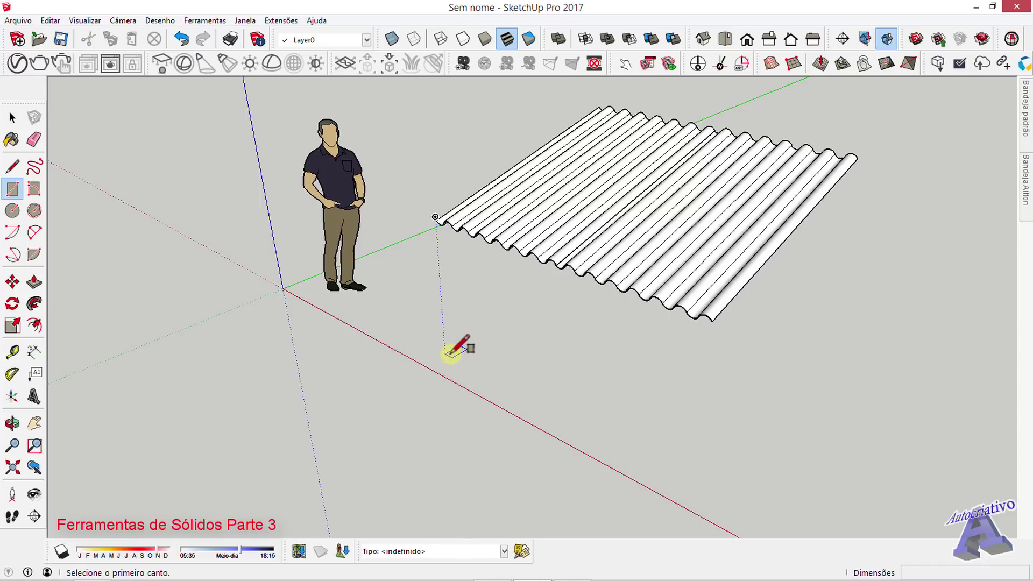
{"action": "middle_click_drag", "start_coordinate": [451, 353], "coordinate": [503, 362]}
{"action": "key", "text": "space"}
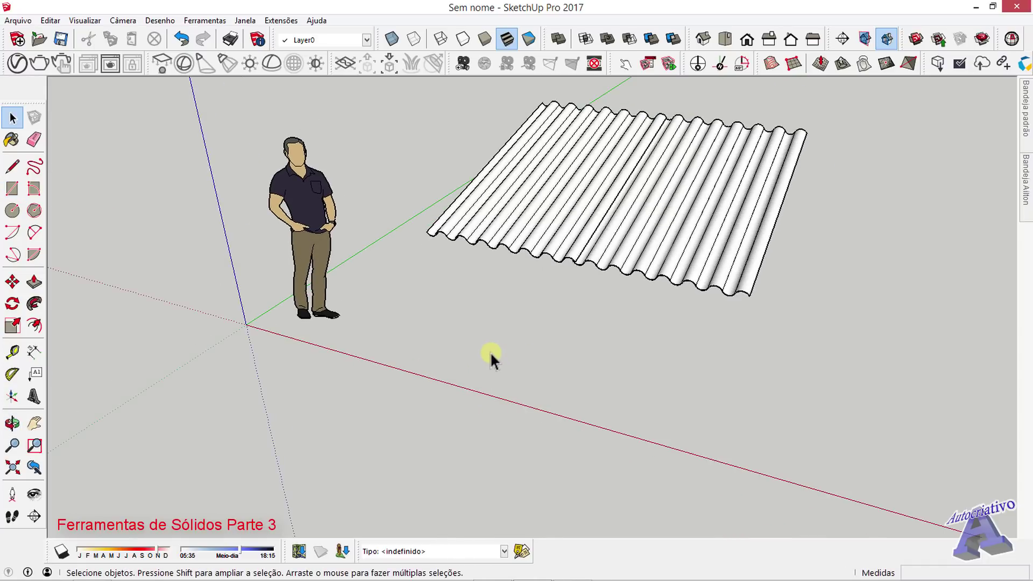
Step: Draw a horizontal rectangle beneath the two corrugated sheets, starting vertically below the near corner of the first sheet
{"action": "key", "text": "r"}
{"action": "left_click", "coordinate": [436, 361]}
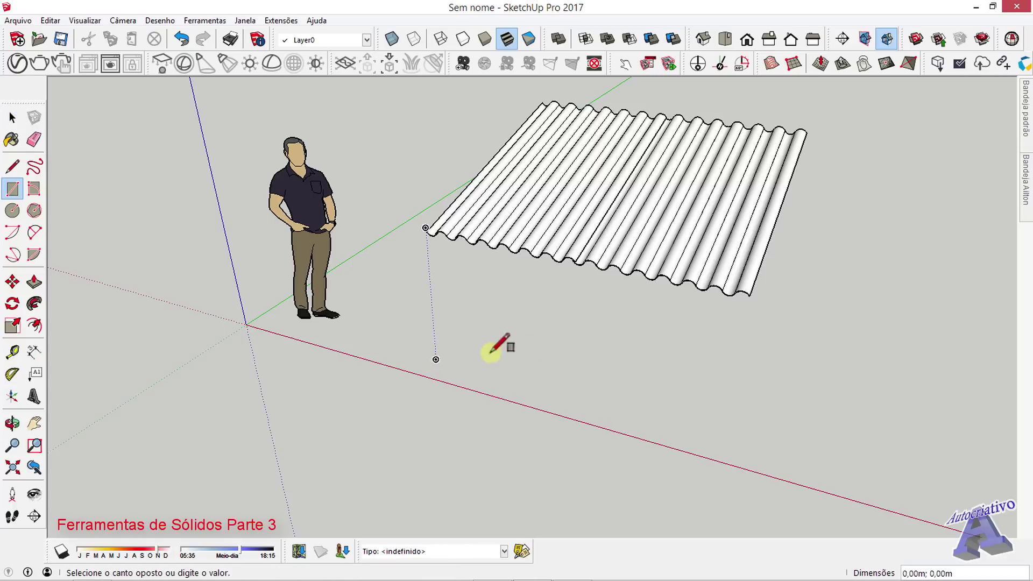
{"action": "middle_click_drag", "start_coordinate": [677, 320], "coordinate": [768, 323]}
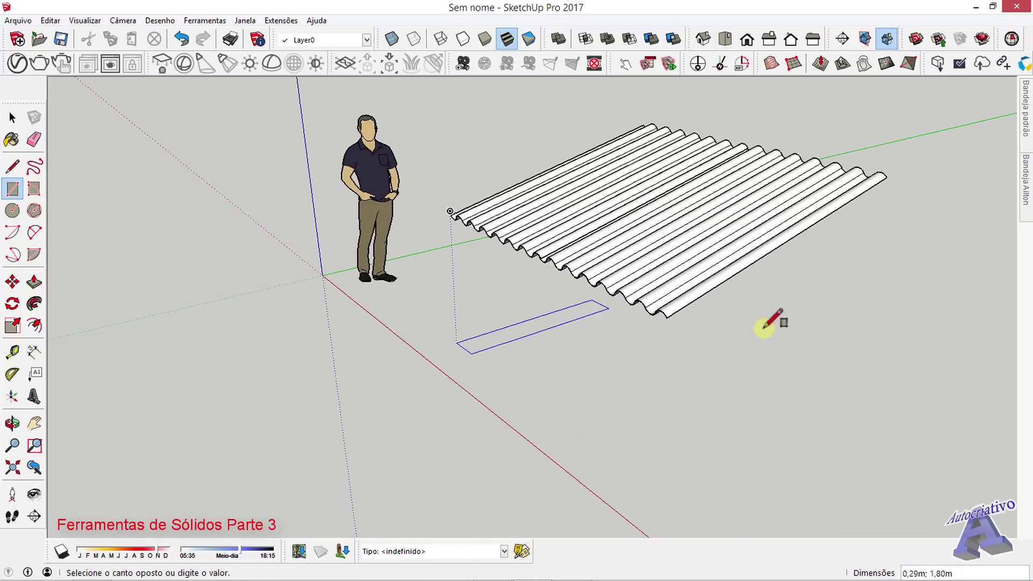
{"action": "left_click", "coordinate": [904, 329]}
{"action": "key", "text": "space"}
Step: Enlarge the rectangle by moving its edge below the copied sheet's outer side outward, beyond the sheets
{"action": "middle_click_drag", "start_coordinate": [723, 369], "coordinate": [637, 339]}
{"action": "left_click", "coordinate": [637, 339]}
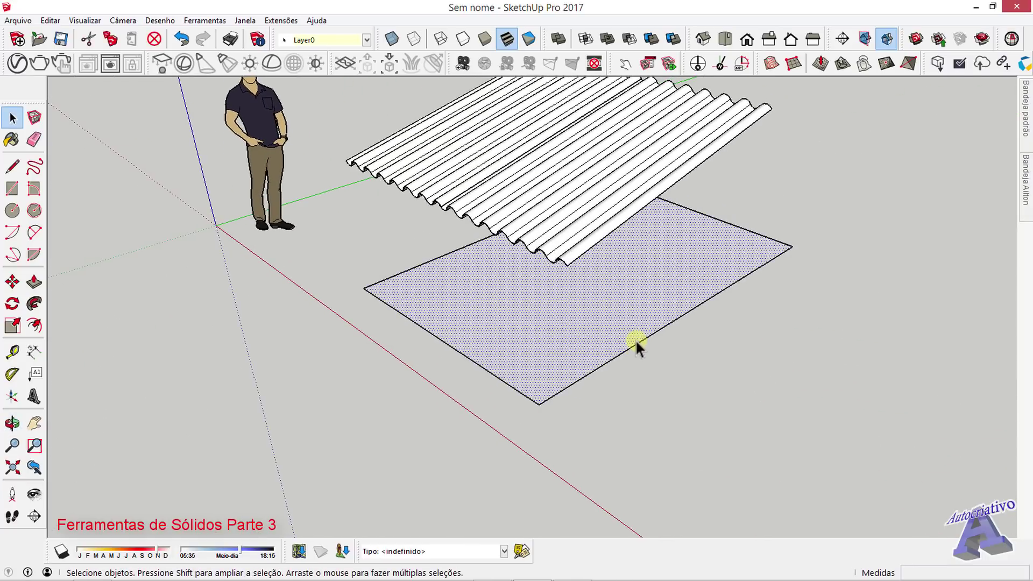
{"action": "left_click", "coordinate": [638, 340]}
{"action": "key", "text": "m"}
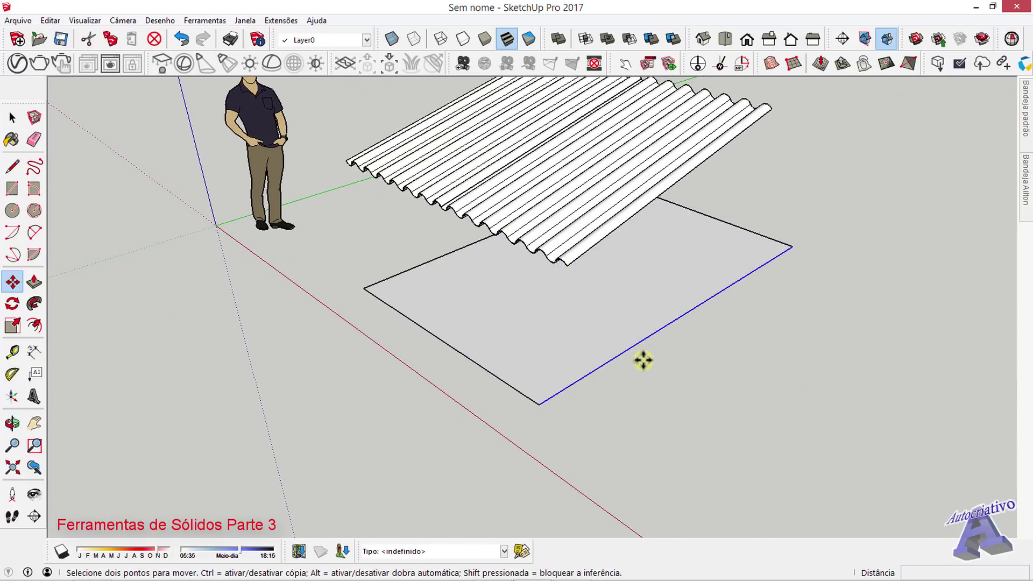
{"action": "left_click", "coordinate": [644, 360]}
{"action": "key", "text": "space"}
Step: Offset the rectangle's outline 15 cm inward and delete the inner face, leaving only a wall-thickness frame
{"action": "left_click", "coordinate": [576, 328]}
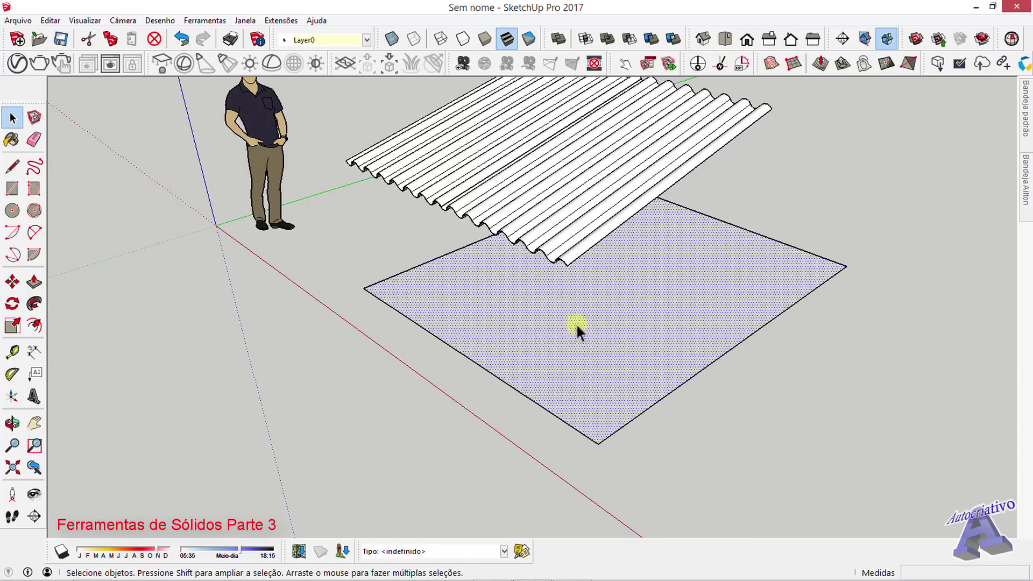
{"action": "left_click", "coordinate": [34, 325]}
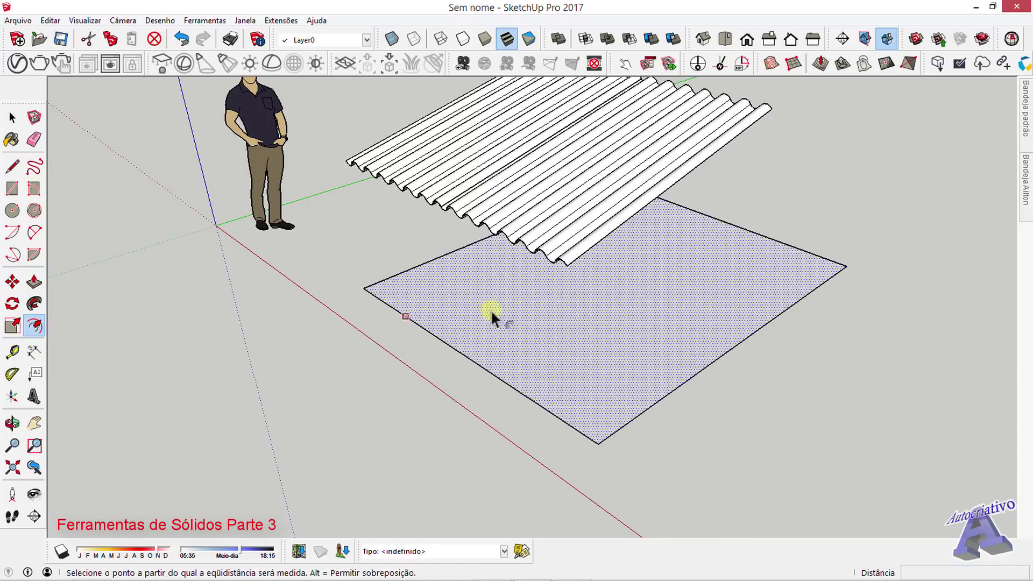
{"action": "left_click", "coordinate": [417, 285]}
{"action": "scroll", "coordinate": [418, 285], "scroll_direction": "up", "scroll_amount": 5}
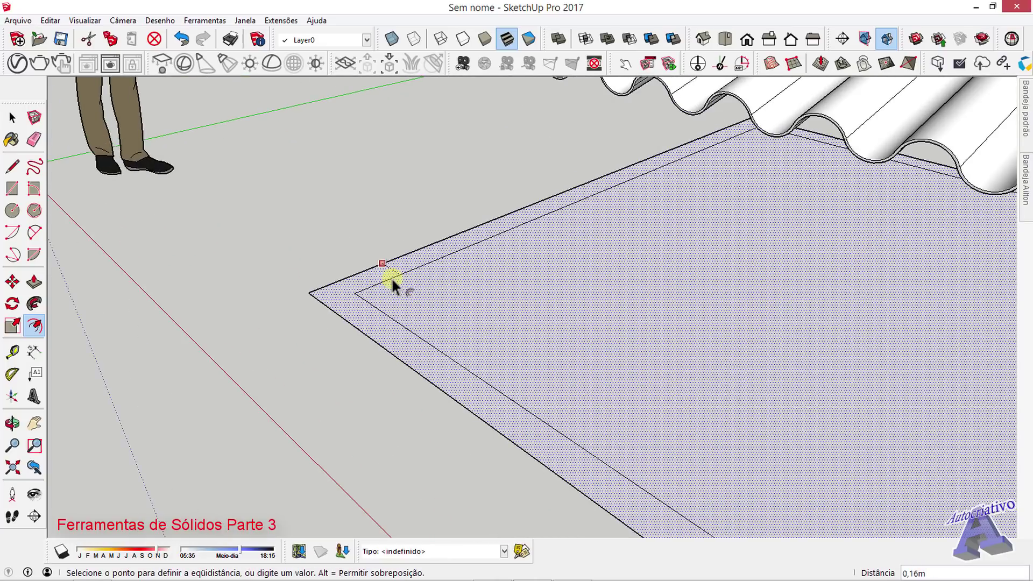
{"action": "type", "text": "15cm"}
{"action": "key", "text": "Return"}
{"action": "key", "text": "space"}
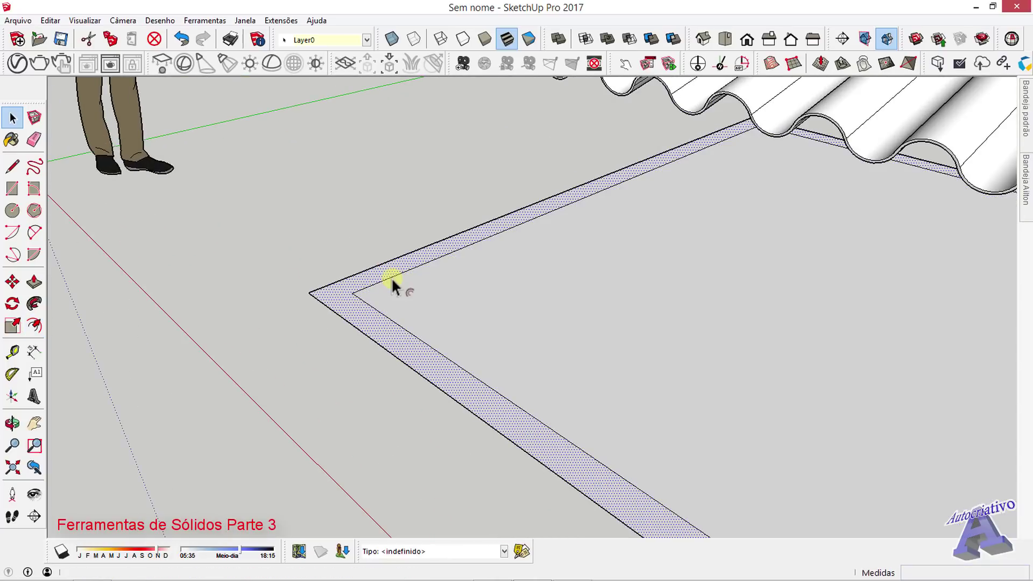
{"action": "key", "text": "Delete"}
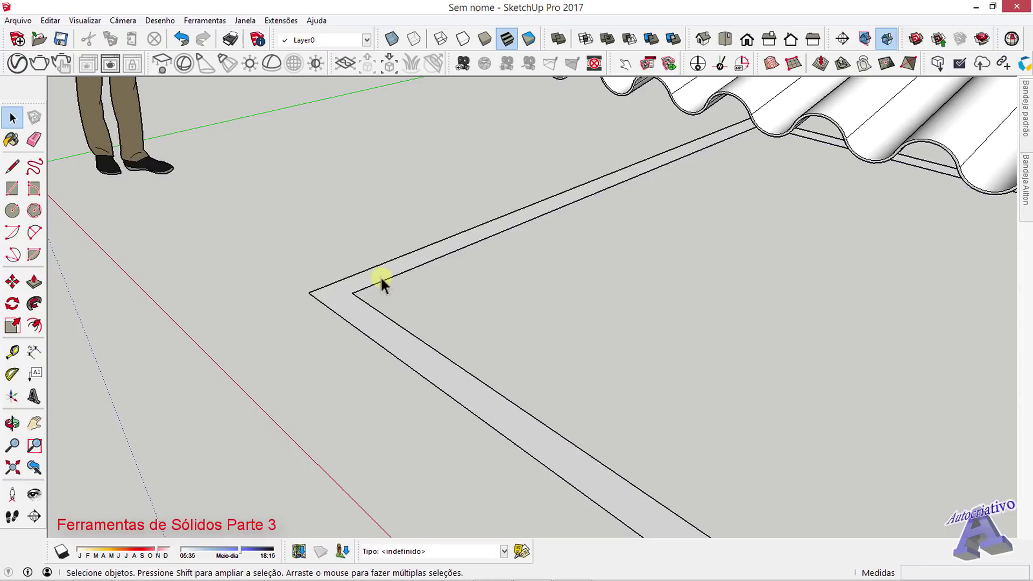
Step: Push/Pull the frame face upward into four walls that rise above the corrugated sheets
{"action": "left_click", "coordinate": [378, 274]}
{"action": "key", "text": "p"}
{"action": "left_click", "coordinate": [377, 273]}
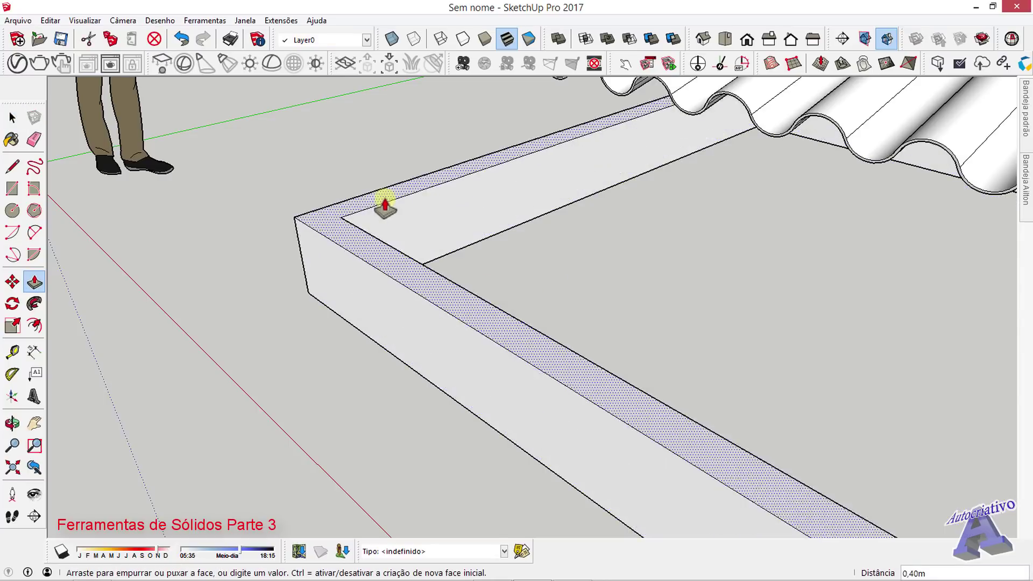
{"action": "middle_click_drag", "start_coordinate": [380, 201], "coordinate": [409, 97]}
{"action": "scroll", "coordinate": [409, 97], "scroll_direction": "down", "scroll_amount": 5}
{"action": "middle_click_drag", "start_coordinate": [411, 292], "coordinate": [672, 293]}
{"action": "scroll", "coordinate": [594, 336], "scroll_direction": "up", "scroll_amount": 3}
{"action": "key", "text": "space"}
Step: Shift both corrugated sheets together slightly sideways within the enclosing walls
{"action": "left_click", "coordinate": [669, 296]}
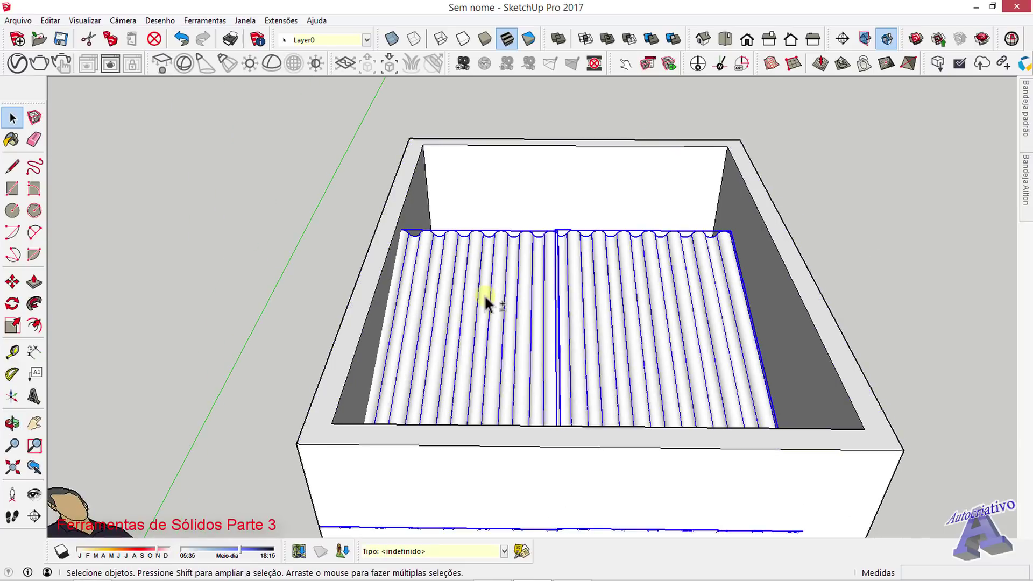
{"action": "key", "text": "m"}
{"action": "left_click", "coordinate": [517, 181]}
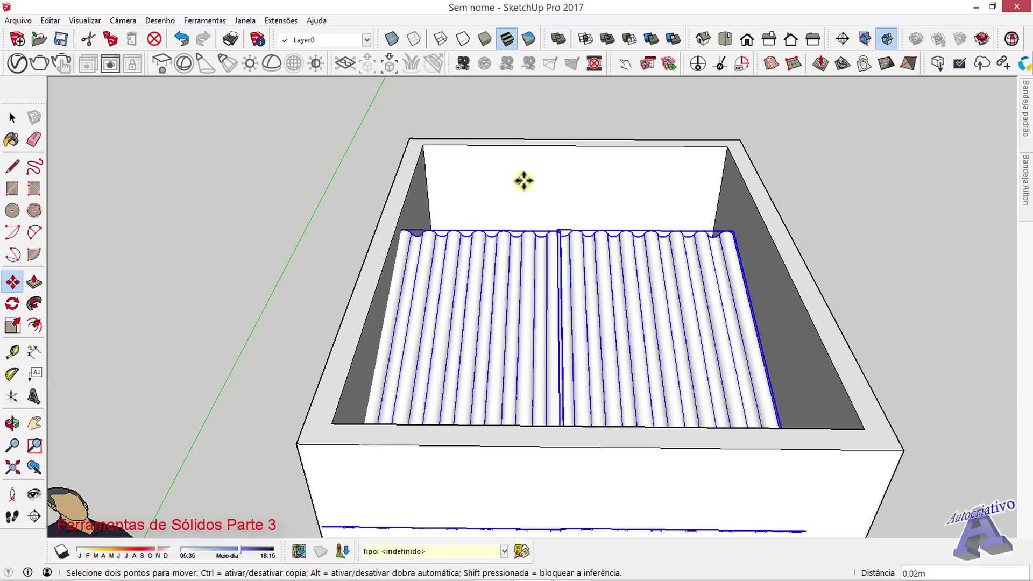
{"action": "key", "text": "space"}
{"action": "middle_click_drag", "start_coordinate": [543, 194], "coordinate": [621, 259]}
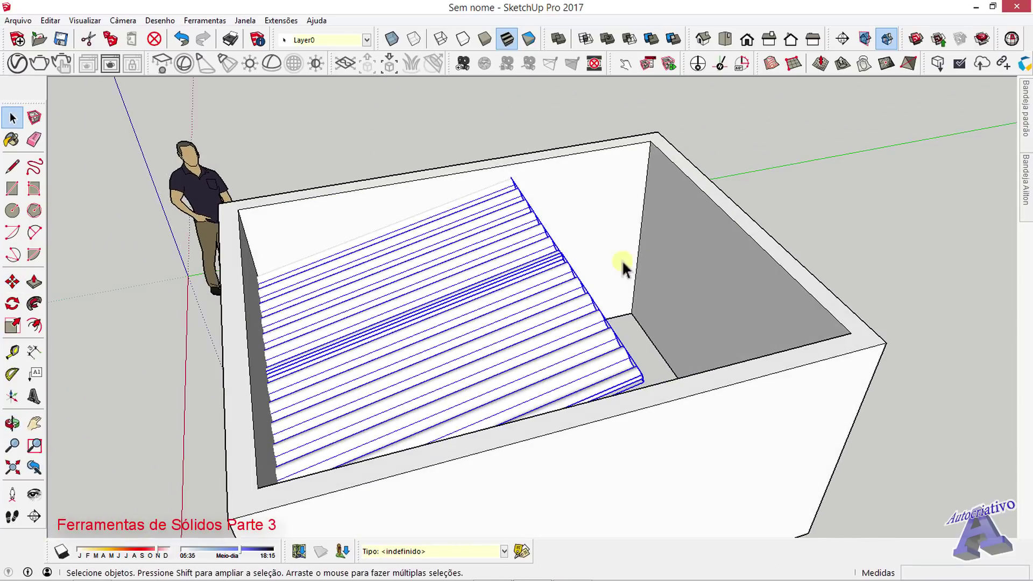
{"action": "left_click", "coordinate": [699, 252]}
{"action": "key", "text": "p"}
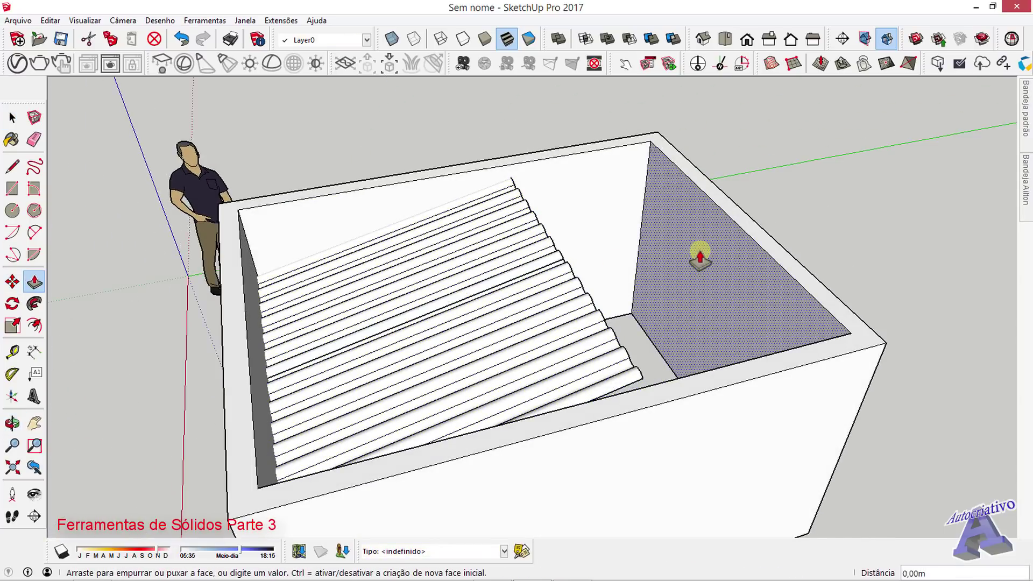
{"action": "left_click_drag", "start_coordinate": [699, 251], "coordinate": [568, 269]}
{"action": "scroll", "coordinate": [568, 269], "scroll_direction": "up", "scroll_amount": 1}
{"action": "scroll", "coordinate": [566, 266], "scroll_direction": "up", "scroll_amount": 4}
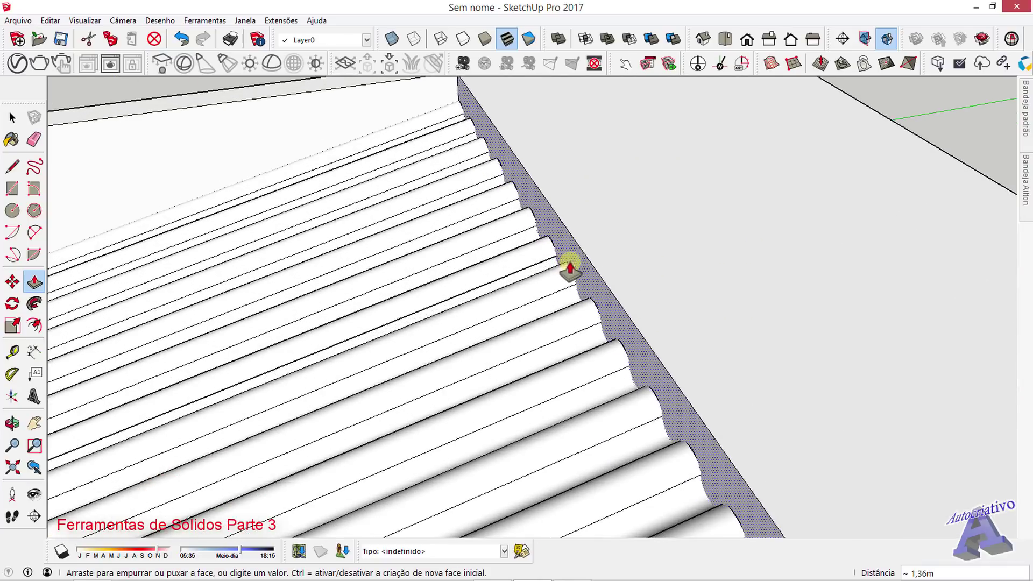
{"action": "middle_click_drag", "start_coordinate": [591, 256], "coordinate": [464, 251]}
{"action": "key", "text": "space"}
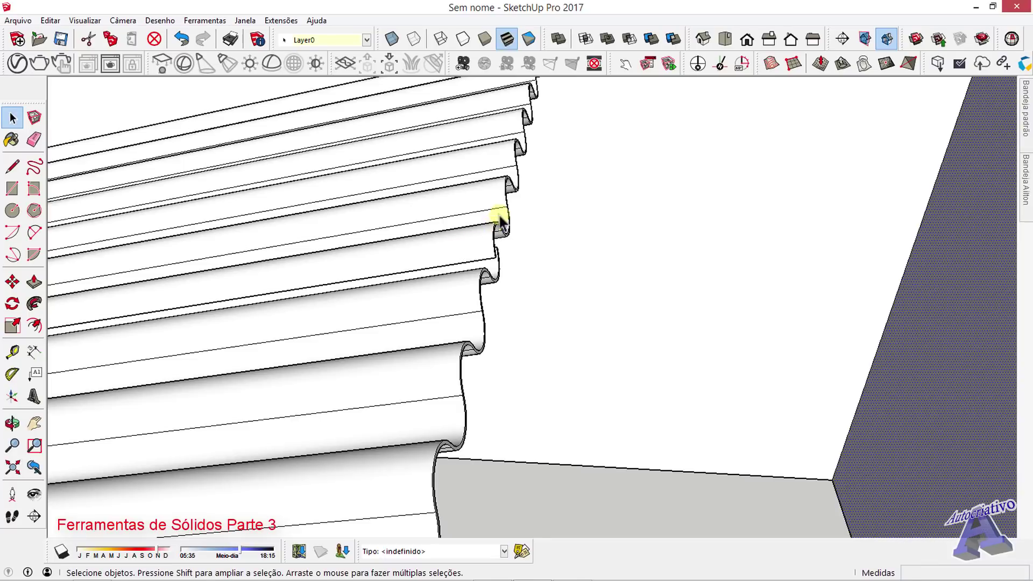
{"action": "middle_click_drag", "start_coordinate": [499, 220], "coordinate": [526, 233]}
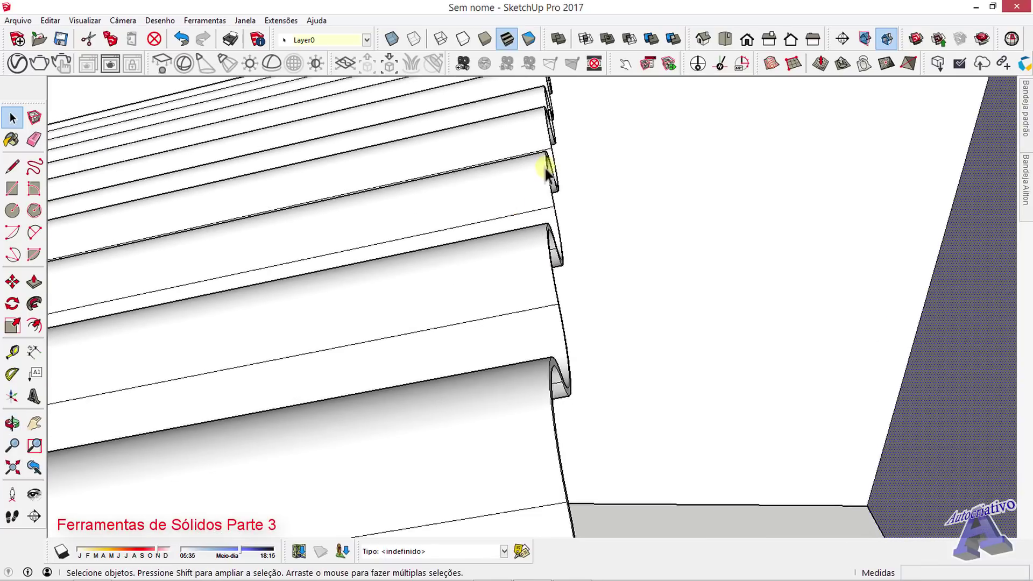
Step: Push/Pull the inner face of the far wall inward until it meets the ends of the corrugated sheets
{"action": "scroll", "coordinate": [551, 213], "scroll_direction": "down", "scroll_amount": 6}
{"action": "middle_click_drag", "start_coordinate": [567, 273], "coordinate": [627, 376]}
{"action": "scroll", "coordinate": [685, 411], "scroll_direction": "up", "scroll_amount": 2}
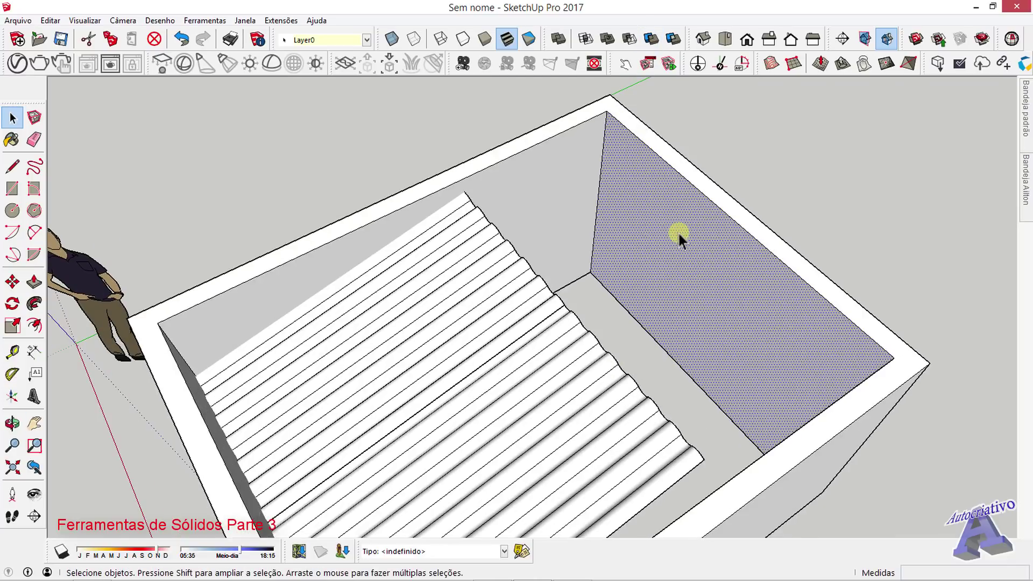
{"action": "key", "text": "p"}
{"action": "left_click_drag", "start_coordinate": [678, 231], "coordinate": [473, 191]}
{"action": "middle_click_drag", "start_coordinate": [473, 192], "coordinate": [667, 300]}
{"action": "key", "text": "space"}
Step: Push/Pull the outer face of the thickened wall inward to make it a thin wall beside the sheet ends
{"action": "left_click", "coordinate": [706, 377]}
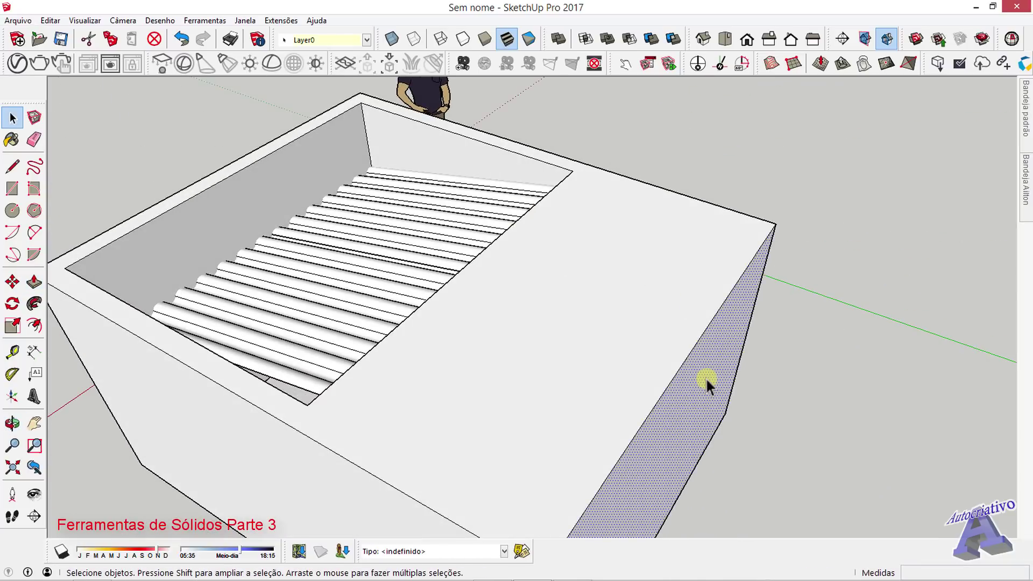
{"action": "key", "text": "p"}
{"action": "left_click_drag", "start_coordinate": [703, 380], "coordinate": [545, 279]}
{"action": "key", "text": "space"}
{"action": "middle_click_drag", "start_coordinate": [634, 369], "coordinate": [627, 216]}
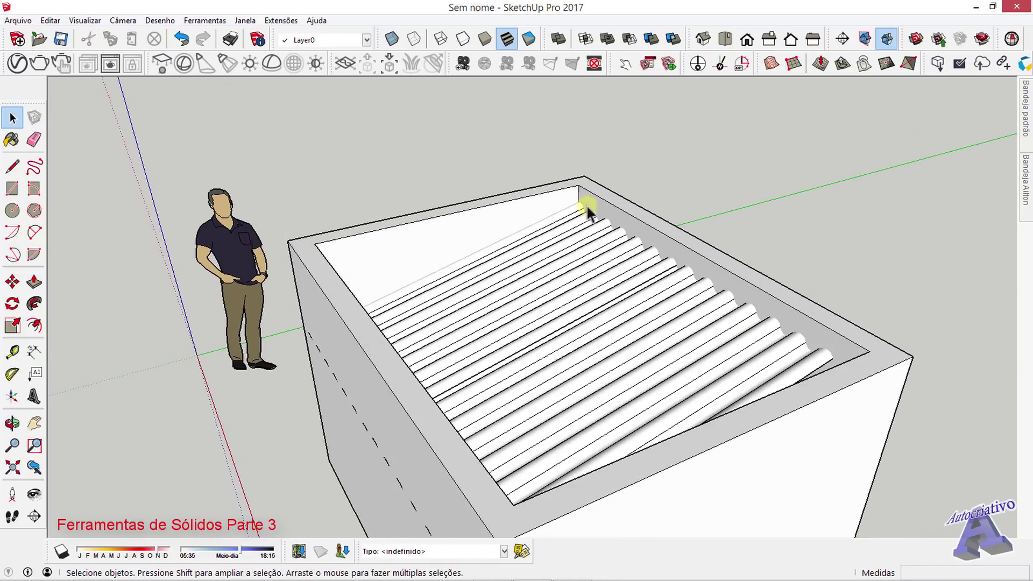
Step: Move the copied corrugated sheet about 0.51 m along the green axis so it passes through the adjacent wall
{"action": "middle_click_drag", "start_coordinate": [781, 319], "coordinate": [520, 285]}
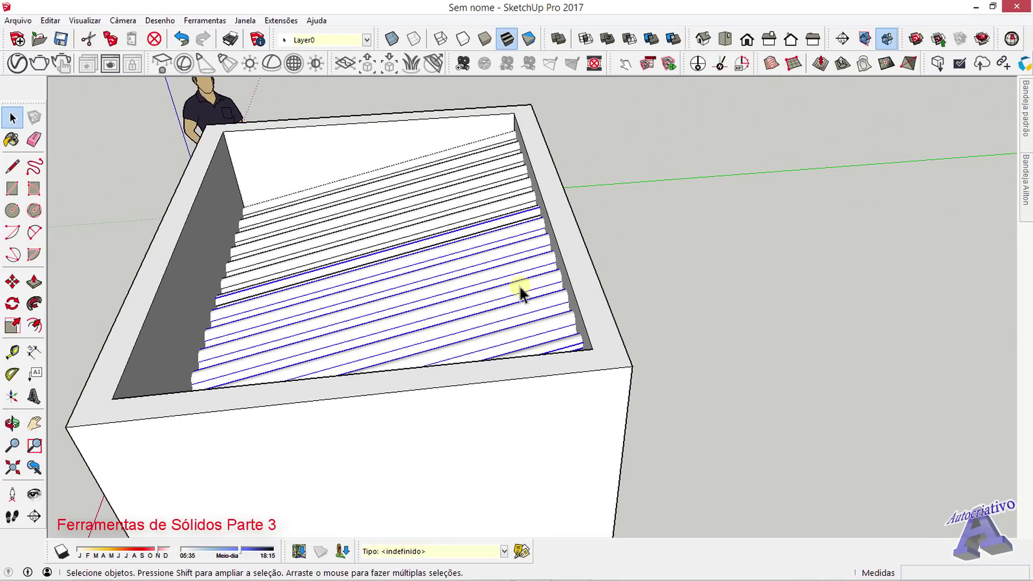
{"action": "key", "text": "m"}
{"action": "middle_click_drag", "start_coordinate": [572, 353], "coordinate": [434, 180]}
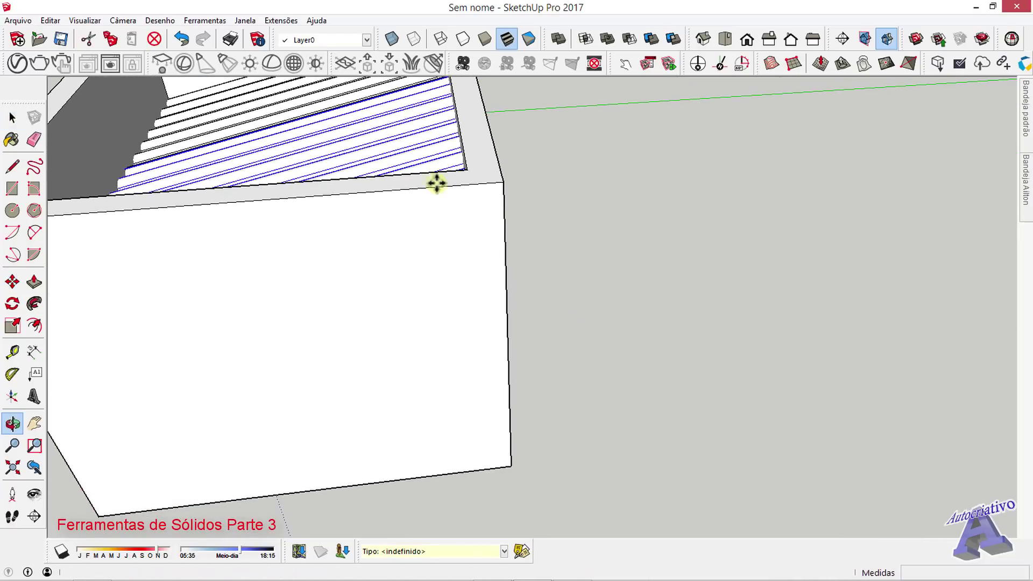
{"action": "left_click", "coordinate": [600, 440]}
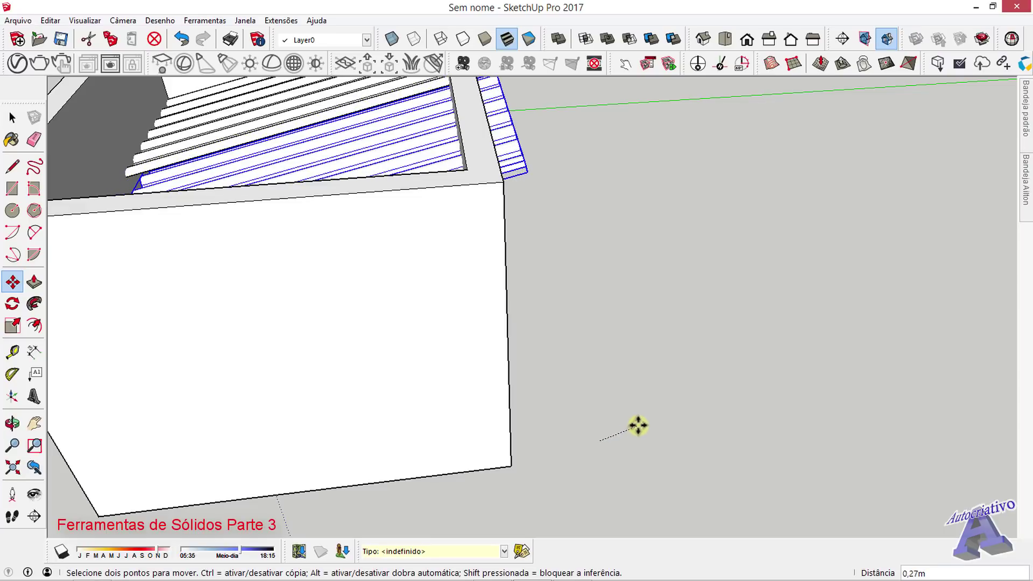
{"action": "left_click", "coordinate": [679, 428]}
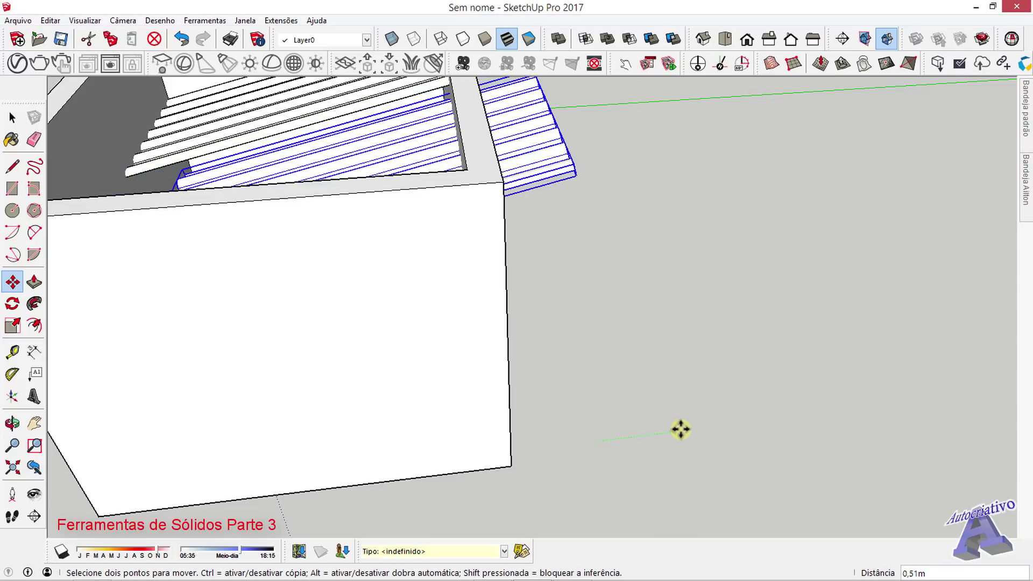
Step: Push/Pull the outer face of the wall opposite the overhang outward until it covers the protruding sheet ends
{"action": "key", "text": "space"}
{"action": "left_click", "coordinate": [611, 373]}
{"action": "middle_click_drag", "start_coordinate": [591, 269], "coordinate": [522, 273]}
{"action": "middle_click_drag", "start_coordinate": [447, 208], "coordinate": [473, 201]}
{"action": "scroll", "coordinate": [540, 177], "scroll_direction": "up", "scroll_amount": 3}
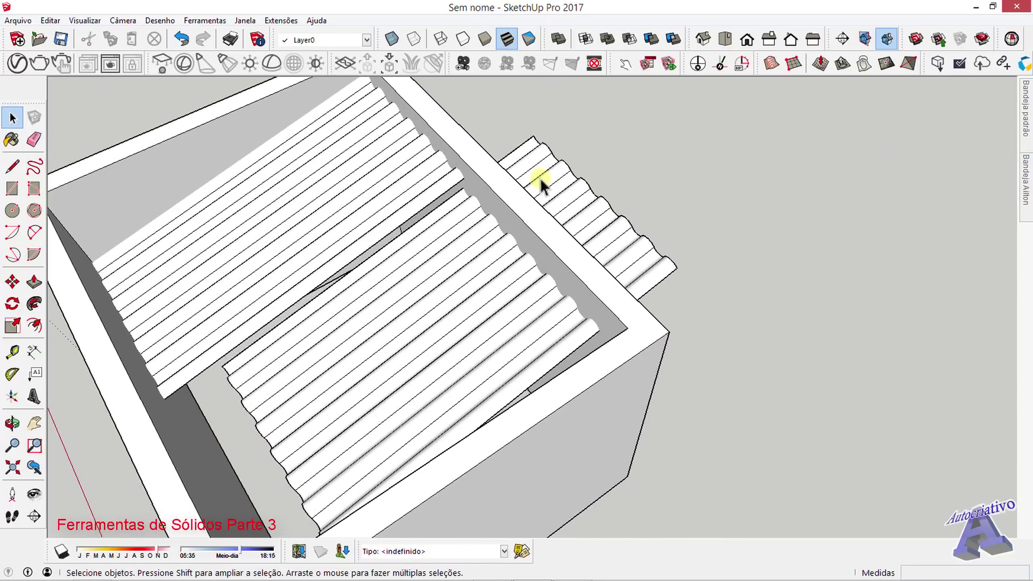
{"action": "middle_click_drag", "start_coordinate": [534, 256], "coordinate": [359, 364]}
{"action": "key", "text": "space"}
{"action": "left_click", "coordinate": [357, 272]}
{"action": "left_click", "coordinate": [354, 372]}
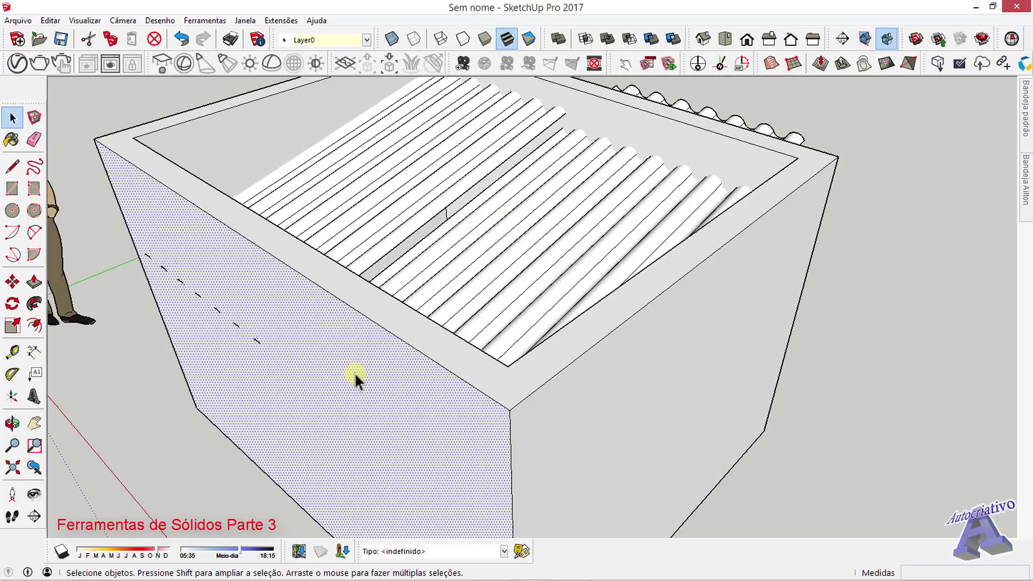
{"action": "key", "text": "p"}
{"action": "left_click_drag", "start_coordinate": [354, 372], "coordinate": [337, 392]}
{"action": "key", "text": "space"}
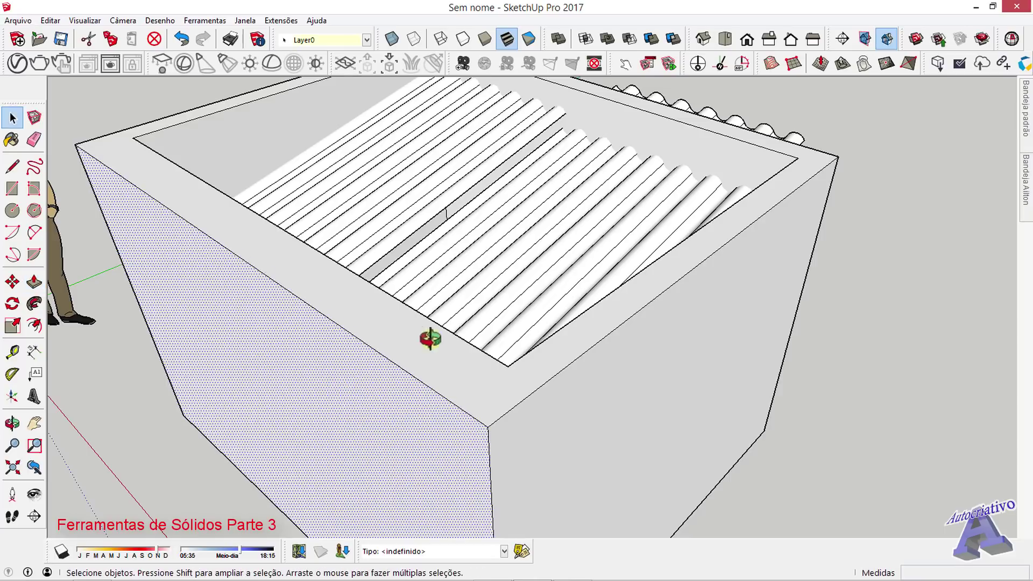
Step: Push/Pull the inner face of that same wall slightly outward to thin it beside the sheet ends
{"action": "middle_click_drag", "start_coordinate": [429, 339], "coordinate": [224, 334]}
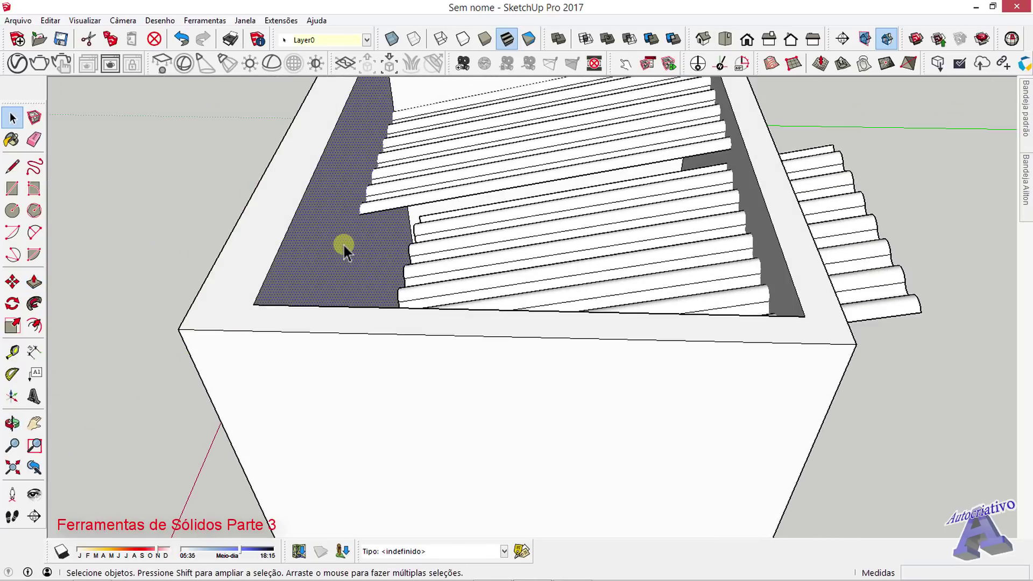
{"action": "key", "text": "p"}
{"action": "left_click_drag", "start_coordinate": [344, 245], "coordinate": [331, 247]}
{"action": "key", "text": "space"}
{"action": "middle_click_drag", "start_coordinate": [330, 248], "coordinate": [357, 224]}
Step: Group all the connected wall geometry and check in its entity information whether it is a solid
{"action": "triple_click", "coordinate": [291, 337]}
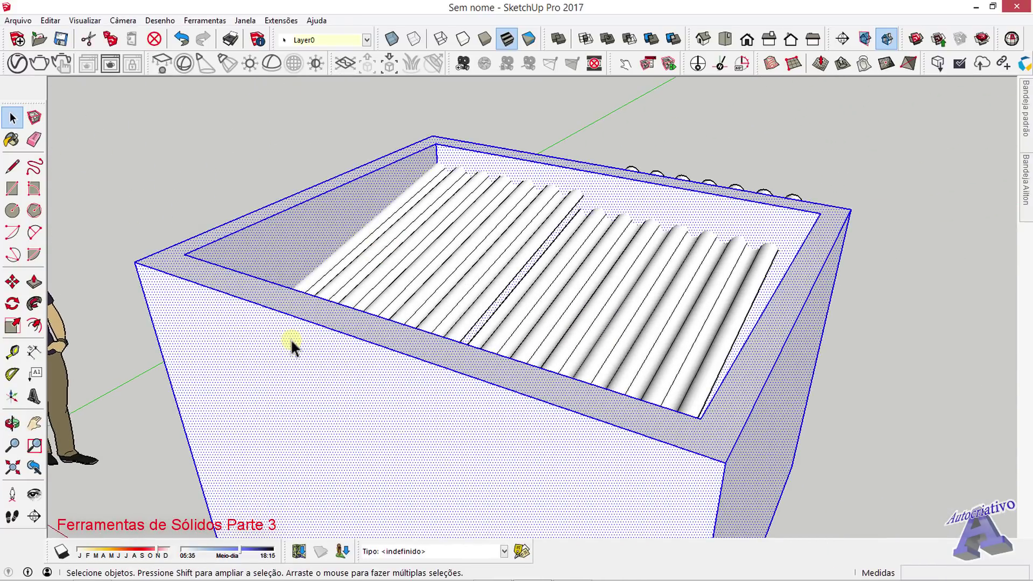
{"action": "right_click", "coordinate": [263, 341]}
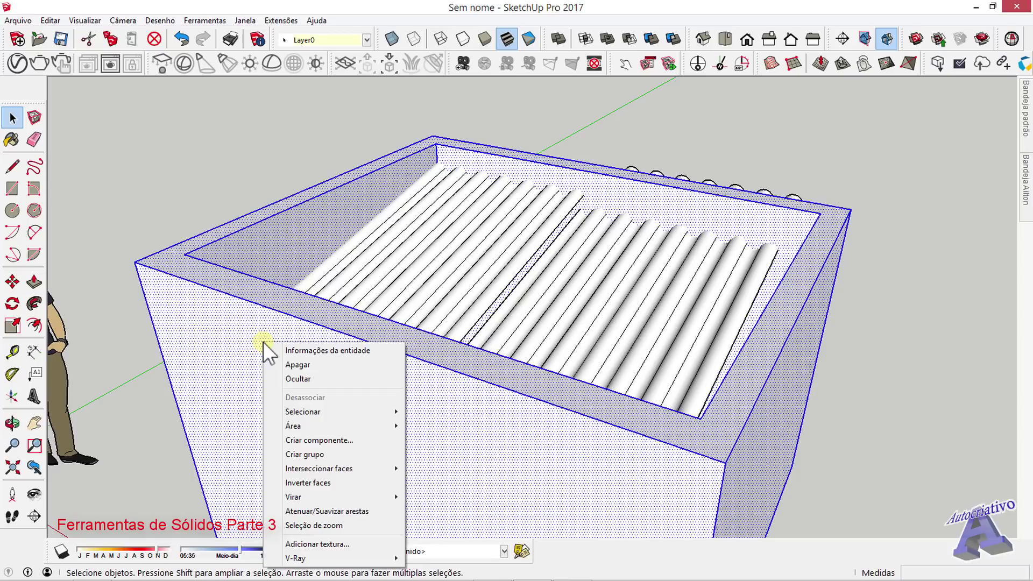
{"action": "left_click", "coordinate": [325, 457]}
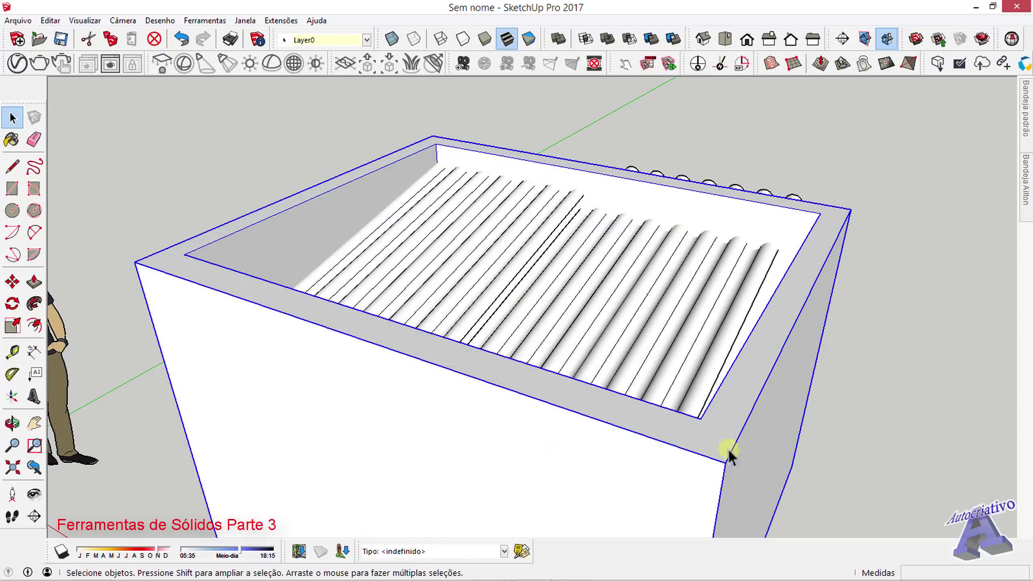
{"action": "left_click", "coordinate": [944, 393]}
{"action": "left_click", "coordinate": [793, 353]}
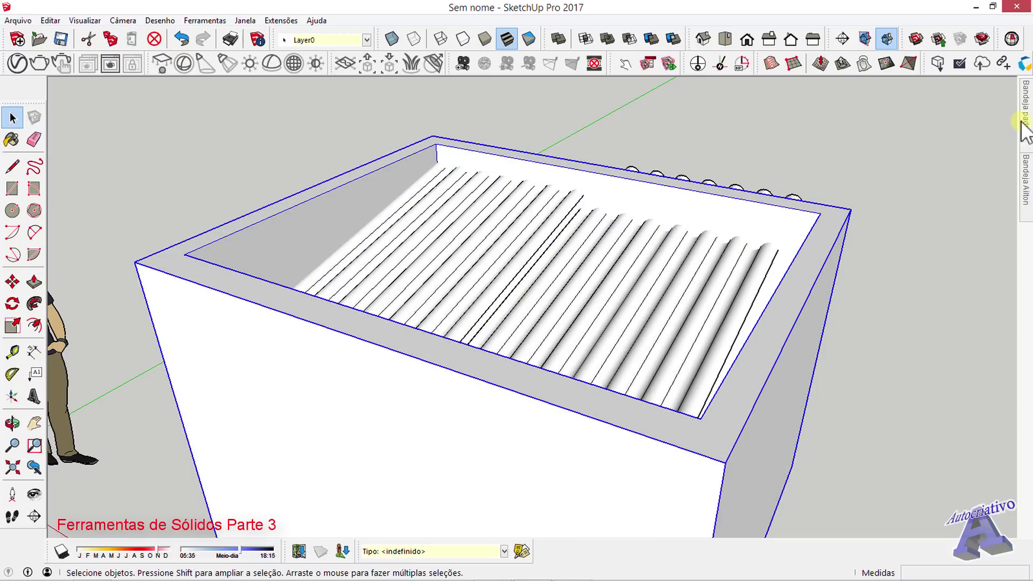
{"action": "mouse_move", "coordinate": [1025, 129]}
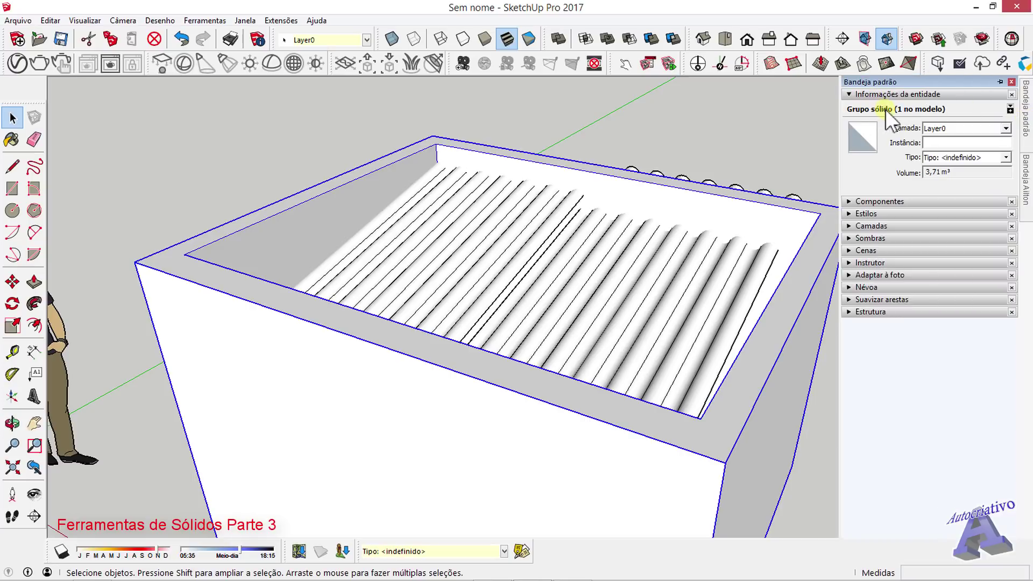
Step: Turn on X-ray display and Trim the upper corrugated sheet, using the wall group as the cutting solid
{"action": "middle_click_drag", "start_coordinate": [750, 214], "coordinate": [560, 247]}
{"action": "scroll", "coordinate": [561, 247], "scroll_direction": "up", "scroll_amount": 2}
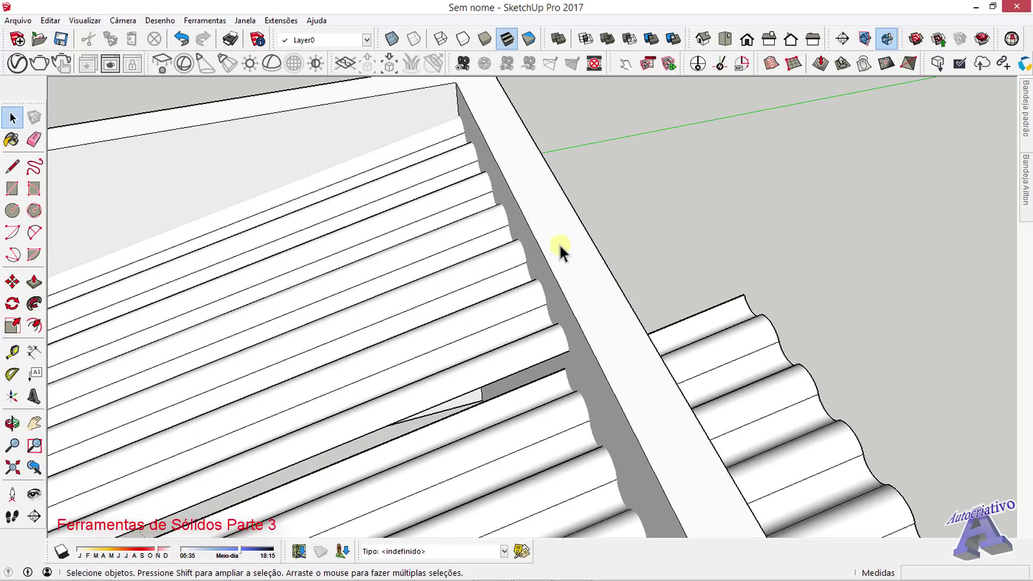
{"action": "left_click", "coordinate": [393, 39]}
{"action": "middle_click_drag", "start_coordinate": [535, 221], "coordinate": [453, 158]}
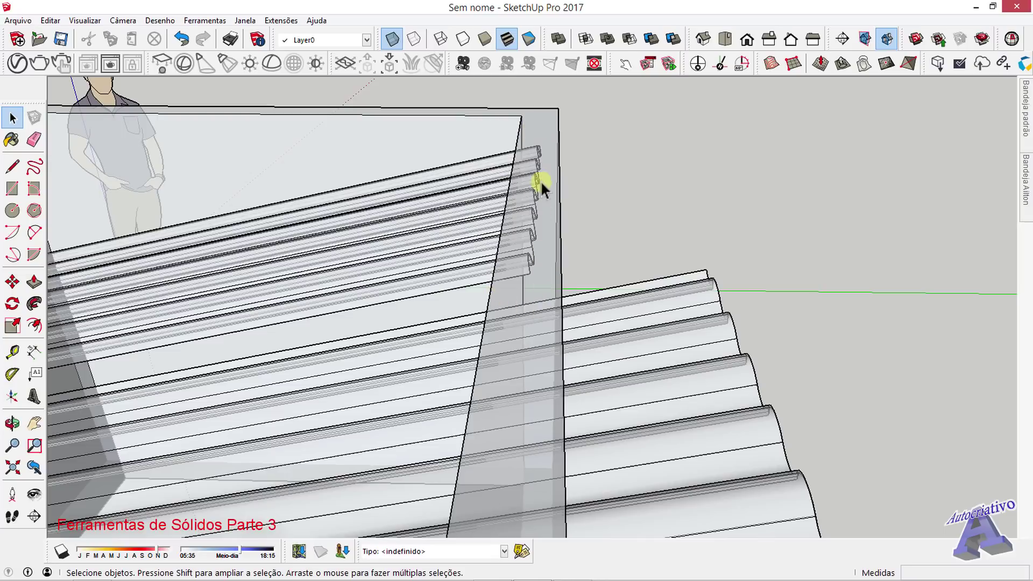
{"action": "middle_click_drag", "start_coordinate": [521, 244], "coordinate": [520, 165]}
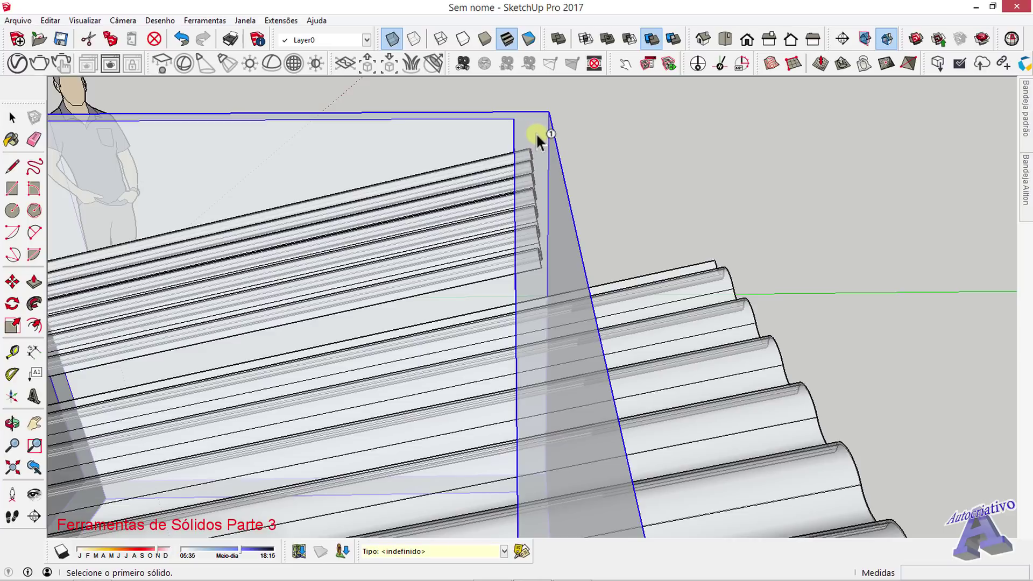
{"action": "left_click", "coordinate": [537, 135]}
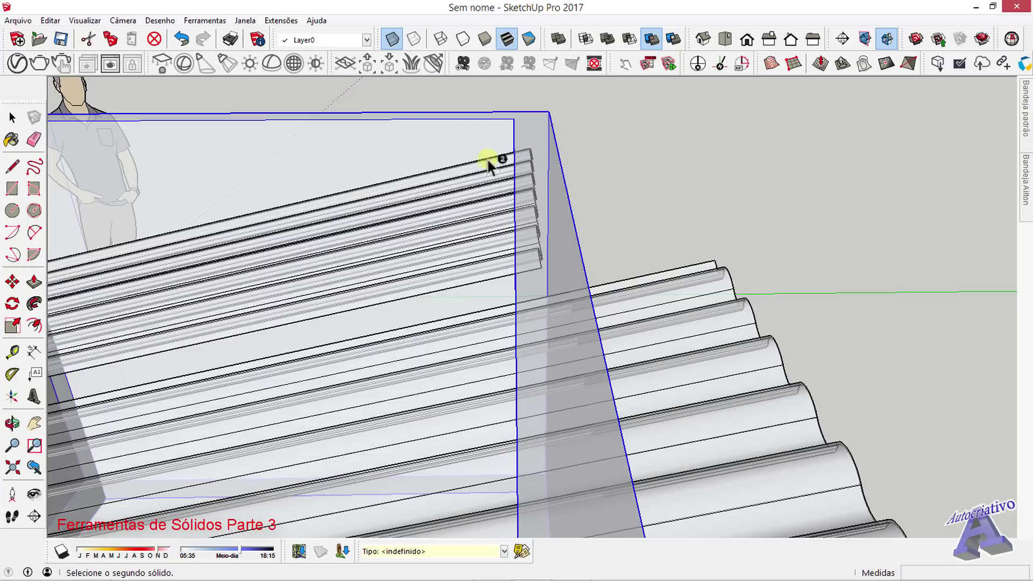
{"action": "left_click", "coordinate": [446, 204]}
{"action": "key", "text": "space"}
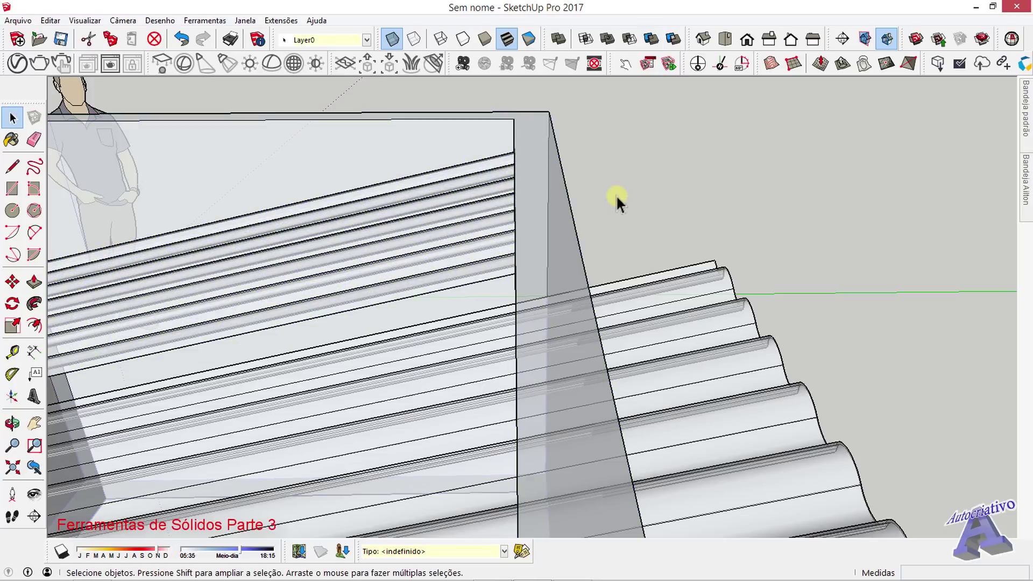
Step: Examine the trimmed end of the upper corrugated sheet against the wall and compare it with its untrimmed opposite end
{"action": "middle_click_drag", "start_coordinate": [615, 195], "coordinate": [399, 190]}
{"action": "scroll", "coordinate": [538, 245], "scroll_direction": "up", "scroll_amount": 6}
{"action": "scroll", "coordinate": [514, 269], "scroll_direction": "up", "scroll_amount": 2}
{"action": "scroll", "coordinate": [484, 267], "scroll_direction": "down", "scroll_amount": 3}
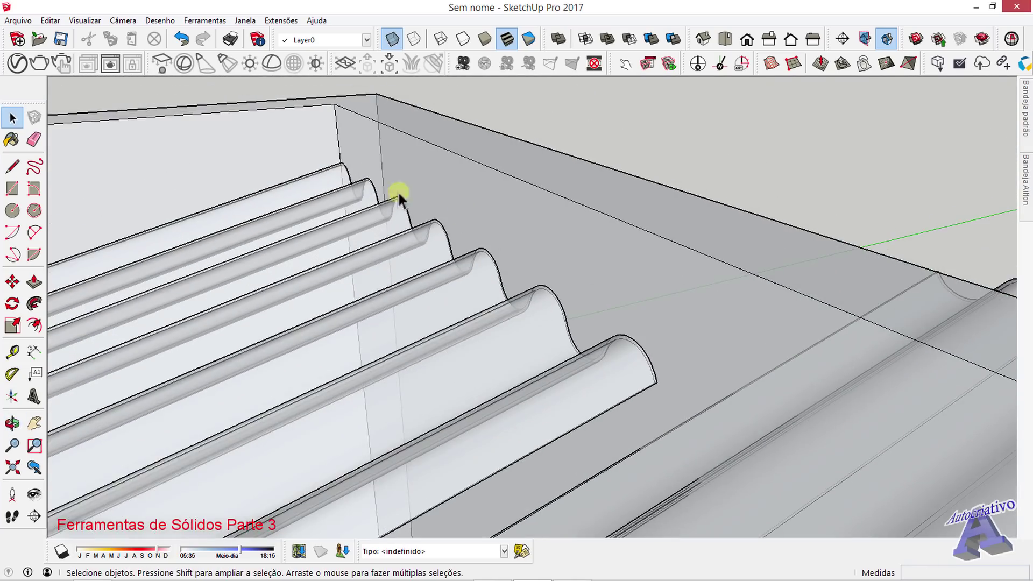
{"action": "scroll", "coordinate": [425, 205], "scroll_direction": "down", "scroll_amount": 5}
{"action": "middle_click_drag", "start_coordinate": [414, 289], "coordinate": [366, 282]}
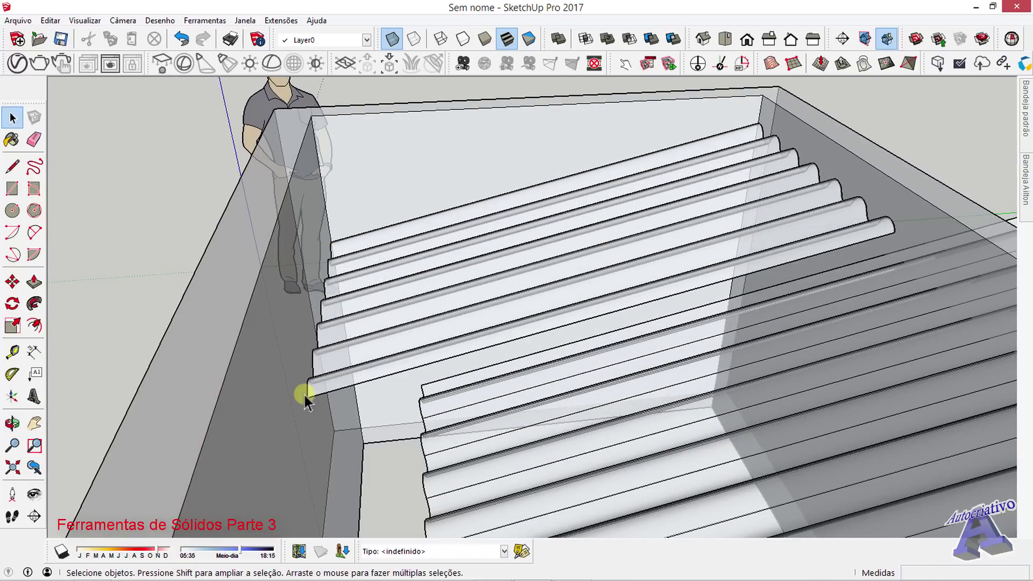
{"action": "middle_click_drag", "start_coordinate": [338, 325], "coordinate": [526, 272]}
{"action": "scroll", "coordinate": [526, 272], "scroll_direction": "up", "scroll_amount": 3}
{"action": "scroll", "coordinate": [558, 295], "scroll_direction": "down", "scroll_amount": 3}
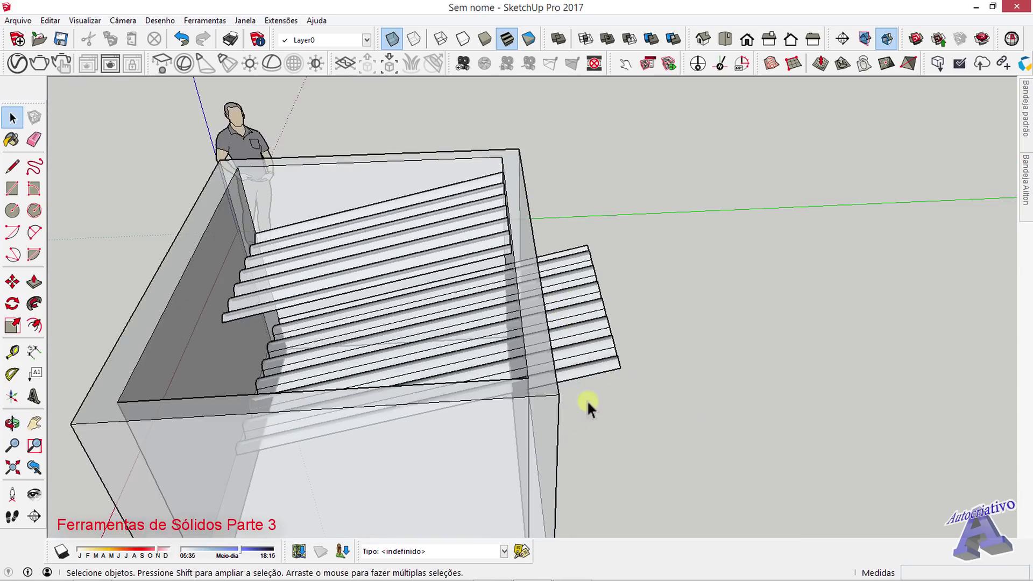
Step: Draw a rectangle about 0.24 by 0.17 m on the ground beside the wall, below the overhanging sheet
{"action": "middle_click_drag", "start_coordinate": [587, 399], "coordinate": [675, 398]}
{"action": "left_click_drag", "start_coordinate": [469, 316], "coordinate": [503, 390]}
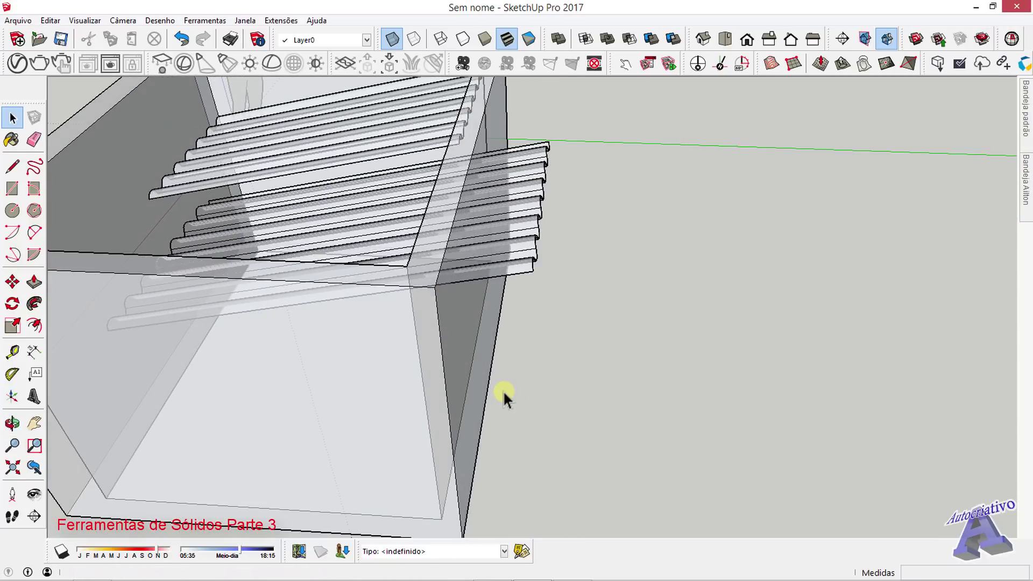
{"action": "key", "text": "r"}
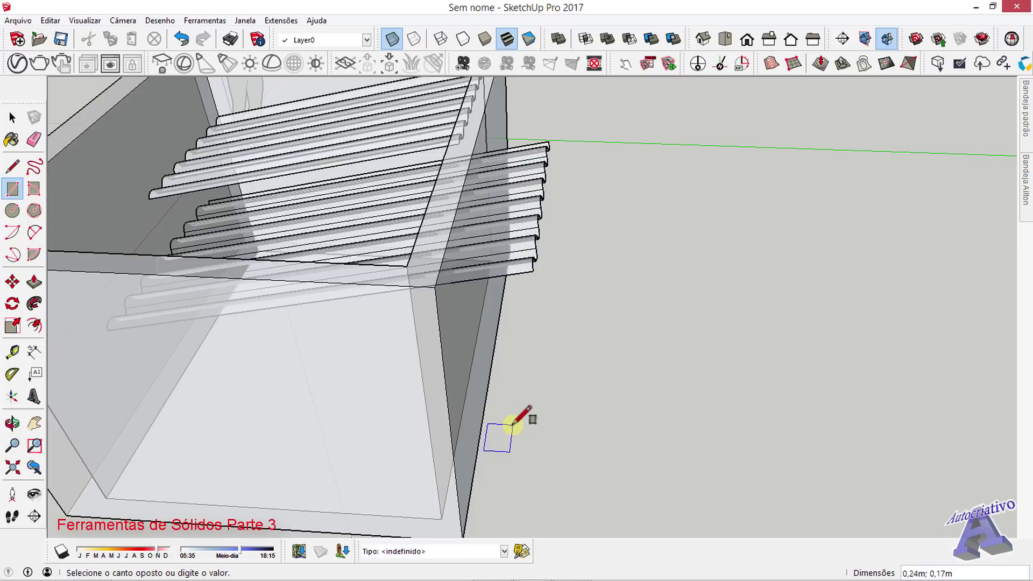
{"action": "key", "text": "space"}
Step: Push/Pull the small rectangle upward into a tall column that passes through the overhanging corrugated sheet
{"action": "left_click", "coordinate": [496, 441]}
{"action": "key", "text": "p"}
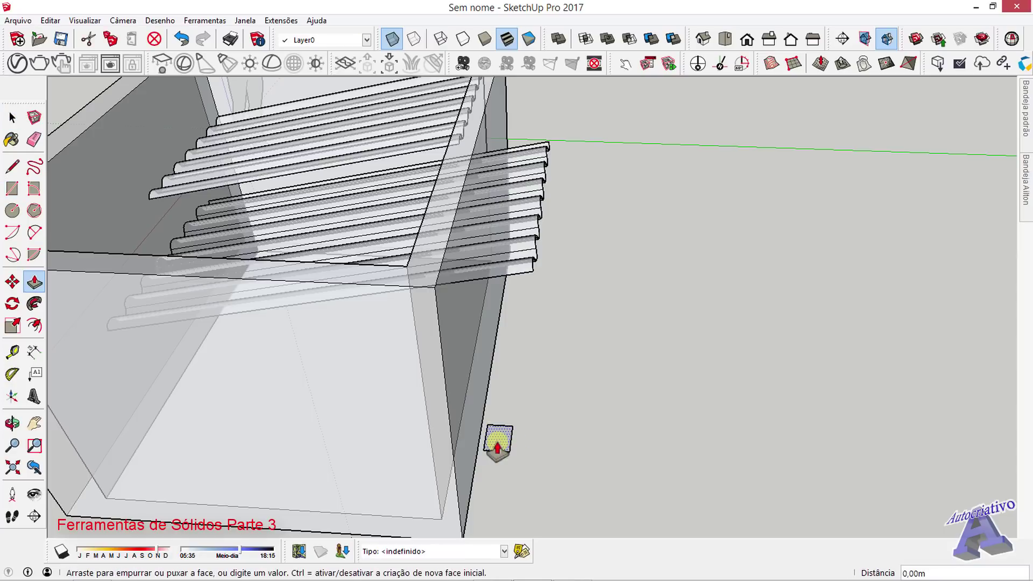
{"action": "left_click", "coordinate": [495, 437]}
{"action": "scroll", "coordinate": [519, 100], "scroll_direction": "down", "scroll_amount": 2}
{"action": "middle_click_drag", "start_coordinate": [518, 102], "coordinate": [489, 207]}
{"action": "left_click", "coordinate": [531, 151]}
{"action": "key", "text": "space"}
Step: Select the whole column geometry and make it a group
{"action": "left_click", "coordinate": [503, 190]}
{"action": "right_click", "coordinate": [503, 190]}
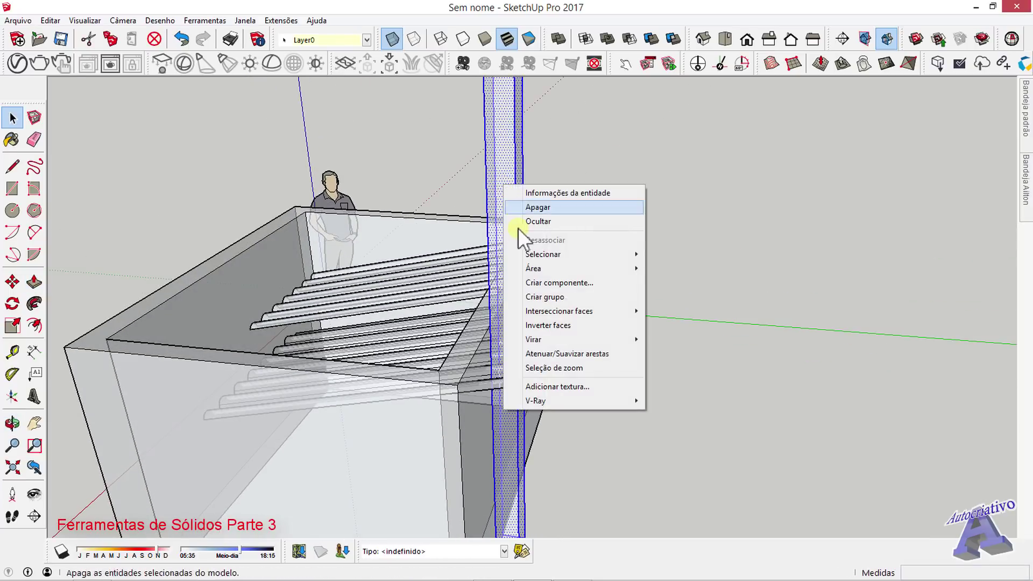
{"action": "left_click", "coordinate": [563, 298]}
{"action": "left_click", "coordinate": [619, 372]}
Step: Trim the lower, overhanging corrugated sheet with the wall group as the cutting solid
{"action": "middle_click_drag", "start_coordinate": [618, 372], "coordinate": [466, 233]}
{"action": "scroll", "coordinate": [584, 319], "scroll_direction": "up", "scroll_amount": 5}
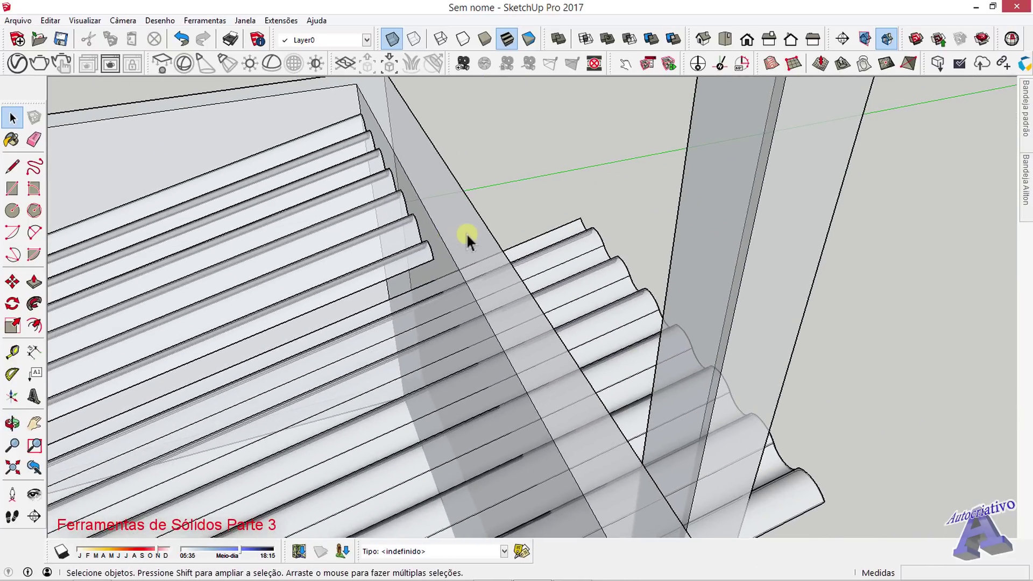
{"action": "left_click", "coordinate": [650, 57]}
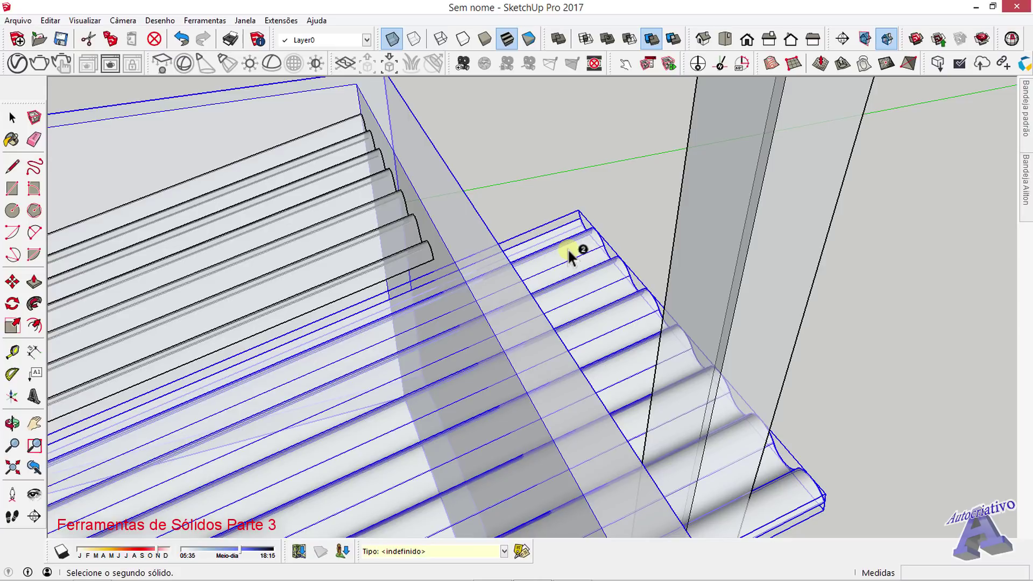
{"action": "left_click", "coordinate": [561, 262]}
{"action": "left_click", "coordinate": [526, 205]}
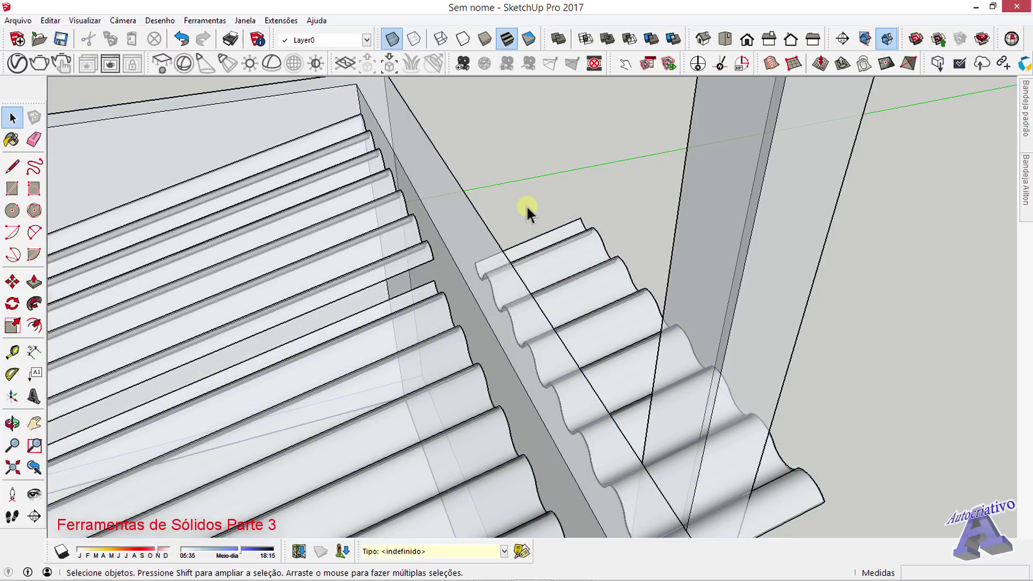
{"action": "middle_click_drag", "start_coordinate": [526, 205], "coordinate": [476, 199]}
{"action": "left_click", "coordinate": [521, 337]}
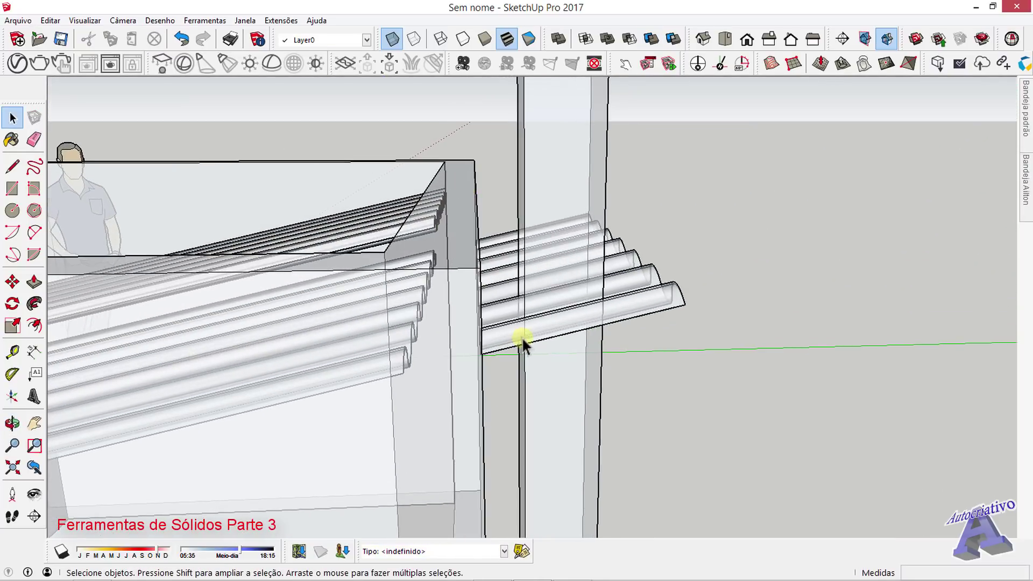
Step: Trim the overhanging corrugated sheet again, using the column as the cutting solid
{"action": "middle_click_drag", "start_coordinate": [405, 360], "coordinate": [510, 373]}
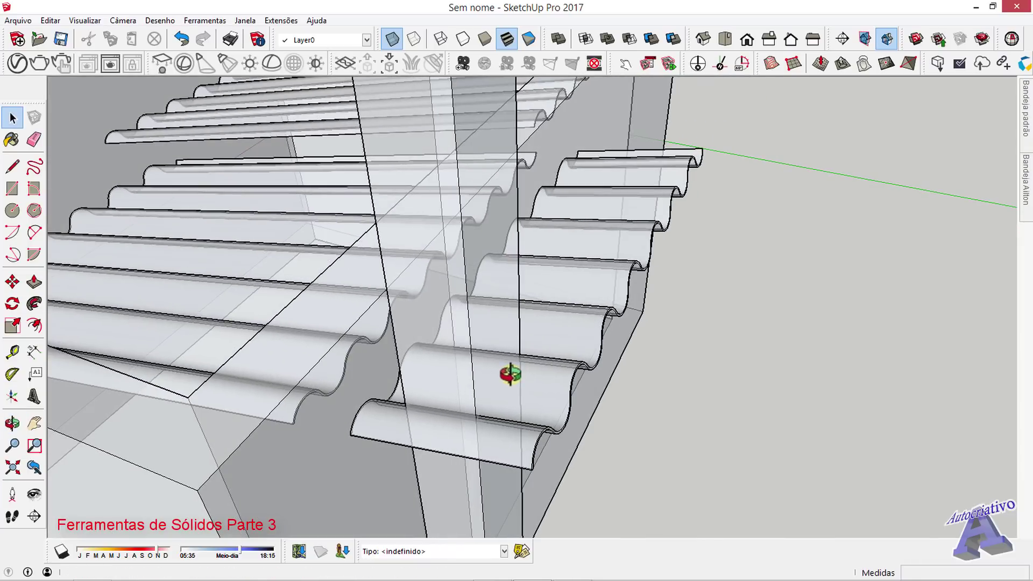
{"action": "left_click", "coordinate": [651, 39]}
{"action": "left_click", "coordinate": [479, 122]}
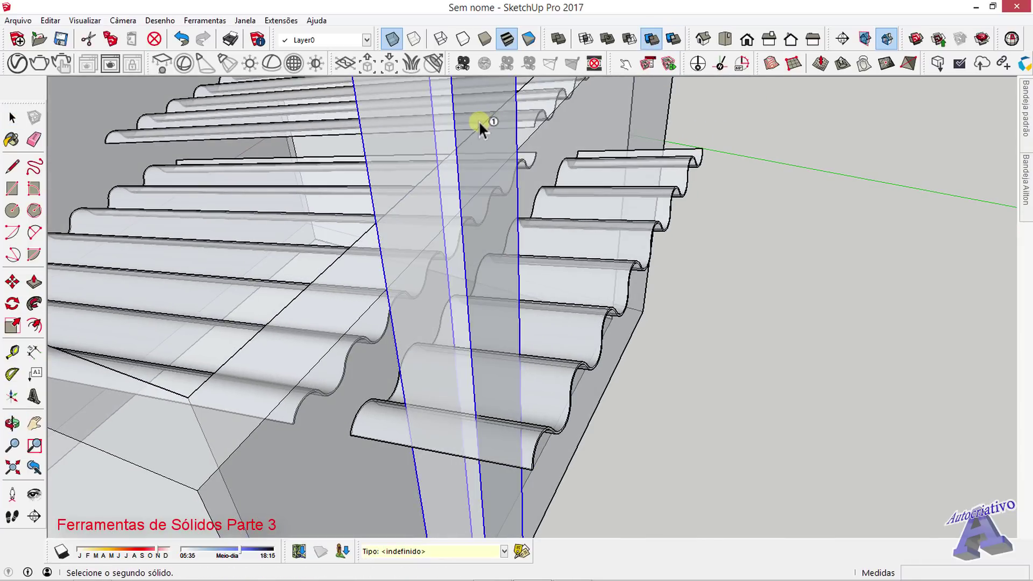
{"action": "left_click", "coordinate": [594, 310]}
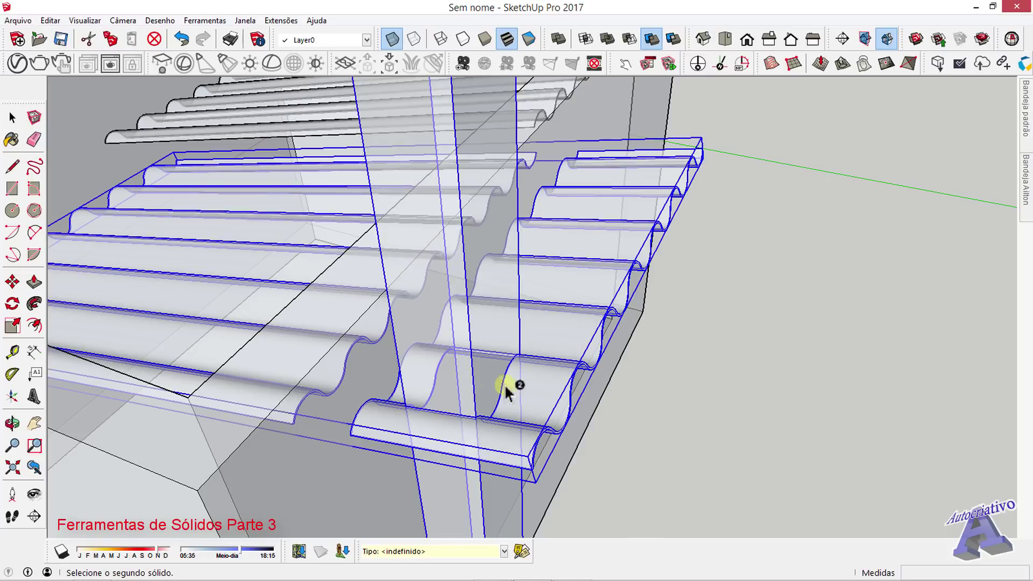
{"action": "key", "text": "space"}
{"action": "middle_click_drag", "start_coordinate": [722, 455], "coordinate": [679, 409]}
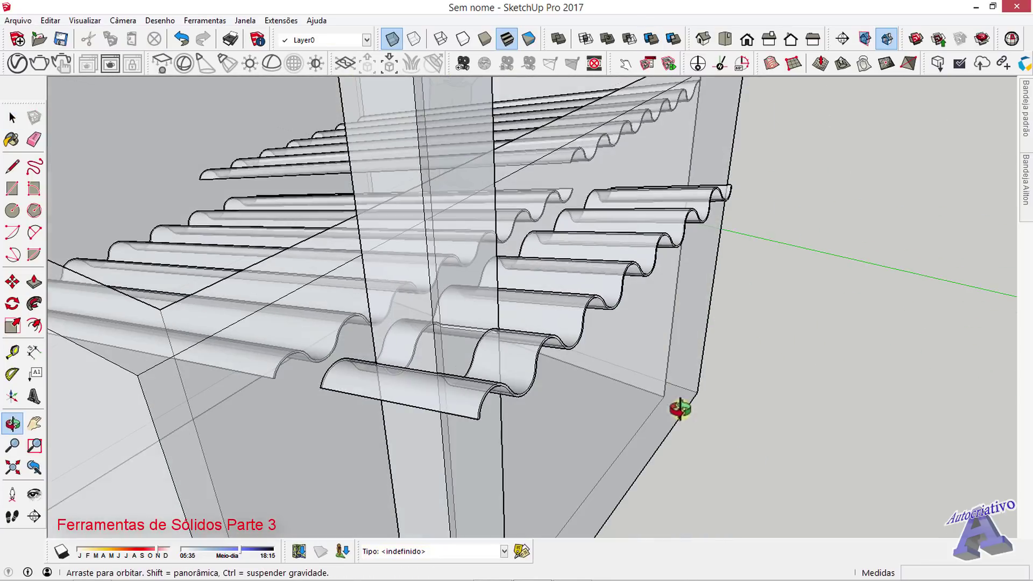
Step: Turn off X-ray display and delete the column group to expose the notch in the overhanging sheet
{"action": "left_click", "coordinate": [392, 39]}
{"action": "mouse_move", "coordinate": [742, 398]}
{"action": "middle_mouse_down"}
{"action": "mouse_move", "coordinate": [834, 439]}
{"action": "mouse_move", "coordinate": [796, 461]}
{"action": "mouse_move", "coordinate": [655, 335]}
{"action": "mouse_move", "coordinate": [506, 247]}
{"action": "mouse_move", "coordinate": [500, 304]}
{"action": "mouse_move", "coordinate": [383, 276]}
{"action": "mouse_move", "coordinate": [475, 272]}
{"action": "mouse_move", "coordinate": [460, 233]}
{"action": "mouse_move", "coordinate": [535, 454]}
{"action": "mouse_move", "coordinate": [381, 503]}
{"action": "mouse_move", "coordinate": [450, 276]}
{"action": "mouse_move", "coordinate": [535, 272]}
{"action": "mouse_move", "coordinate": [314, 162]}
{"action": "mouse_move", "coordinate": [491, 120]}
{"action": "mouse_move", "coordinate": [772, 136]}
{"action": "mouse_move", "coordinate": [537, 270]}
{"action": "mouse_move", "coordinate": [742, 161]}
{"action": "mouse_move", "coordinate": [602, 242]}
{"action": "mouse_move", "coordinate": [323, 249]}
{"action": "mouse_move", "coordinate": [461, 265]}
{"action": "mouse_move", "coordinate": [327, 251]}
{"action": "mouse_move", "coordinate": [438, 312]}
{"action": "mouse_move", "coordinate": [644, 215]}
{"action": "mouse_move", "coordinate": [377, 260]}
{"action": "mouse_move", "coordinate": [408, 276]}
{"action": "mouse_move", "coordinate": [427, 265]}
{"action": "mouse_move", "coordinate": [369, 270]}
{"action": "mouse_move", "coordinate": [424, 284]}
{"action": "mouse_move", "coordinate": [248, 290]}
{"action": "mouse_move", "coordinate": [516, 325]}
{"action": "mouse_move", "coordinate": [414, 293]}
{"action": "middle_mouse_up"}
{"action": "left_click", "coordinate": [460, 234]}
{"action": "key", "text": "Delete"}
{"action": "key", "text": "space"}
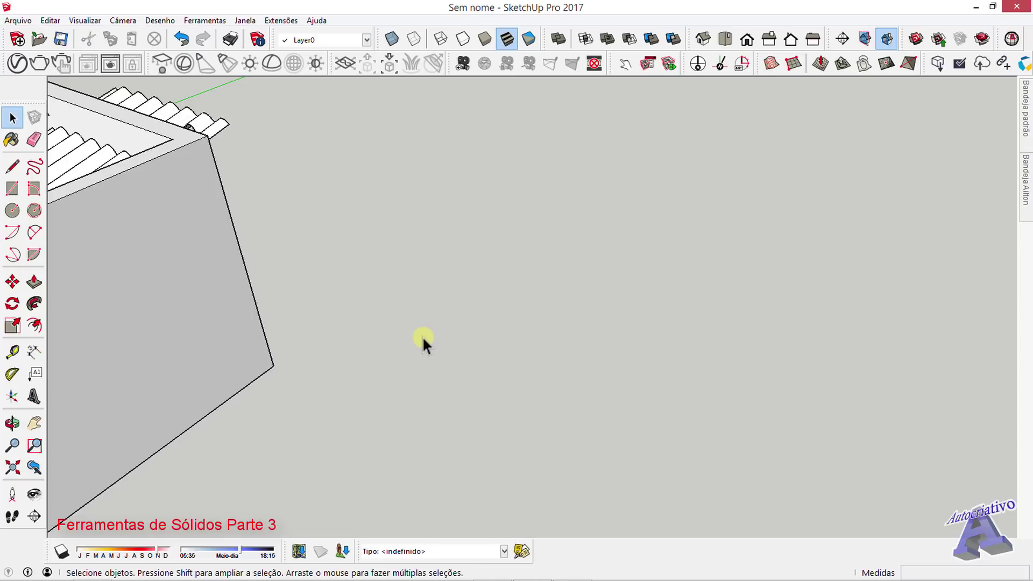
Step: Draw a small circle of about 0.02 m radius on the ground in the open area beside the walls
{"action": "key", "text": "r"}
{"action": "key", "text": "c"}
{"action": "scroll", "coordinate": [421, 358], "scroll_direction": "up", "scroll_amount": 3}
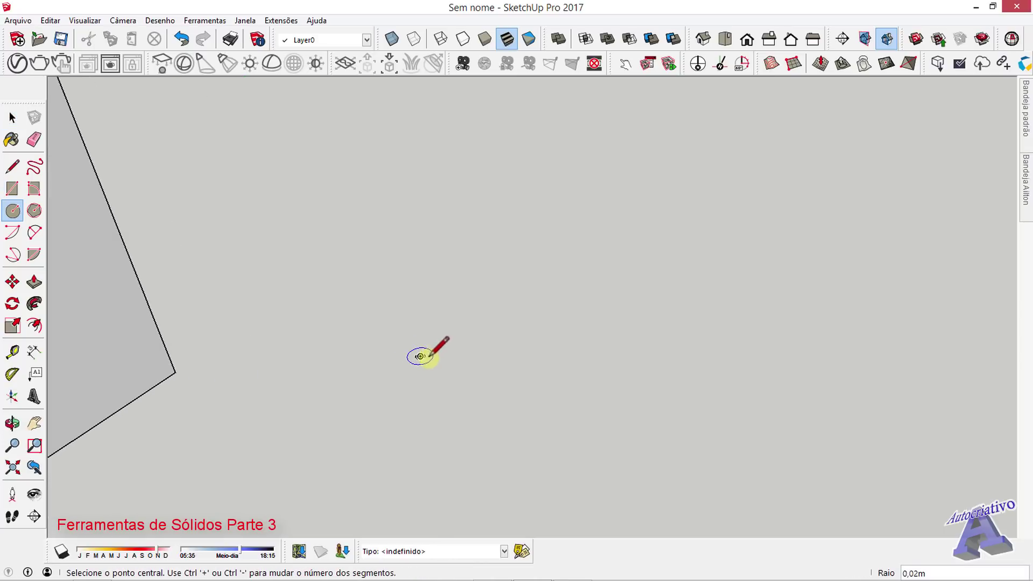
{"action": "key", "text": "space"}
Step: Push/Pull the small circle upward 3 m into a thin vertical cylinder
{"action": "scroll", "coordinate": [410, 356], "scroll_direction": "up", "scroll_amount": 2}
{"action": "key", "text": "p"}
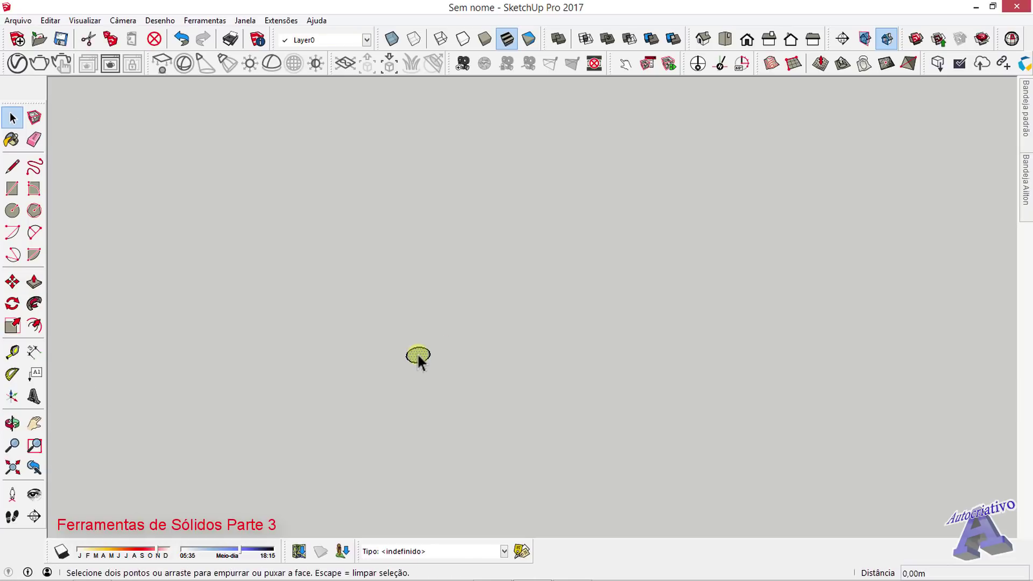
{"action": "left_click_drag", "start_coordinate": [418, 356], "coordinate": [427, 180]}
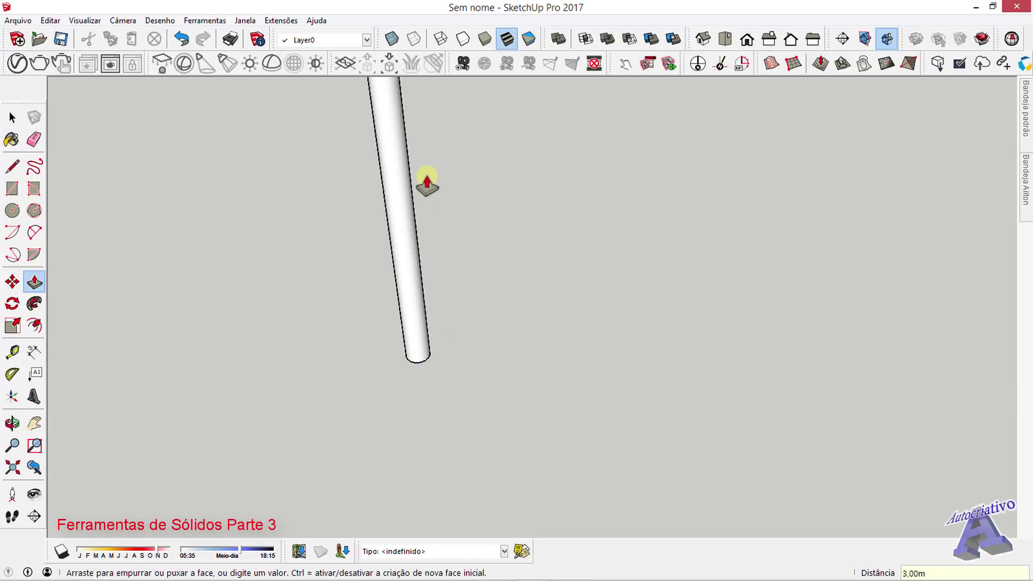
{"action": "key", "text": "space"}
{"action": "scroll", "coordinate": [436, 177], "scroll_direction": "down", "scroll_amount": 3}
Step: Select all of the thin cylinder's geometry and make it a group
{"action": "middle_click_drag", "start_coordinate": [437, 186], "coordinate": [482, 325]}
{"action": "triple_click", "coordinate": [472, 311]}
{"action": "right_click", "coordinate": [472, 311]}
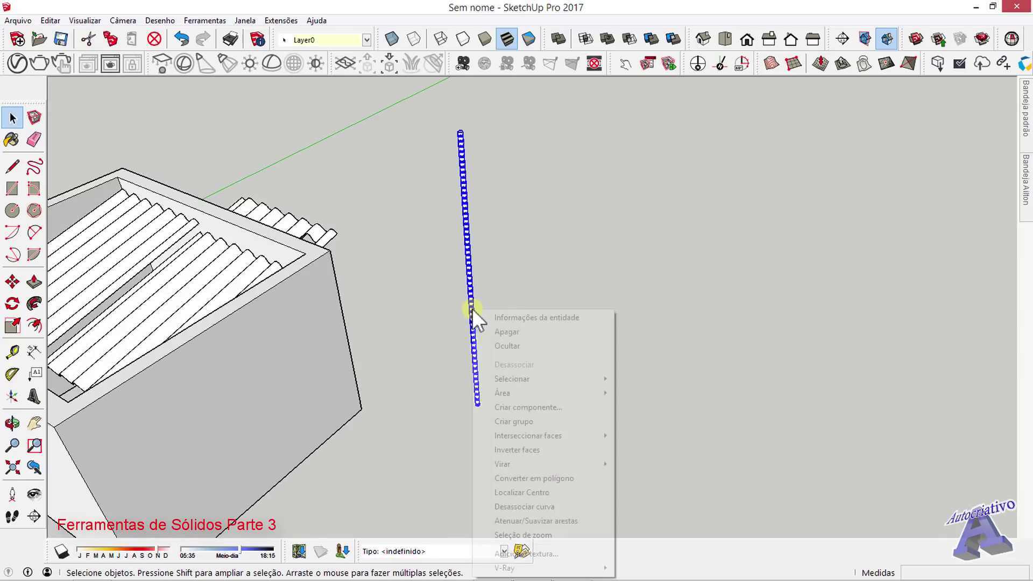
{"action": "left_click", "coordinate": [525, 420]}
{"action": "scroll", "coordinate": [476, 425], "scroll_direction": "up", "scroll_amount": 5}
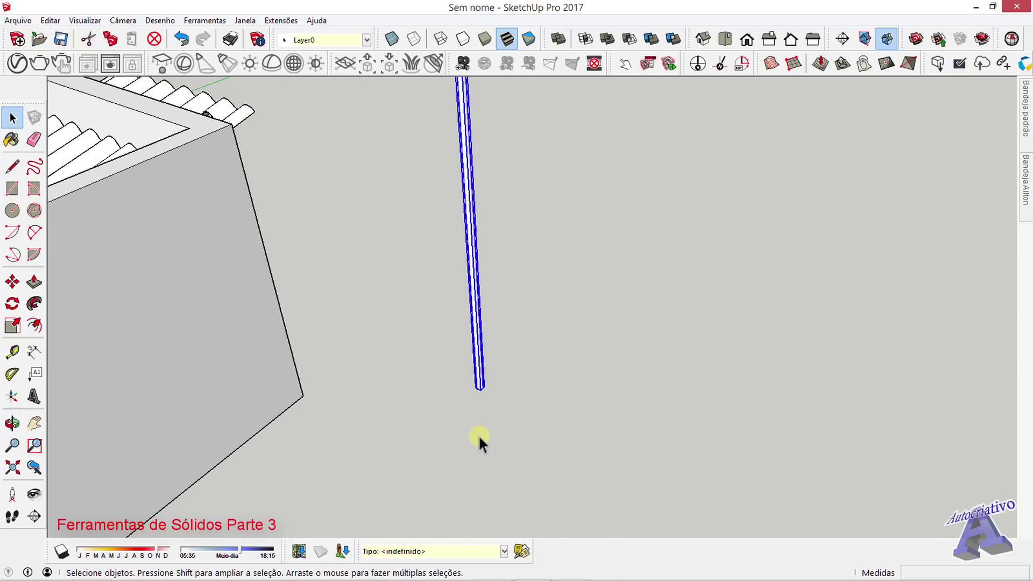
Step: Copy the thin cylinder about 0.21 m to one side and array it into a straight row of eleven cylinders
{"action": "key", "text": "m"}
{"action": "scroll", "coordinate": [474, 311], "scroll_direction": "up", "scroll_amount": 2}
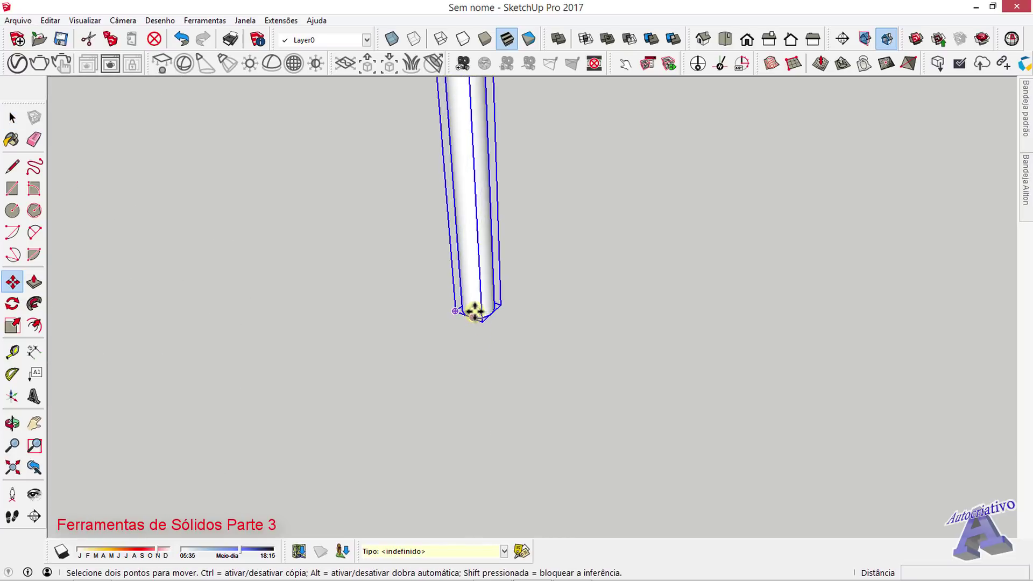
{"action": "key", "text": "ctrl"}
{"action": "left_click", "coordinate": [471, 318]}
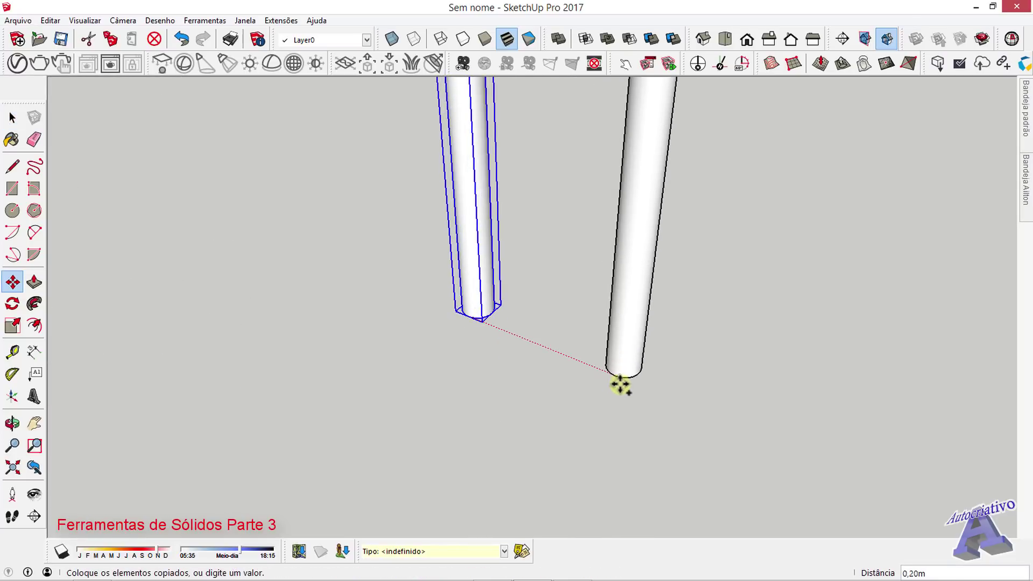
{"action": "left_click", "coordinate": [624, 385]}
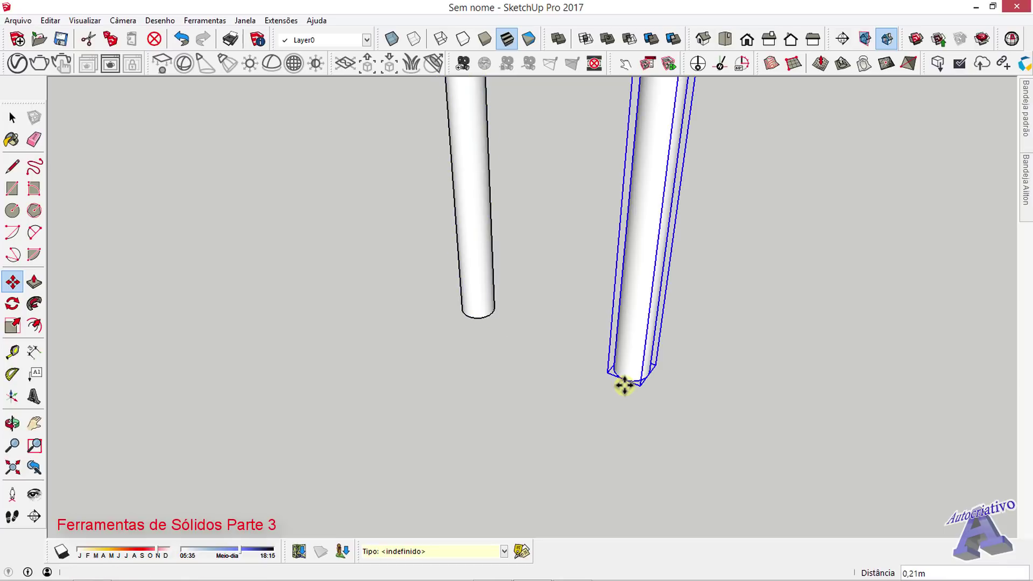
{"action": "key", "text": "Return"}
{"action": "key", "text": "space"}
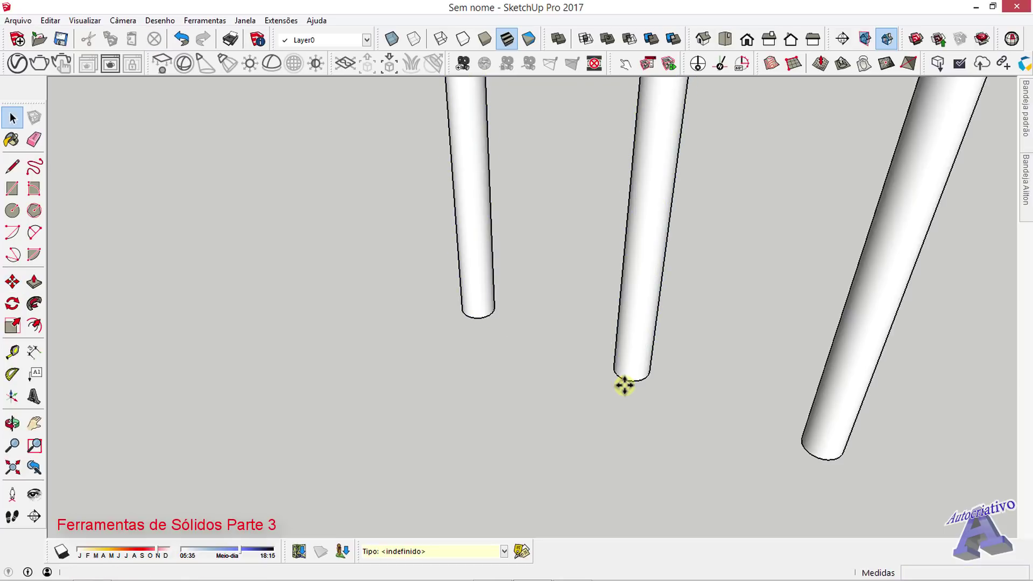
Step: Examine the row of thin cylinders beside the walls from several angles
{"action": "middle_click_drag", "start_coordinate": [644, 383], "coordinate": [856, 366]}
{"action": "mouse_move", "coordinate": [828, 313]}
{"action": "middle_mouse_down"}
{"action": "mouse_move", "coordinate": [572, 369]}
{"action": "mouse_move", "coordinate": [657, 318]}
{"action": "mouse_move", "coordinate": [383, 386]}
{"action": "mouse_move", "coordinate": [521, 353]}
{"action": "mouse_move", "coordinate": [655, 346]}
{"action": "mouse_move", "coordinate": [742, 361]}
{"action": "middle_mouse_up"}
{"action": "scroll", "coordinate": [697, 293], "scroll_direction": "up", "scroll_amount": 10}
{"action": "scroll", "coordinate": [741, 365], "scroll_direction": "down", "scroll_amount": 10}
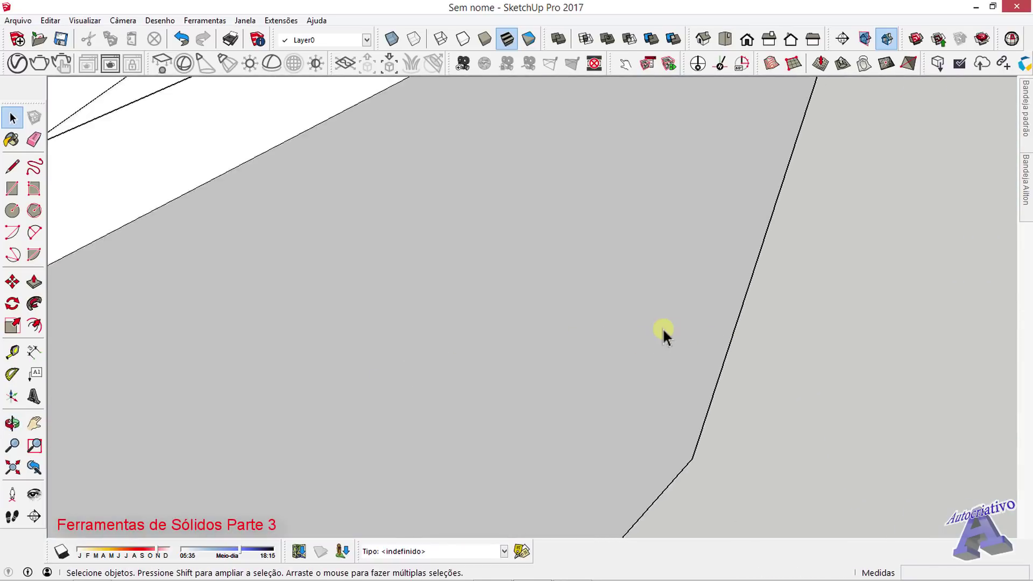
{"action": "middle_click_drag", "start_coordinate": [688, 339], "coordinate": [678, 253]}
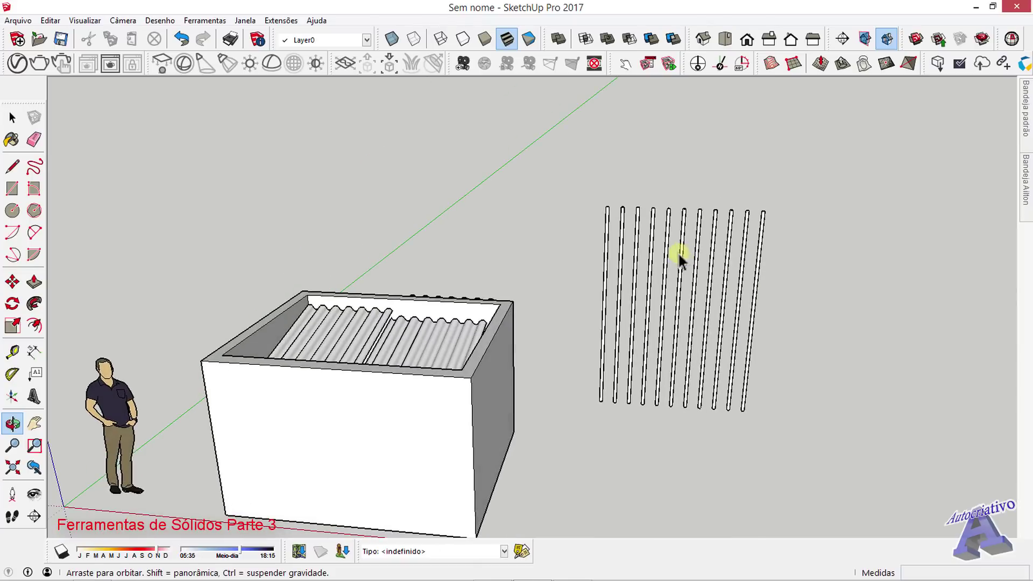
{"action": "scroll", "coordinate": [618, 267], "scroll_direction": "up", "scroll_amount": 5}
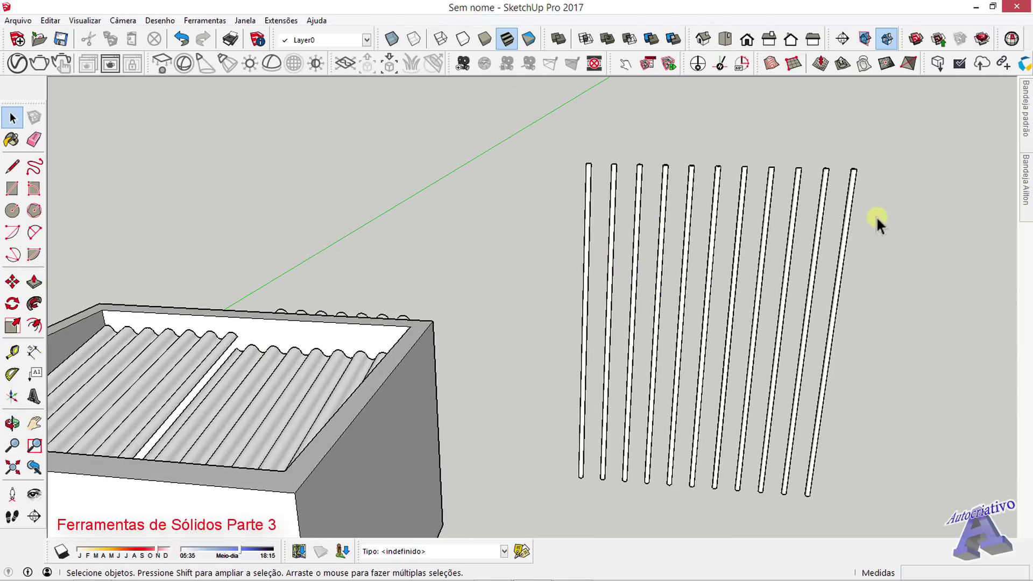
{"action": "middle_click_drag", "start_coordinate": [792, 206], "coordinate": [365, 261]}
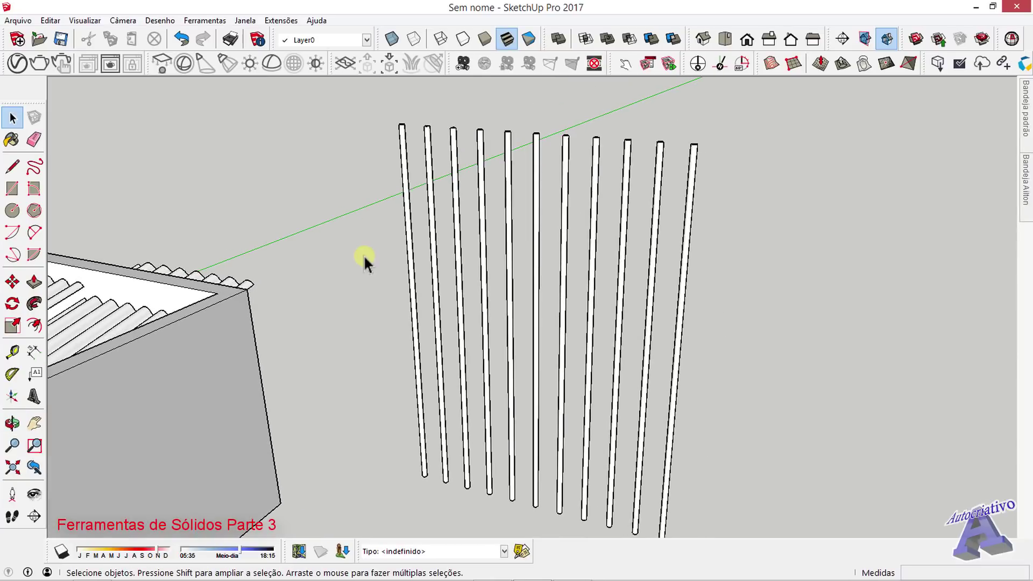
Step: Draw an upright rectangle of about 2.22 m by 1.01 m in front of the cylinder row with the Rotated Rectangle tool
{"action": "left_click", "coordinate": [36, 187]}
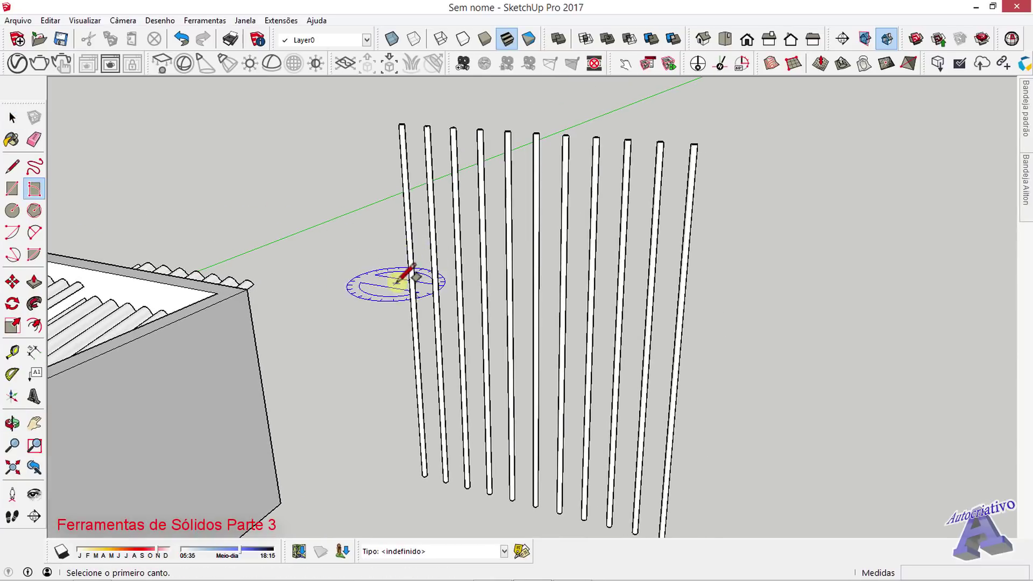
{"action": "middle_click_drag", "start_coordinate": [385, 299], "coordinate": [272, 197]}
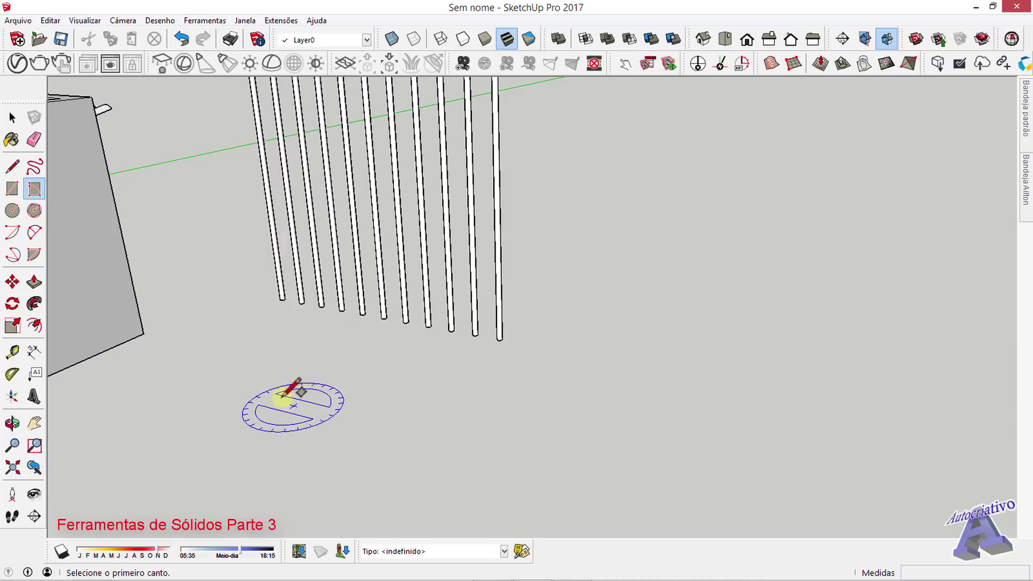
{"action": "middle_click_drag", "start_coordinate": [466, 450], "coordinate": [533, 404]}
{"action": "left_click", "coordinate": [305, 339]}
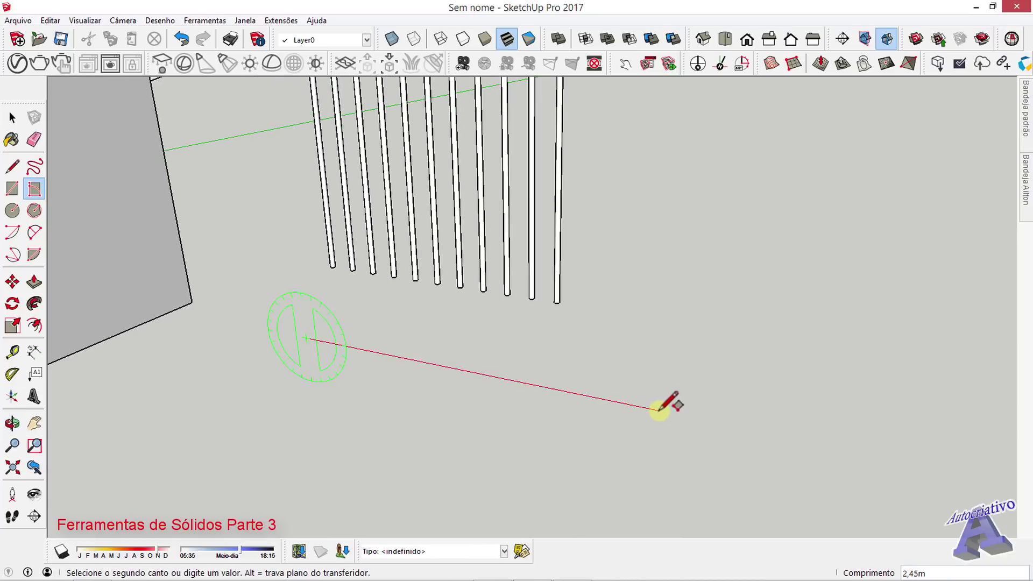
{"action": "middle_click_drag", "start_coordinate": [658, 408], "coordinate": [598, 470]}
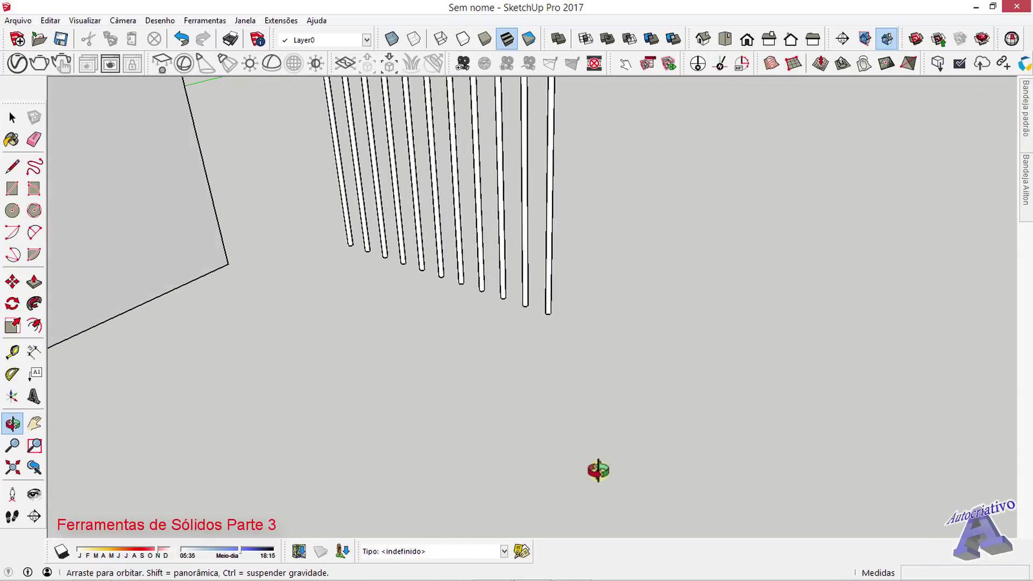
{"action": "left_click", "coordinate": [560, 456]}
{"action": "left_click", "coordinate": [562, 307]}
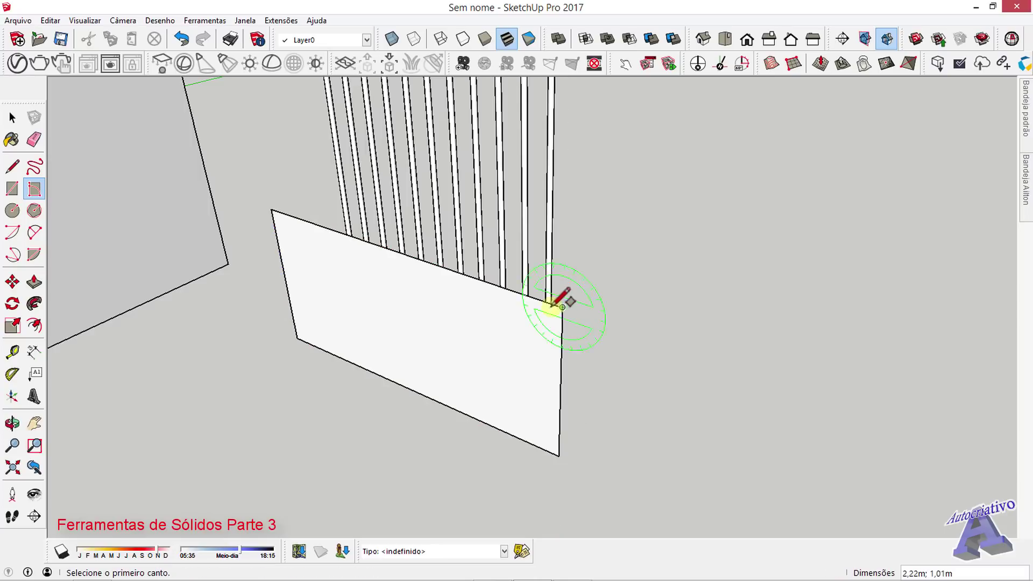
{"action": "middle_click_drag", "start_coordinate": [562, 307], "coordinate": [421, 301]}
{"action": "key", "text": "space"}
Step: Draw a two-point arc with a bulge of about 0.34 m between the two lower corners of the rectangle
{"action": "scroll", "coordinate": [422, 301], "scroll_direction": "up", "scroll_amount": 1}
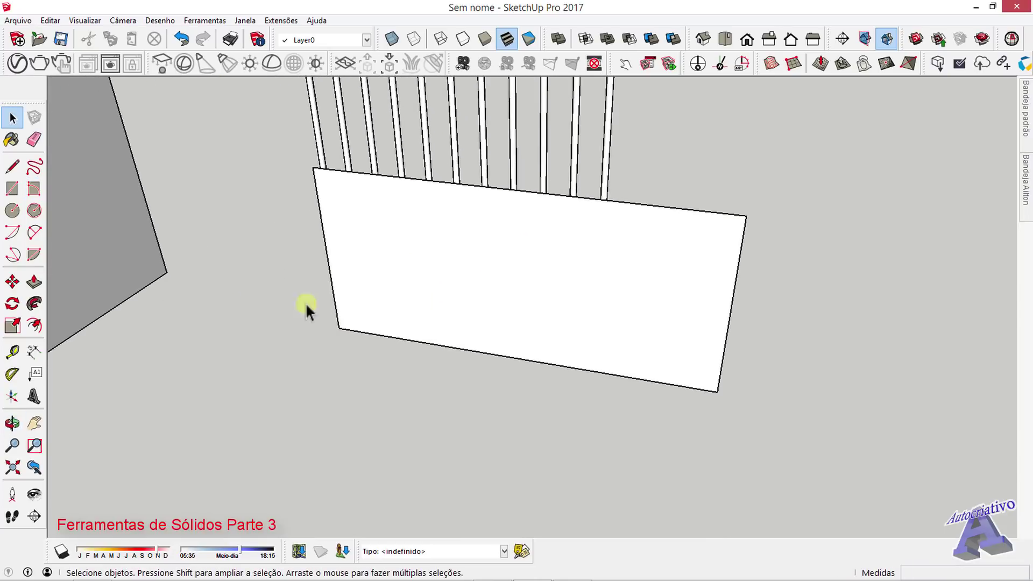
{"action": "left_click", "coordinate": [36, 233]}
{"action": "left_click", "coordinate": [339, 328]}
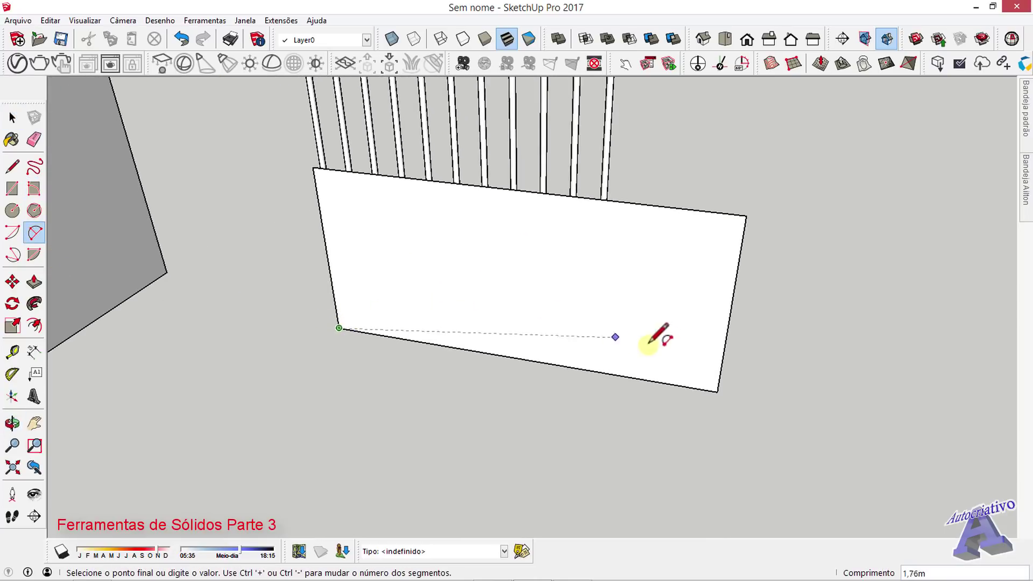
{"action": "left_click", "coordinate": [717, 392]}
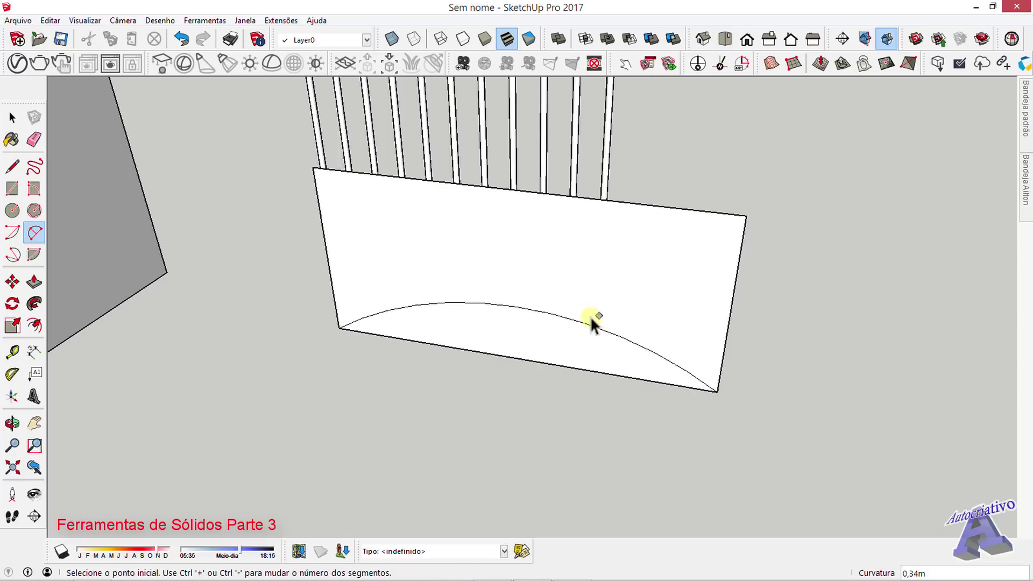
{"action": "left_click", "coordinate": [591, 318]}
{"action": "key", "text": "space"}
Step: Delete the face above the arc and erase the rectangle's side and upper edges, leaving only the arc segment
{"action": "mouse_move", "coordinate": [605, 312]}
{"action": "middle_mouse_down"}
{"action": "mouse_move", "coordinate": [618, 289]}
{"action": "mouse_move", "coordinate": [586, 286]}
{"action": "mouse_move", "coordinate": [602, 297]}
{"action": "middle_mouse_up"}
{"action": "left_click", "coordinate": [586, 287]}
{"action": "key", "text": "Delete"}
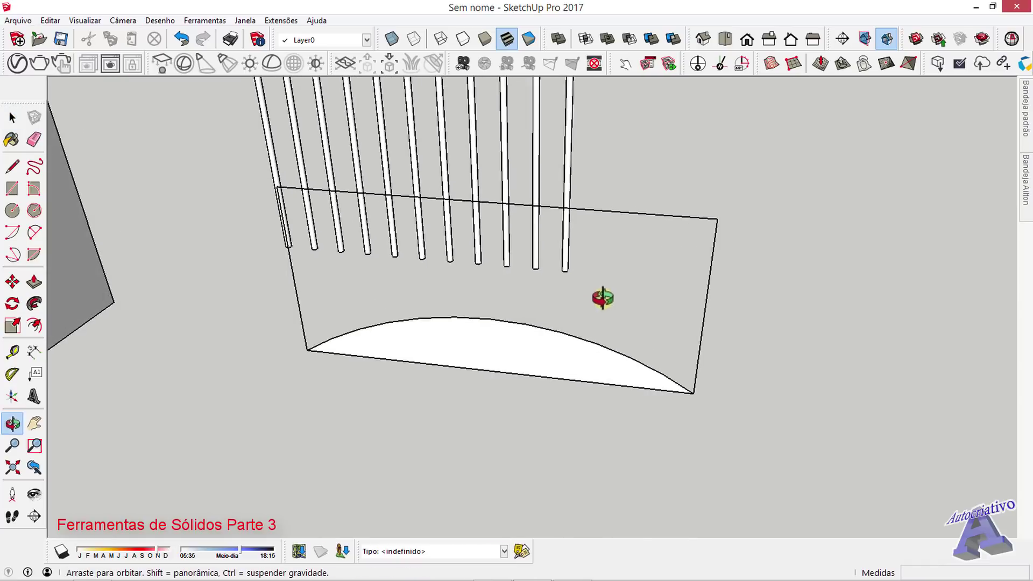
{"action": "key", "text": "e"}
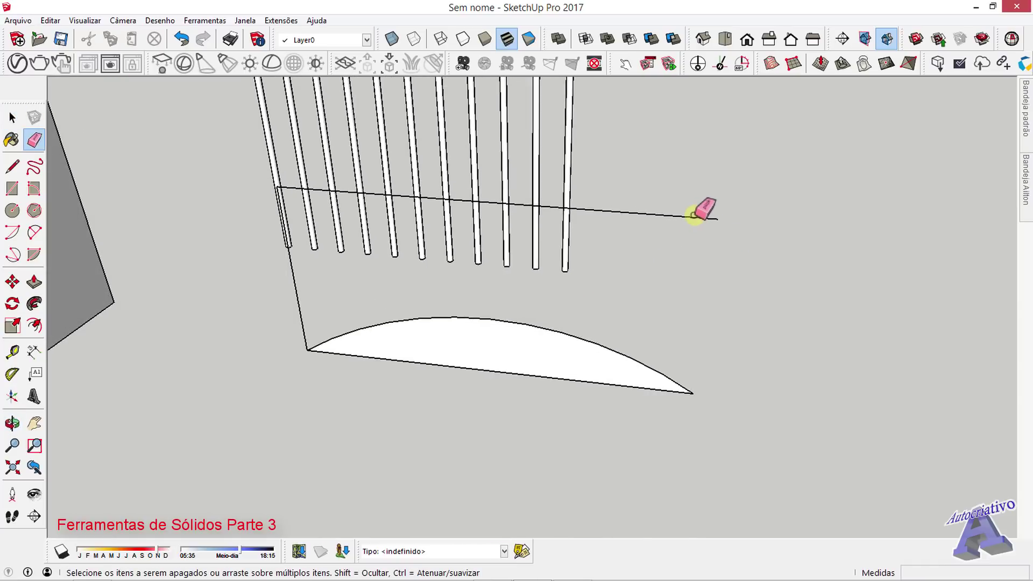
{"action": "left_click", "coordinate": [297, 295]}
{"action": "key", "text": "space"}
Step: Push/Pull the arc segment face forward to give it thickness
{"action": "left_click", "coordinate": [489, 347]}
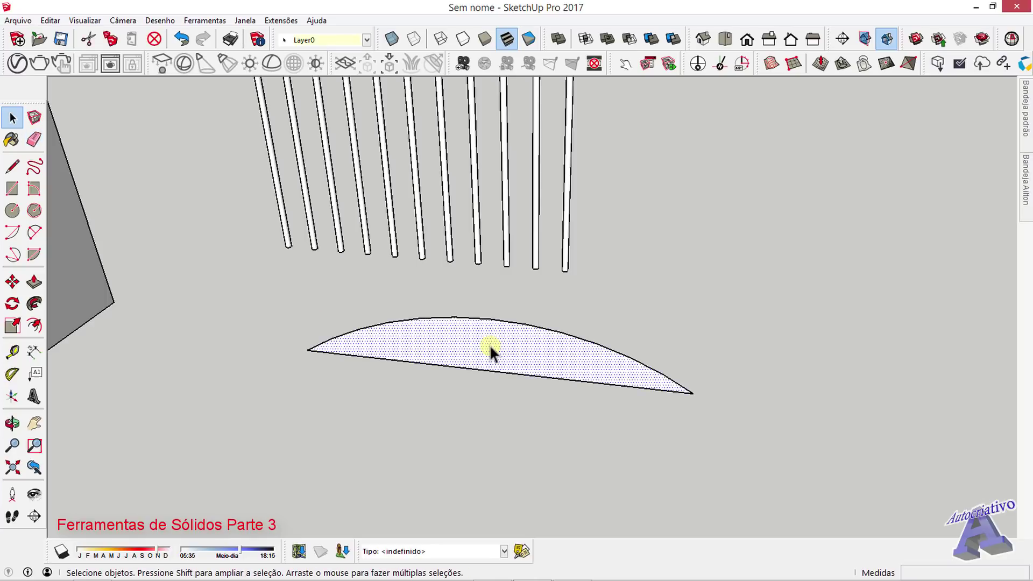
{"action": "key", "text": "p"}
{"action": "left_click_drag", "start_coordinate": [491, 352], "coordinate": [481, 381]}
{"action": "left_click", "coordinate": [481, 381]}
{"action": "key", "text": "space"}
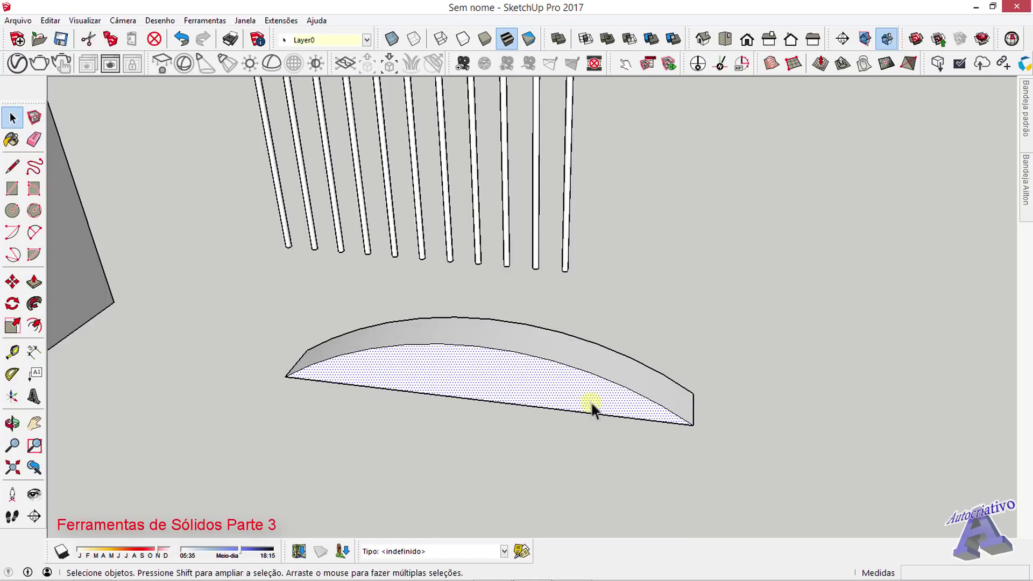
Step: Select all of the arched solid's geometry and make it a group
{"action": "middle_click_drag", "start_coordinate": [590, 401], "coordinate": [487, 364]}
{"action": "triple_click", "coordinate": [487, 365]}
{"action": "right_click", "coordinate": [487, 365]}
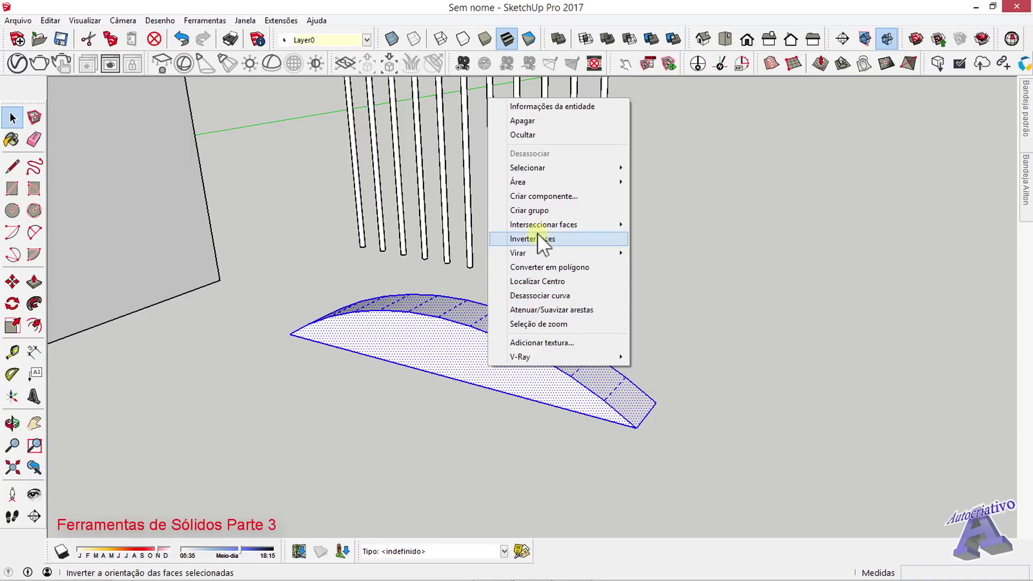
{"action": "left_click", "coordinate": [540, 210]}
{"action": "left_click", "coordinate": [593, 448]}
Step: Move the arched group about 3.43 m so it sits on the tops of the cylinder row
{"action": "left_click", "coordinate": [632, 404]}
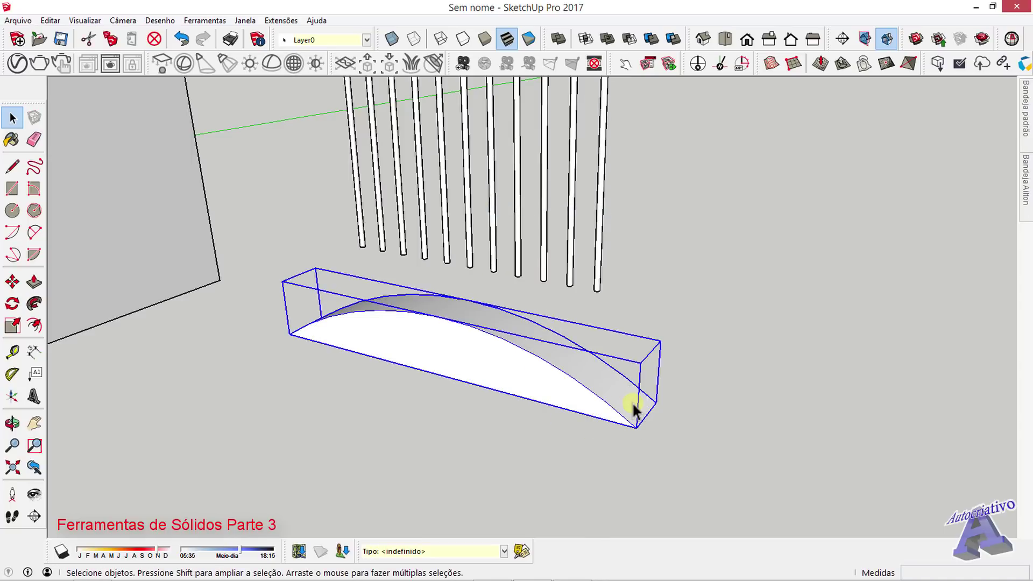
{"action": "key", "text": "m"}
{"action": "left_click", "coordinate": [650, 412]}
{"action": "middle_click_drag", "start_coordinate": [641, 281], "coordinate": [552, 348]}
{"action": "left_click", "coordinate": [549, 286]}
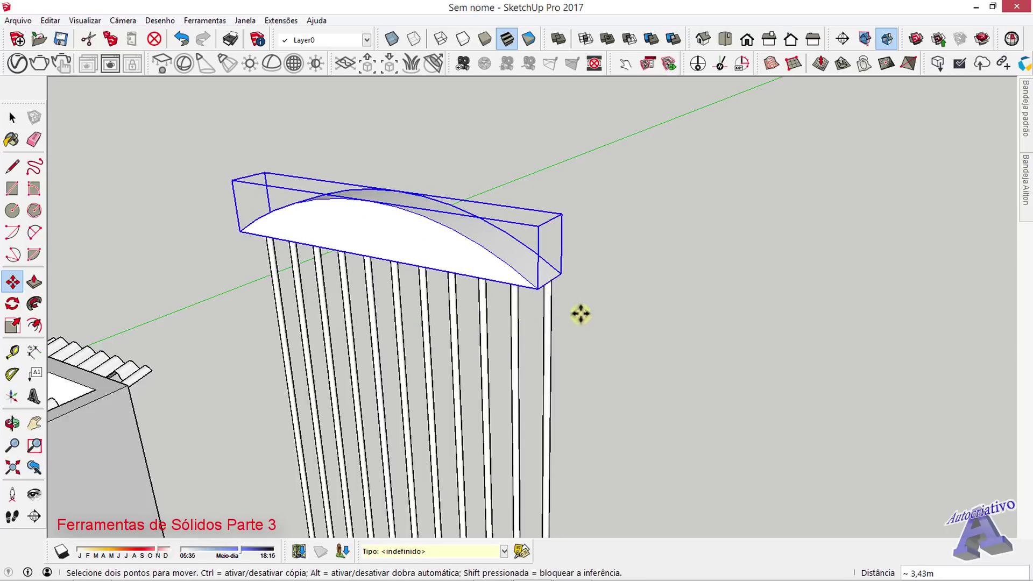
{"action": "key", "text": "space"}
Step: Flip the arched group along its blue axis so the curve faces down toward the cylinders
{"action": "middle_click_drag", "start_coordinate": [581, 312], "coordinate": [506, 302]}
{"action": "right_click", "coordinate": [518, 222]}
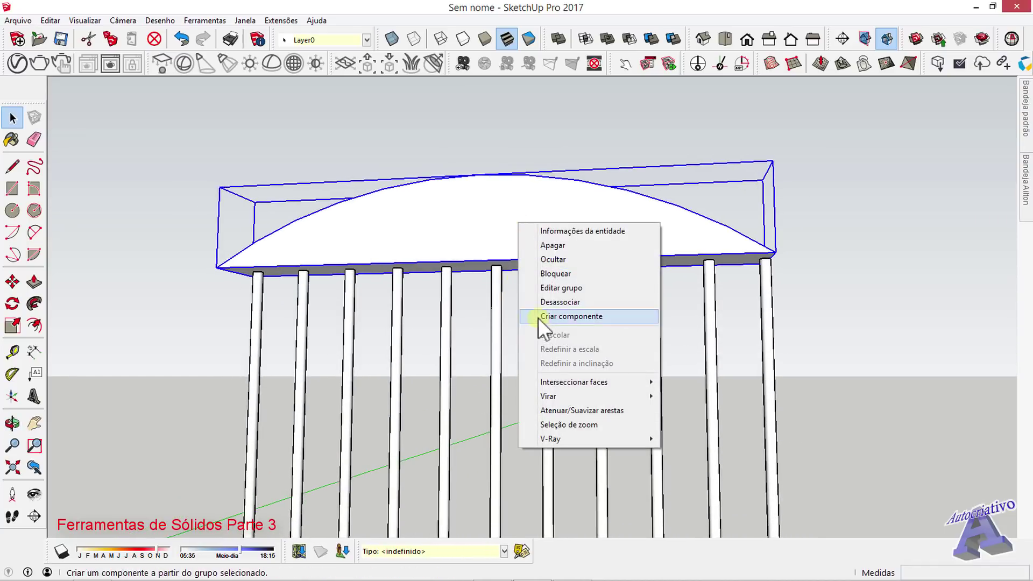
{"action": "mouse_move", "coordinate": [591, 398]}
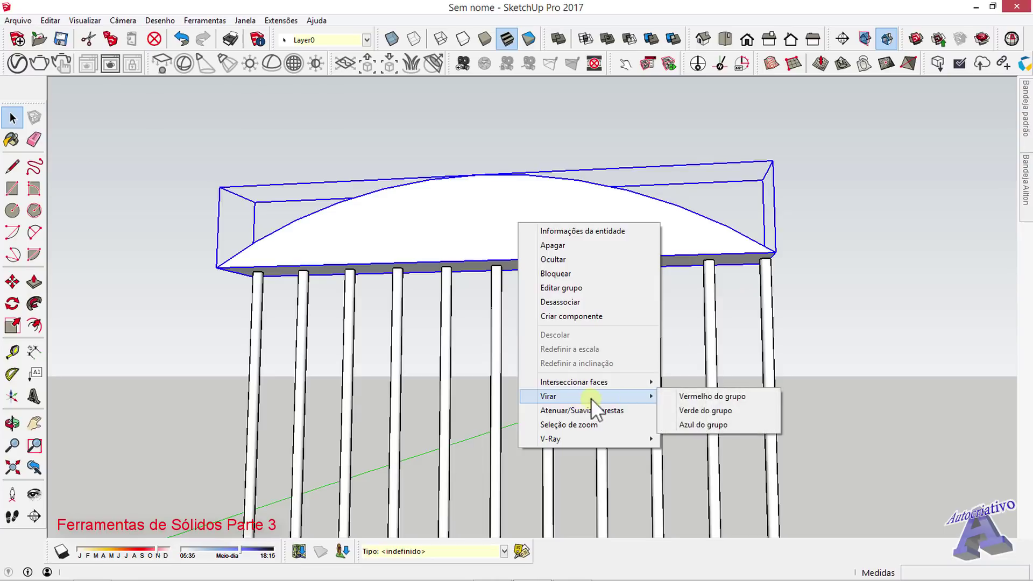
{"action": "left_click", "coordinate": [710, 424]}
Step: Move the flipped curved group vertically so its curved underside overlaps the upper ends of all the cylinders
{"action": "middle_click_drag", "start_coordinate": [709, 412], "coordinate": [721, 218]}
{"action": "key", "text": "m"}
{"action": "left_click", "coordinate": [731, 195]}
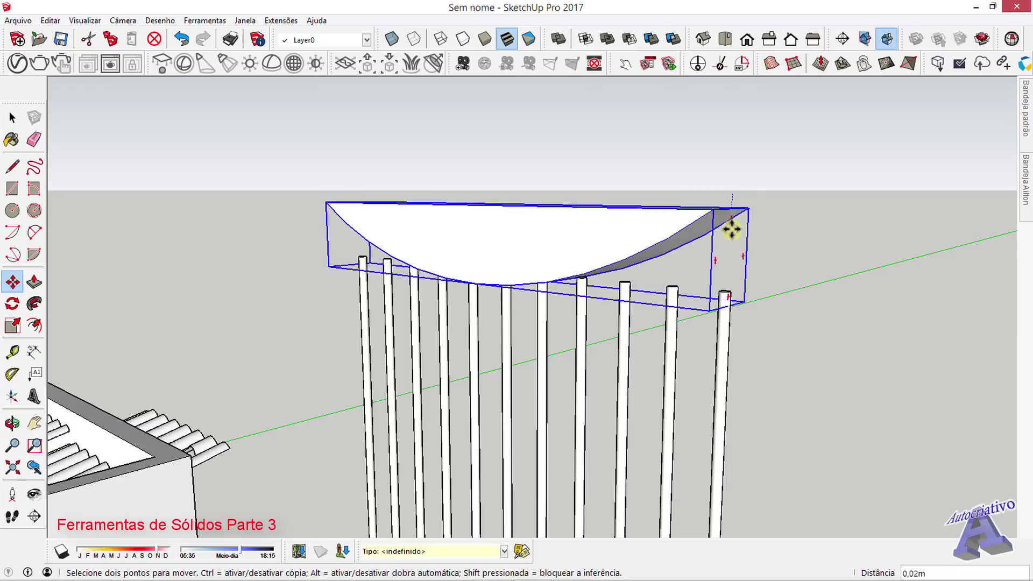
{"action": "middle_click_drag", "start_coordinate": [735, 300], "coordinate": [795, 310]}
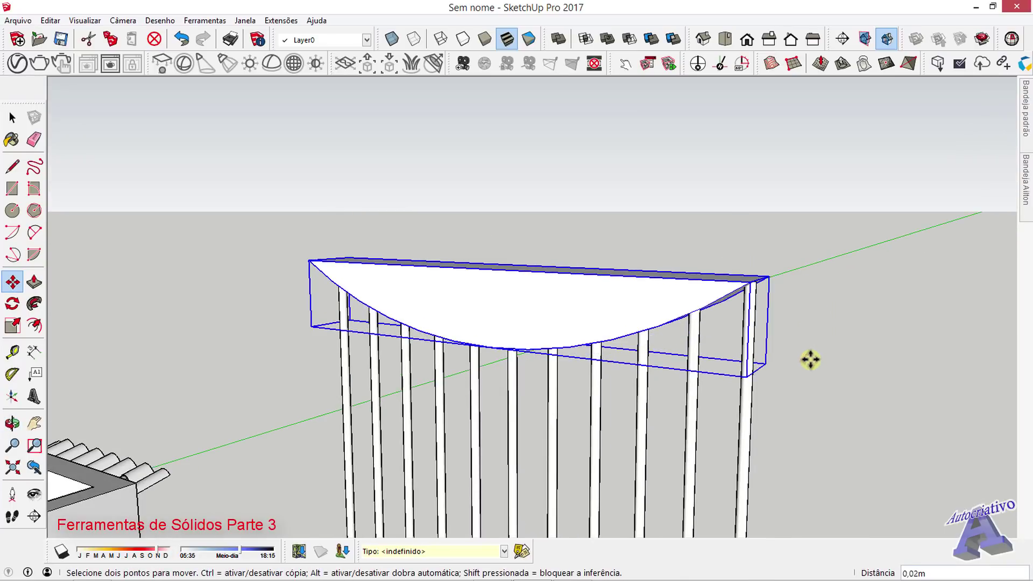
Step: Trim the cylinders in the row with the curved group using the Trim solid tool
{"action": "middle_click_drag", "start_coordinate": [812, 357], "coordinate": [515, 286]}
{"action": "key", "text": "space"}
{"action": "left_click", "coordinate": [721, 340]}
{"action": "middle_click_drag", "start_coordinate": [721, 340], "coordinate": [331, 327]}
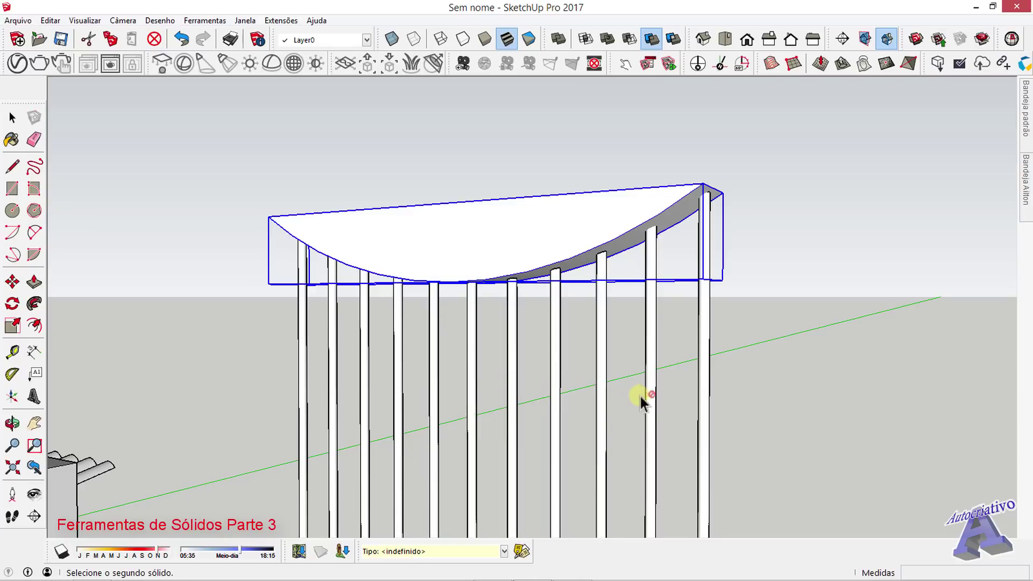
{"action": "left_click", "coordinate": [706, 398]}
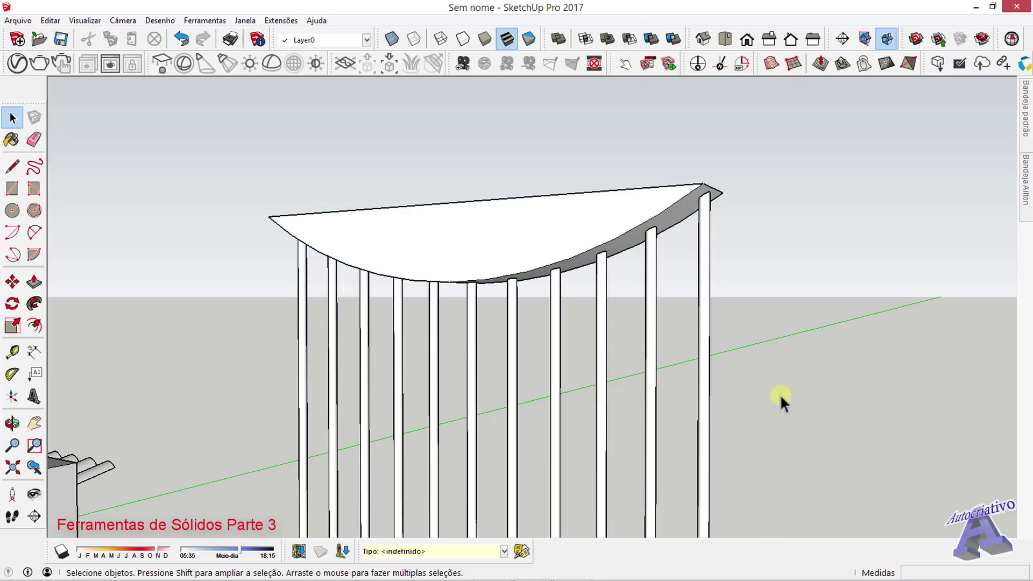
Step: Delete the curved cutting group above the cylinders and view the curved cut across their tops
{"action": "left_click", "coordinate": [619, 230]}
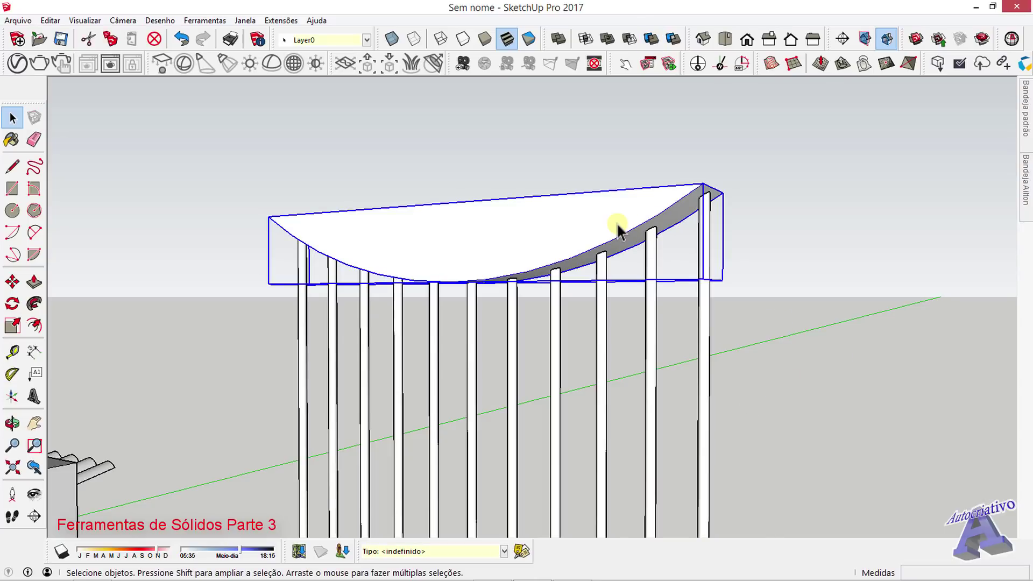
{"action": "key", "text": "Delete"}
{"action": "middle_click_drag", "start_coordinate": [436, 304], "coordinate": [269, 310]}
{"action": "scroll", "coordinate": [538, 328], "scroll_direction": "down", "scroll_amount": 1}
{"action": "scroll", "coordinate": [468, 300], "scroll_direction": "down", "scroll_amount": 2}
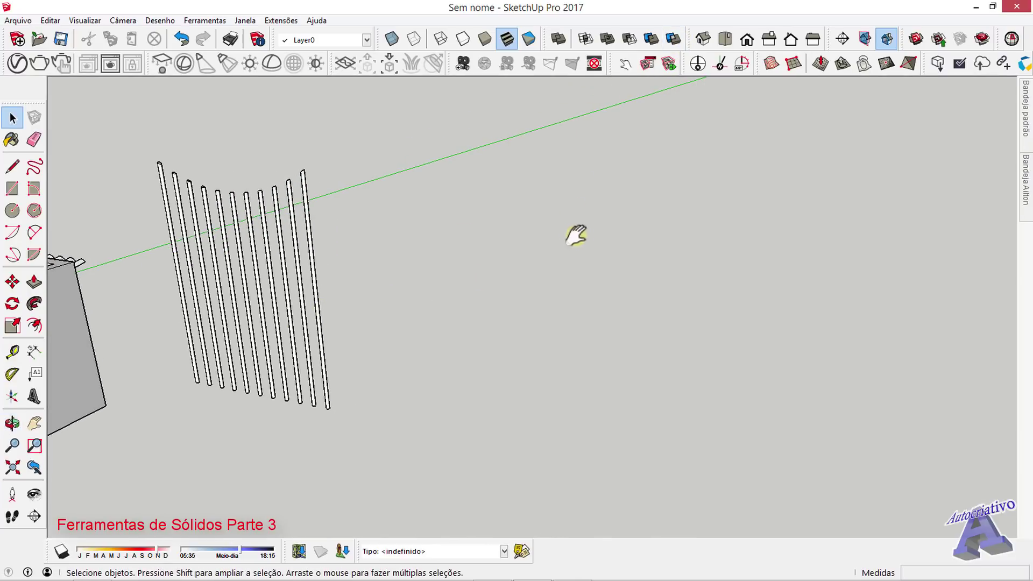
{"action": "middle_click_drag", "start_coordinate": [576, 231], "coordinate": [431, 239]}
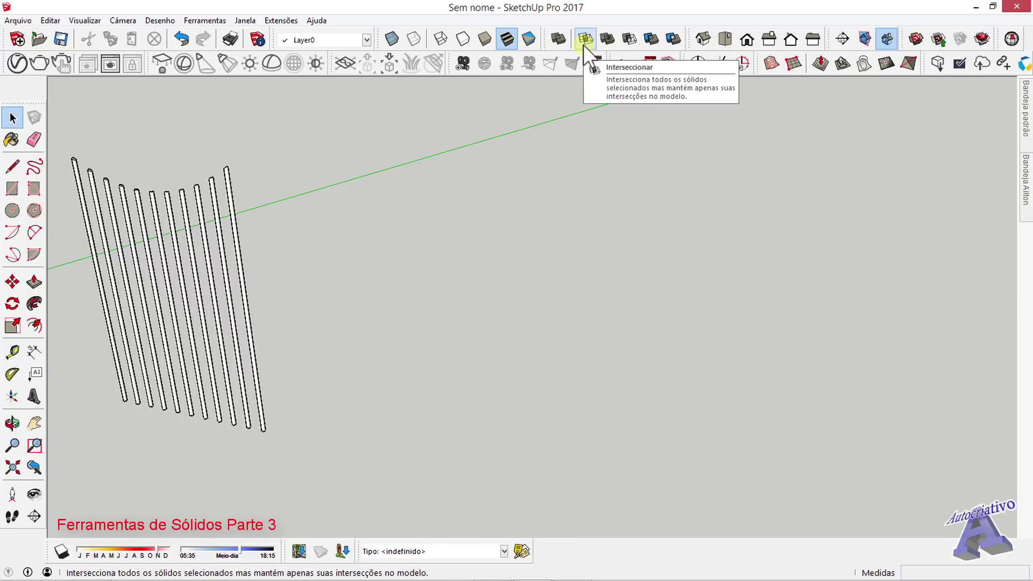
Step: Draw two concentric circles on the open ground near the cylinders, with radii of about 0.99 m and 0.7 m
{"action": "middle_click_drag", "start_coordinate": [525, 318], "coordinate": [387, 353]}
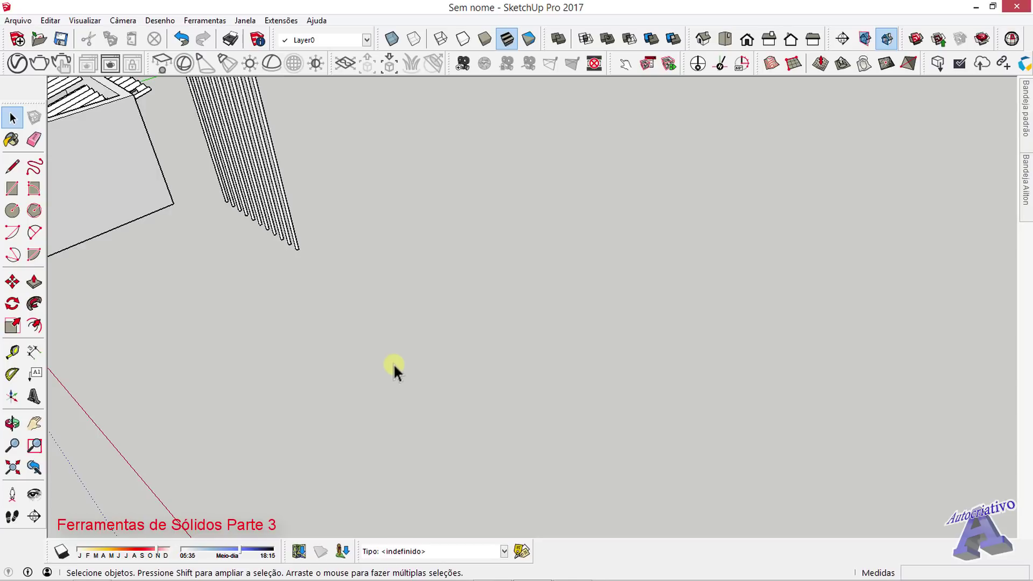
{"action": "key", "text": "c"}
{"action": "left_click", "coordinate": [438, 393]}
{"action": "left_click", "coordinate": [511, 371]}
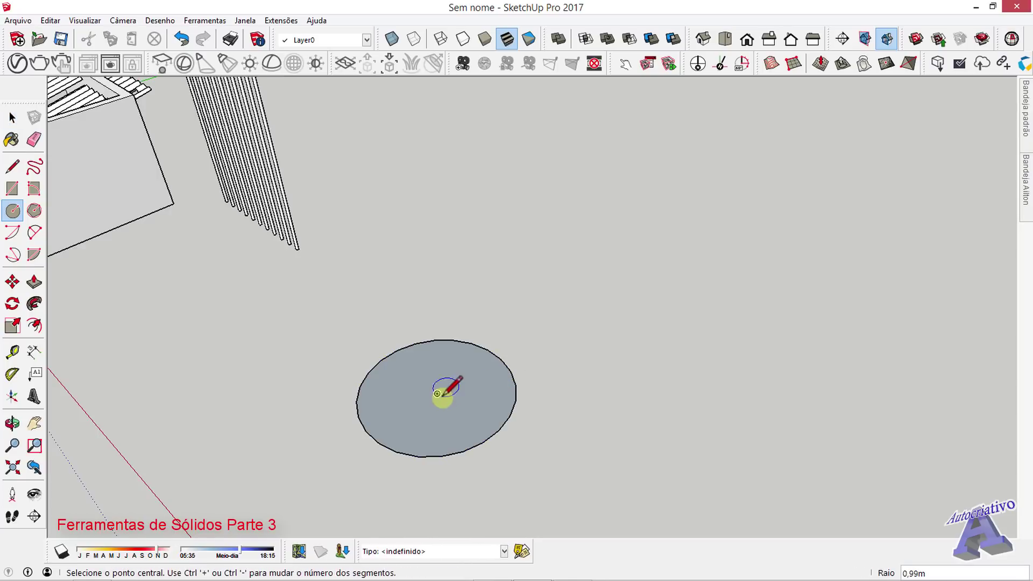
{"action": "left_click", "coordinate": [438, 393]}
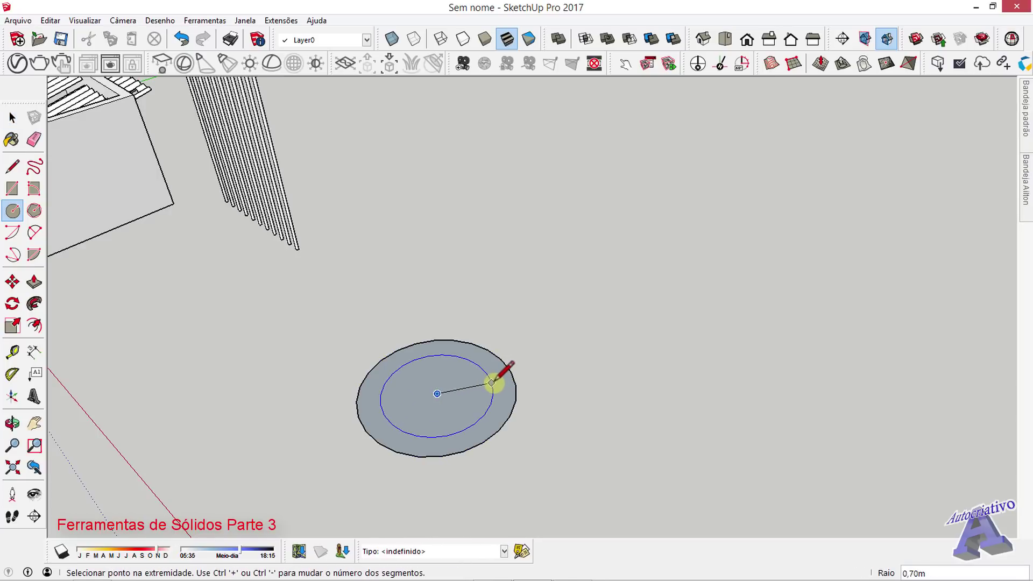
{"action": "left_click", "coordinate": [496, 376]}
{"action": "key", "text": "space"}
Step: Extrude the ring between the circles upward into a hollow tube and delete the inner disc at its base
{"action": "left_click", "coordinate": [468, 386]}
{"action": "left_click", "coordinate": [509, 388]}
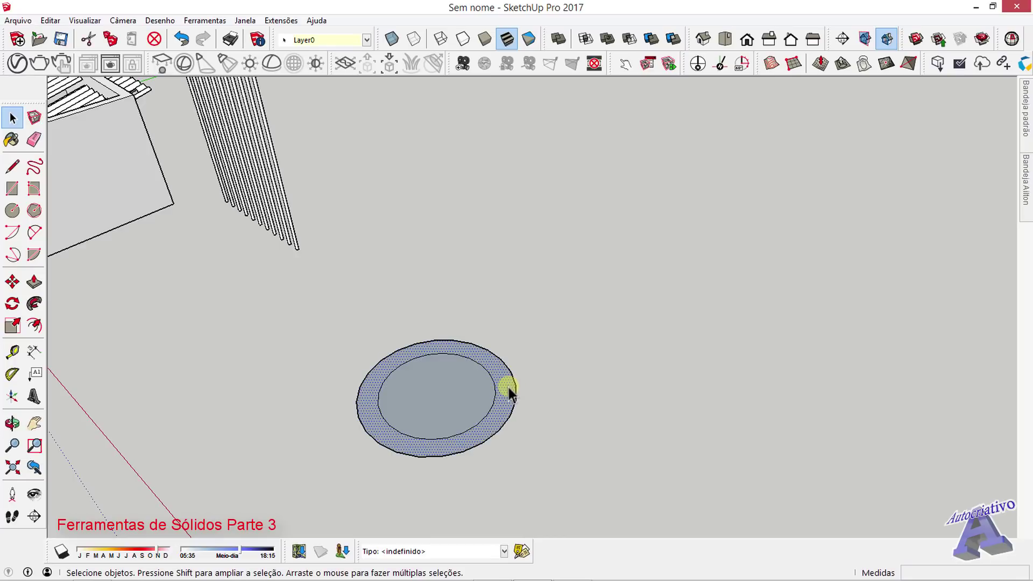
{"action": "key", "text": "p"}
{"action": "left_click", "coordinate": [509, 387]}
{"action": "left_click", "coordinate": [512, 334]}
{"action": "key", "text": "space"}
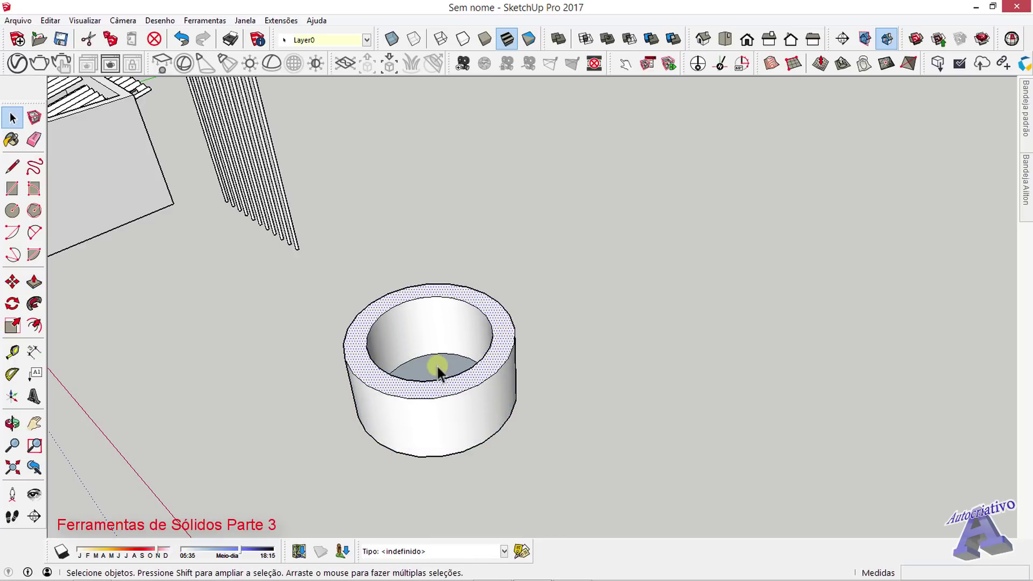
{"action": "left_click", "coordinate": [438, 367]}
{"action": "key", "text": "Delete"}
Step: Make a group from all the connected geometry of the hollow tube
{"action": "triple_click", "coordinate": [475, 407]}
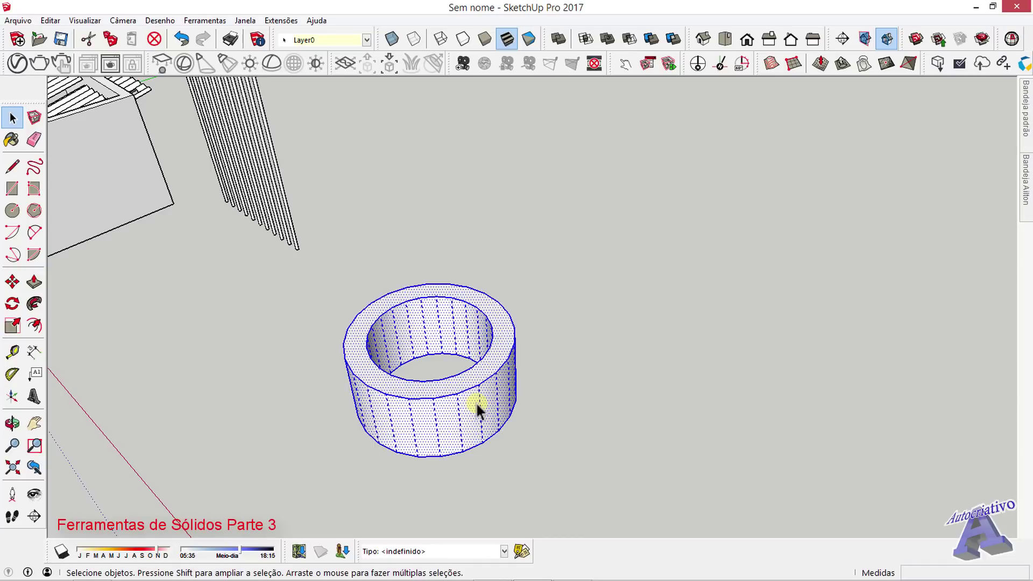
{"action": "right_click", "coordinate": [475, 402]}
{"action": "left_click", "coordinate": [537, 247]}
{"action": "left_click", "coordinate": [594, 370]}
Step: Draw a ground-level rectangle that passes beneath the tube and projects beyond it on two opposite sides
{"action": "middle_click_drag", "start_coordinate": [594, 370], "coordinate": [395, 441]}
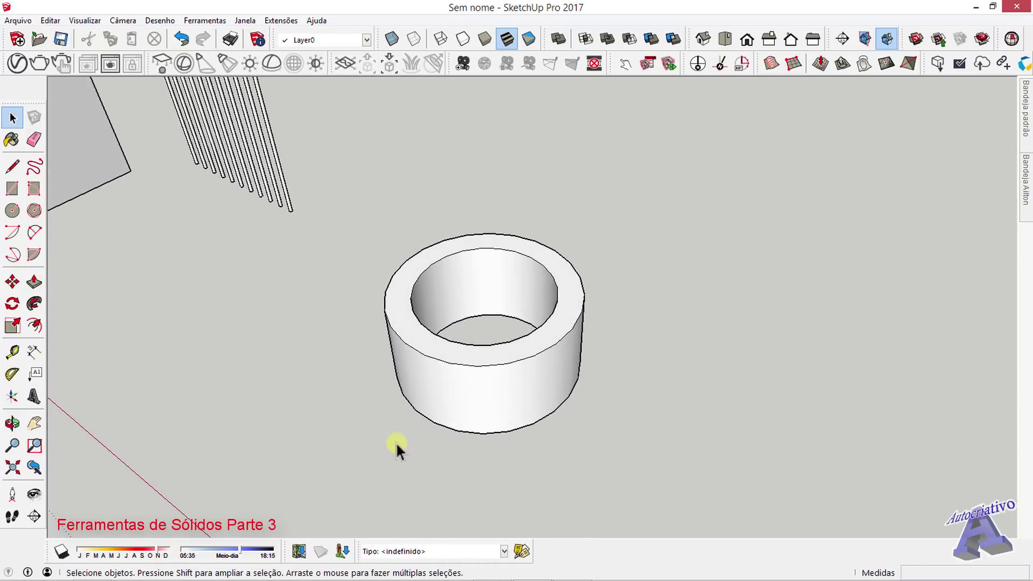
{"action": "key", "text": "r"}
{"action": "scroll", "coordinate": [401, 428], "scroll_direction": "up", "scroll_amount": 4}
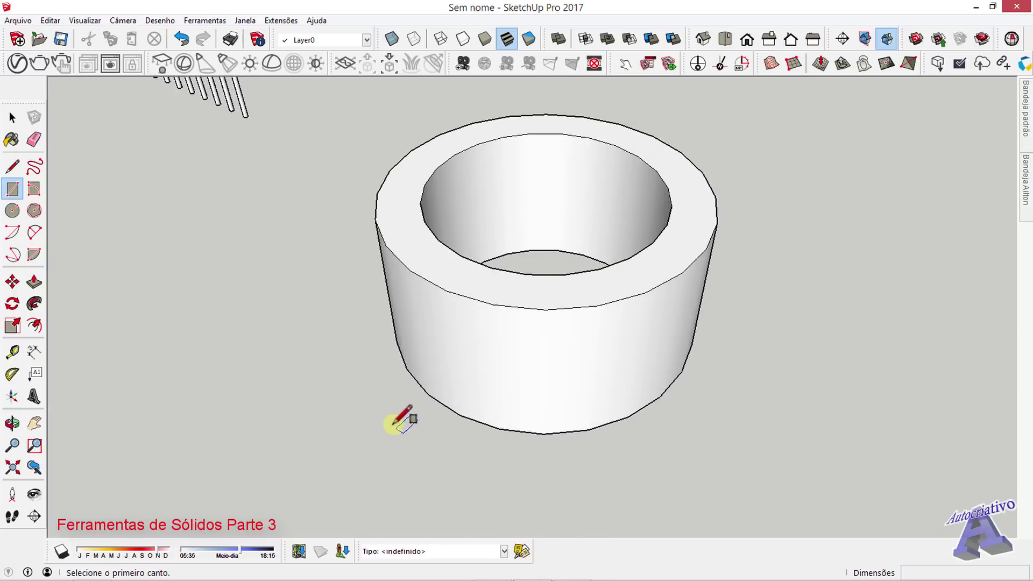
{"action": "left_click", "coordinate": [334, 381]}
{"action": "scroll", "coordinate": [721, 344], "scroll_direction": "down", "scroll_amount": 2}
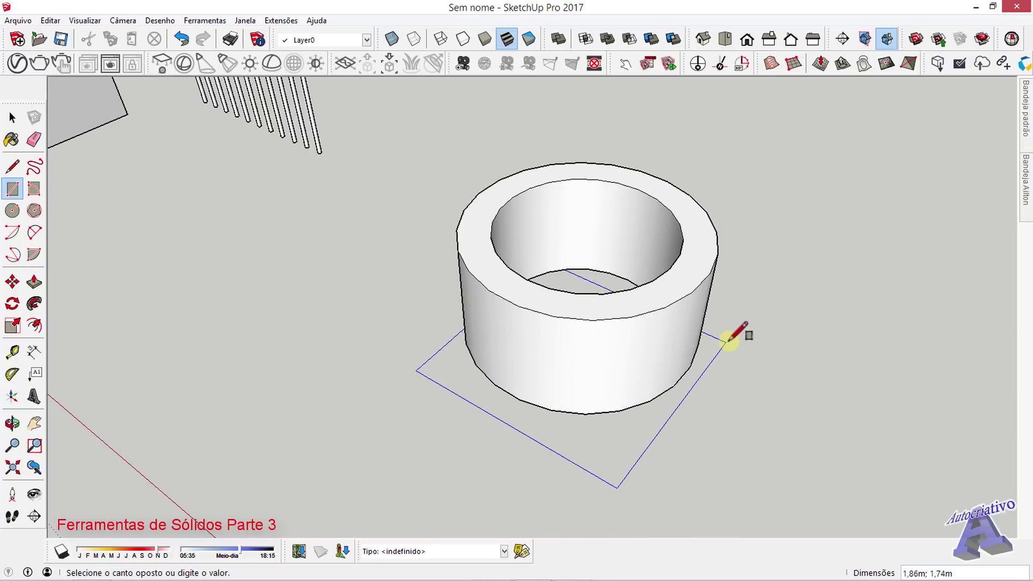
{"action": "left_click", "coordinate": [718, 297]}
{"action": "key", "text": "space"}
Step: Extrude the rectangle upward into a box lower than the tube and make the box a group
{"action": "middle_click_drag", "start_coordinate": [777, 337], "coordinate": [466, 378]}
{"action": "key", "text": "p"}
{"action": "left_click", "coordinate": [479, 387]}
{"action": "left_click", "coordinate": [475, 358]}
{"action": "key", "text": "space"}
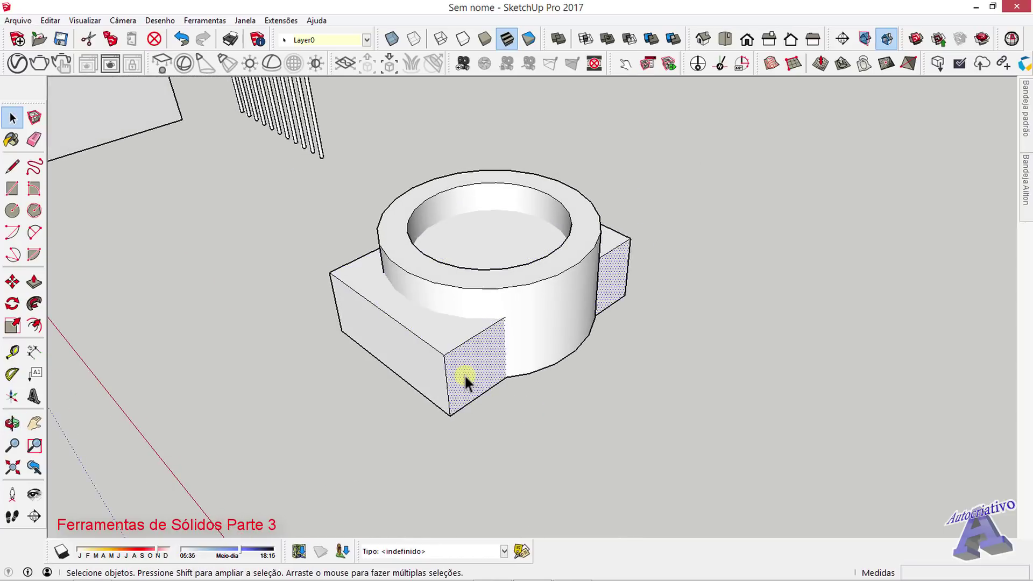
{"action": "triple_click", "coordinate": [464, 374]}
{"action": "right_click", "coordinate": [464, 374]}
{"action": "left_click", "coordinate": [520, 262]}
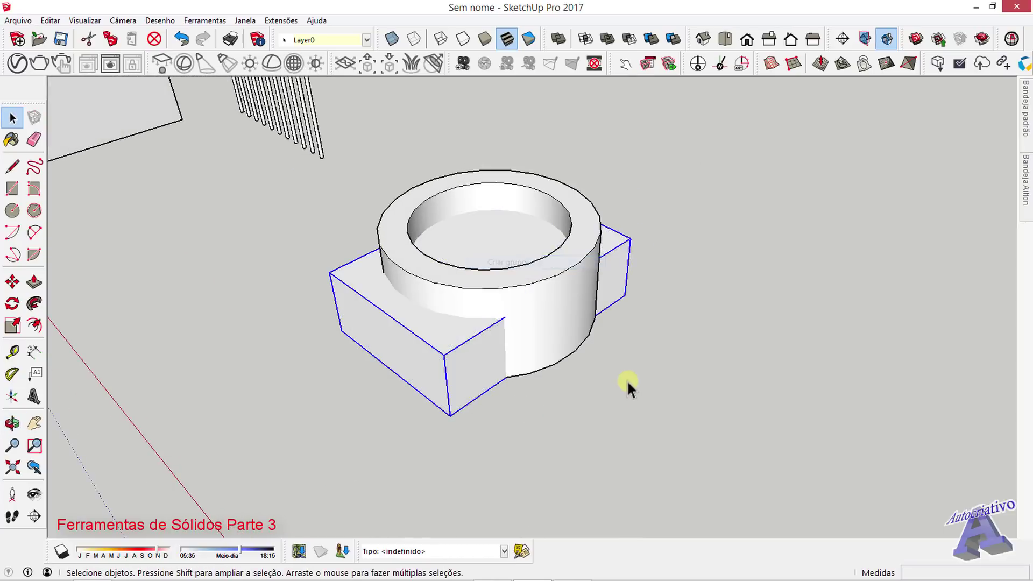
Step: Copy the tube and box together to a spot about 4.01 m away from the originals
{"action": "middle_click_drag", "start_coordinate": [627, 380], "coordinate": [628, 419]}
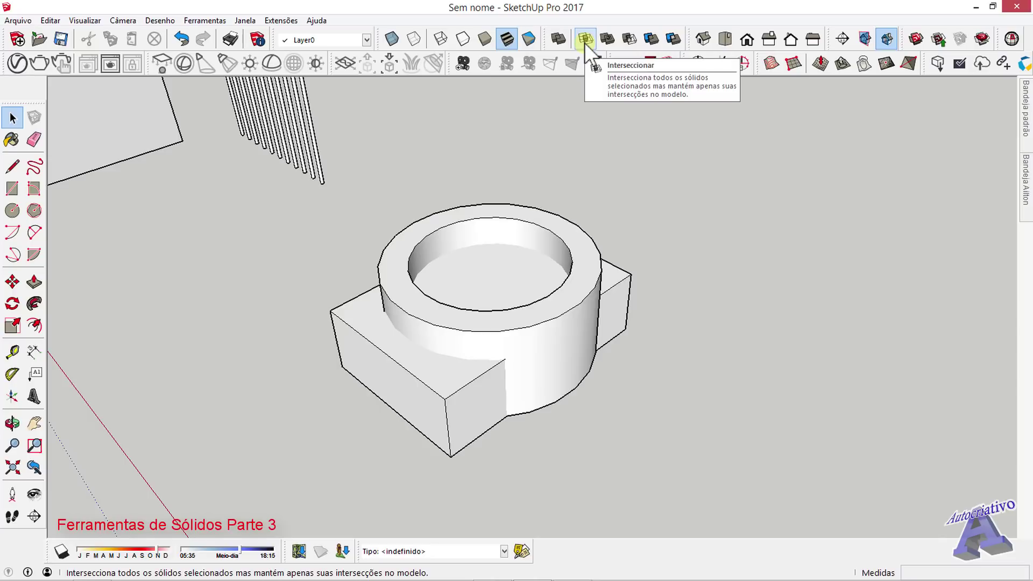
{"action": "left_click", "coordinate": [540, 264]}
{"action": "left_click", "coordinate": [553, 334], "text": "shift"}
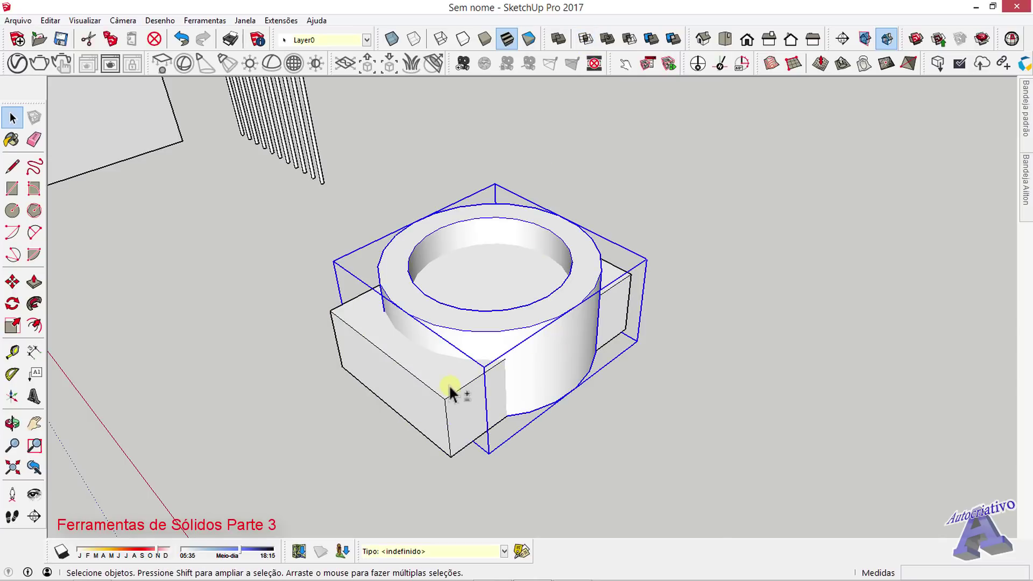
{"action": "key", "text": "m"}
{"action": "middle_click_drag", "start_coordinate": [357, 461], "coordinate": [308, 158]}
{"action": "key", "text": "ctrl"}
{"action": "left_click", "coordinate": [258, 226]}
{"action": "left_click", "coordinate": [491, 395]}
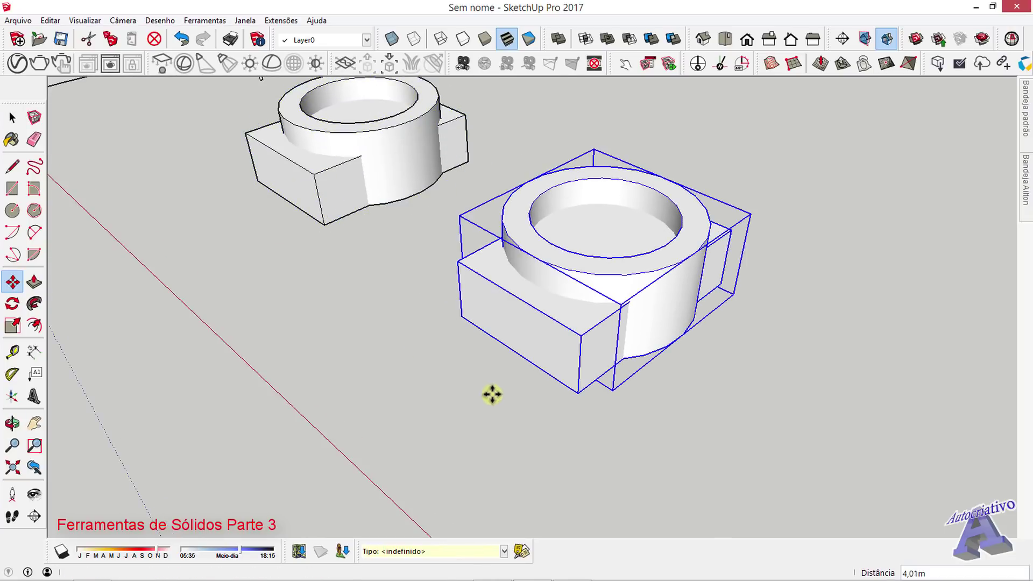
{"action": "key", "text": "space"}
{"action": "left_click", "coordinate": [372, 269]}
Step: Intersect the original tube with its box using the Intersect solid tool, keeping only their shared volume
{"action": "mouse_move", "coordinate": [371, 272]}
{"action": "middle_mouse_down", "text": "shift"}
{"action": "mouse_move", "coordinate": [491, 469]}
{"action": "mouse_move", "coordinate": [509, 431]}
{"action": "middle_mouse_up", "text": "shift"}
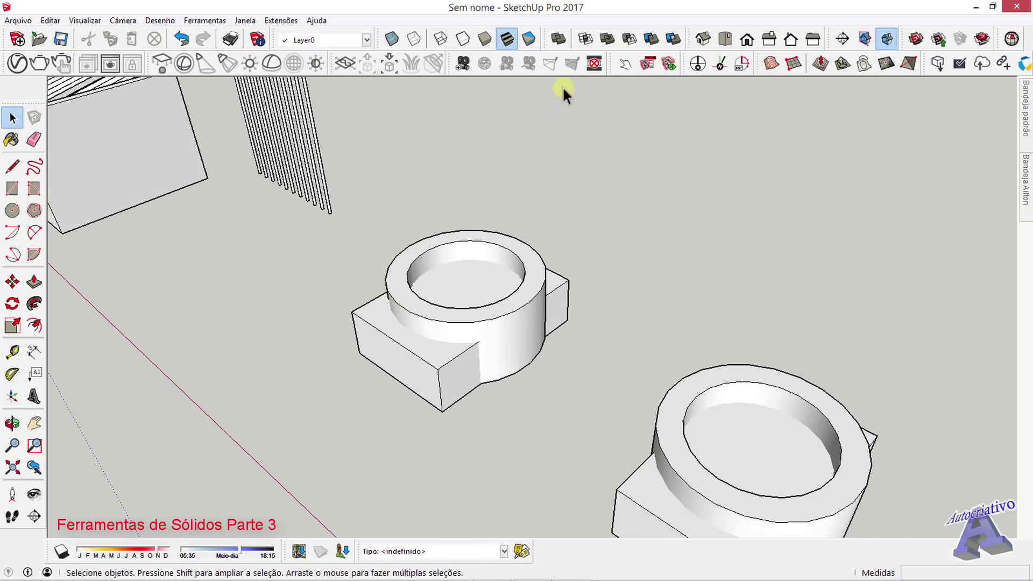
{"action": "left_click", "coordinate": [582, 40]}
{"action": "left_click", "coordinate": [488, 238]}
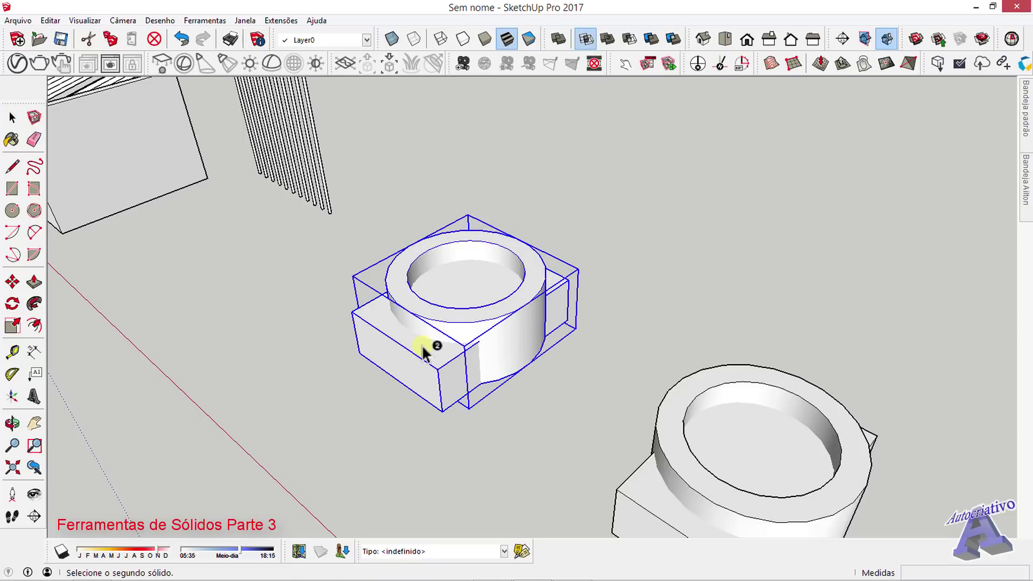
{"action": "left_click", "coordinate": [425, 339]}
{"action": "key", "text": "space"}
{"action": "left_click", "coordinate": [555, 389]}
{"action": "middle_click_drag", "start_coordinate": [554, 399], "coordinate": [554, 425]}
{"action": "scroll", "coordinate": [484, 264], "scroll_direction": "up", "scroll_amount": 2}
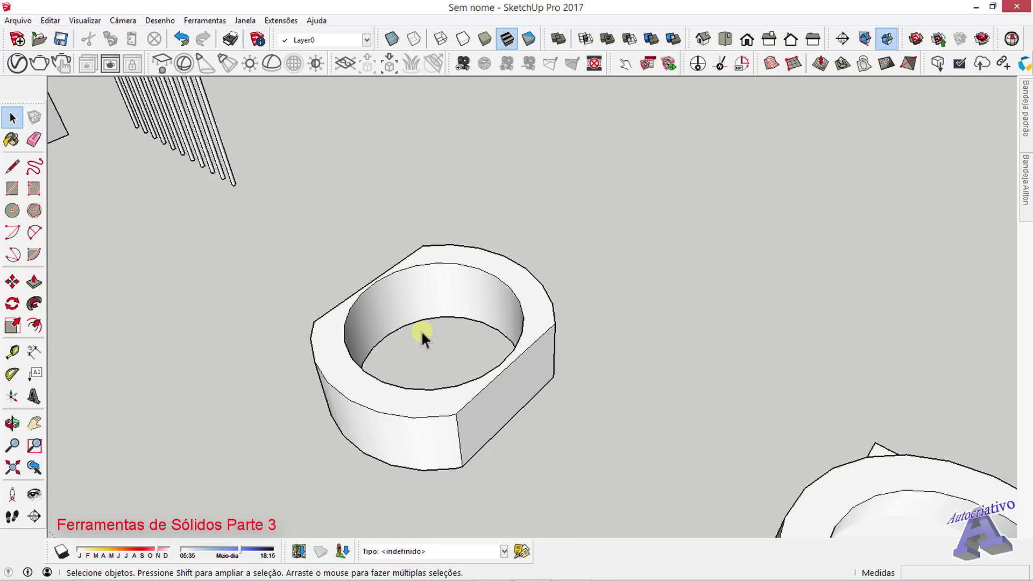
Step: Split the copied tube and box against each other with the Split solid tool
{"action": "scroll", "coordinate": [430, 312], "scroll_direction": "down", "scroll_amount": 3}
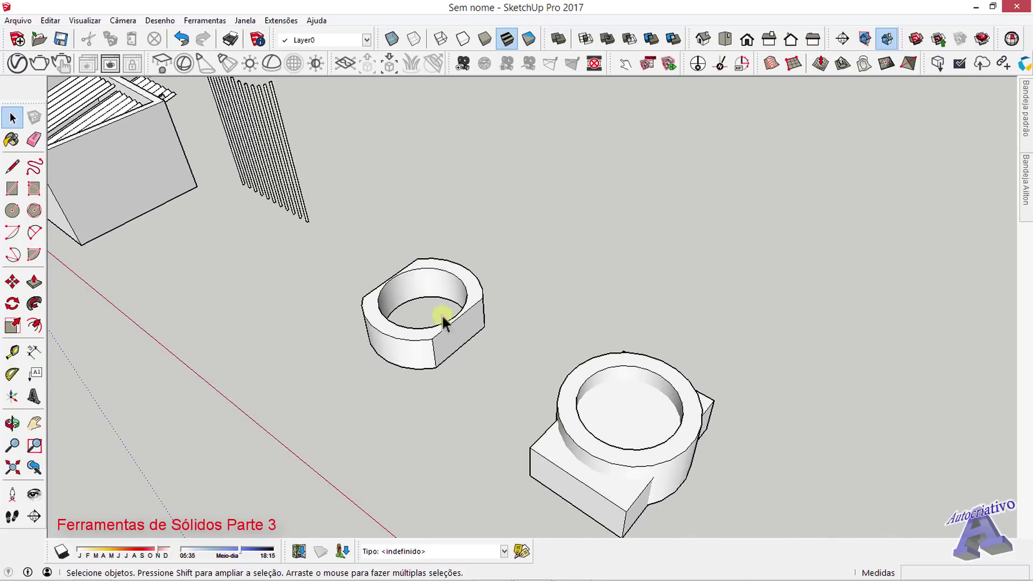
{"action": "middle_click_drag", "start_coordinate": [443, 318], "coordinate": [381, 314], "text": "shift"}
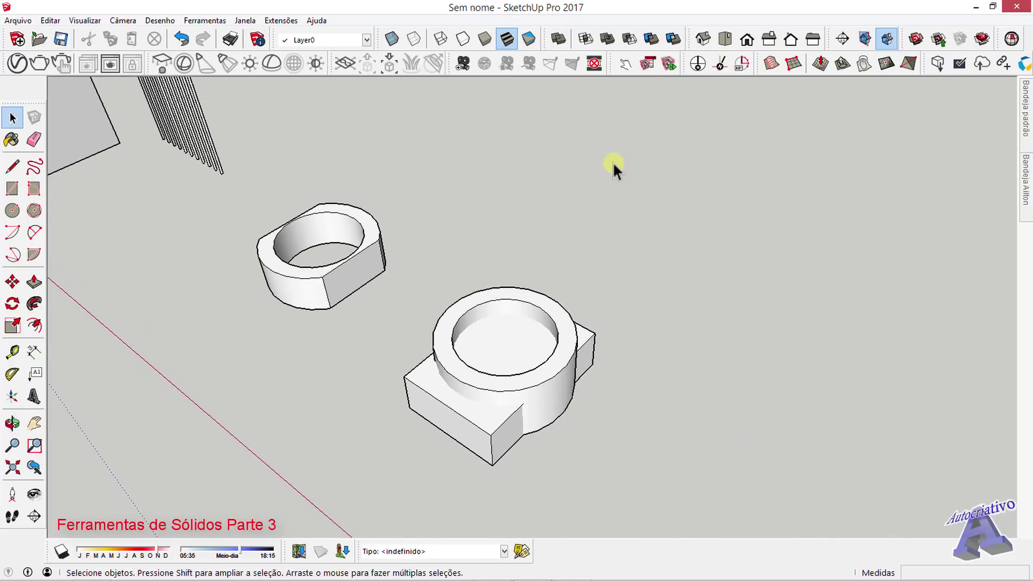
{"action": "left_click", "coordinate": [671, 37]}
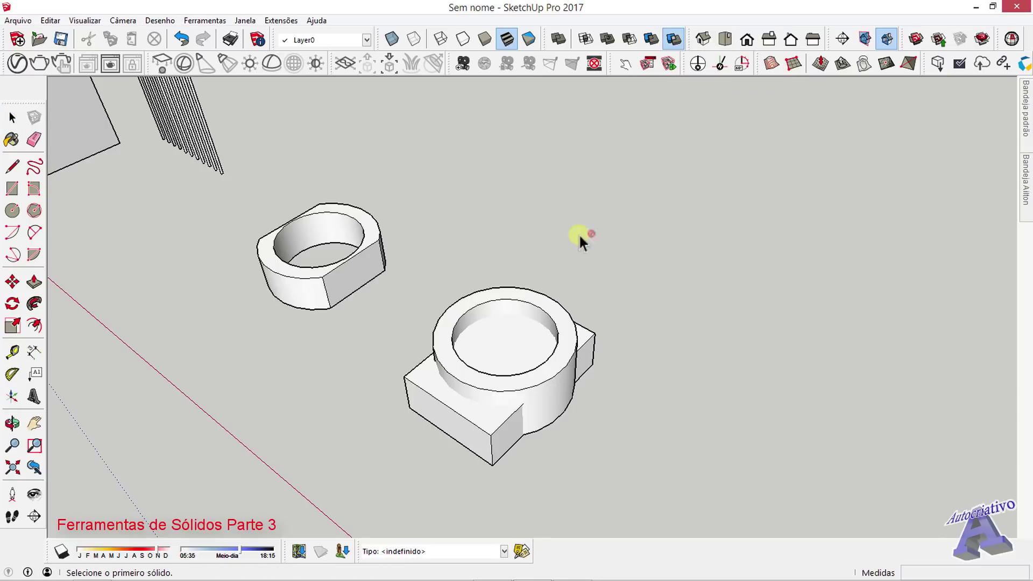
{"action": "left_click", "coordinate": [541, 309]}
{"action": "left_click", "coordinate": [473, 413]}
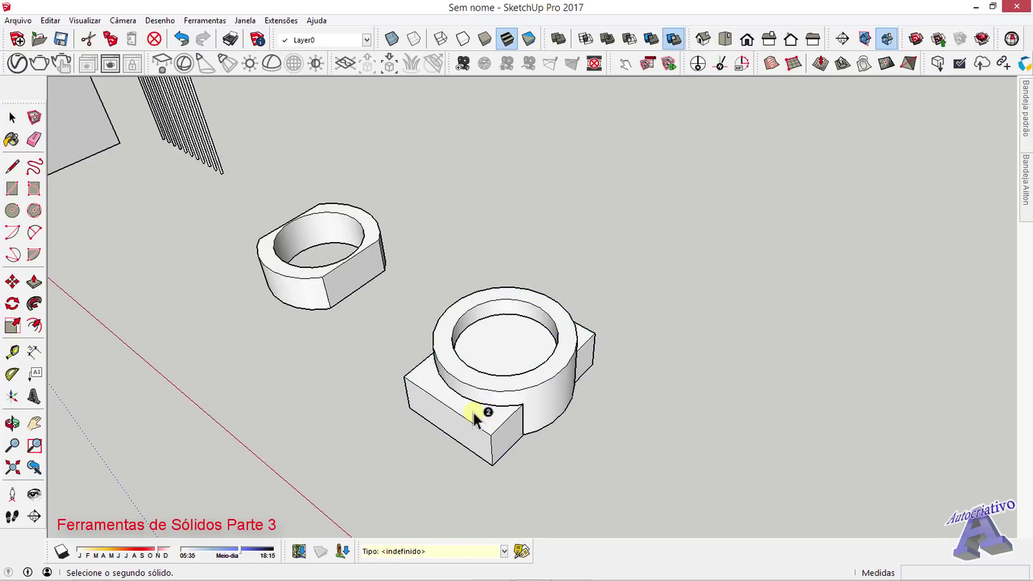
Step: Move the tube portion outside the overlap away from the split solids onto open ground
{"action": "middle_click_drag", "start_coordinate": [609, 437], "coordinate": [522, 352]}
{"action": "key", "text": "space"}
{"action": "left_click", "coordinate": [492, 306]}
{"action": "key", "text": "m"}
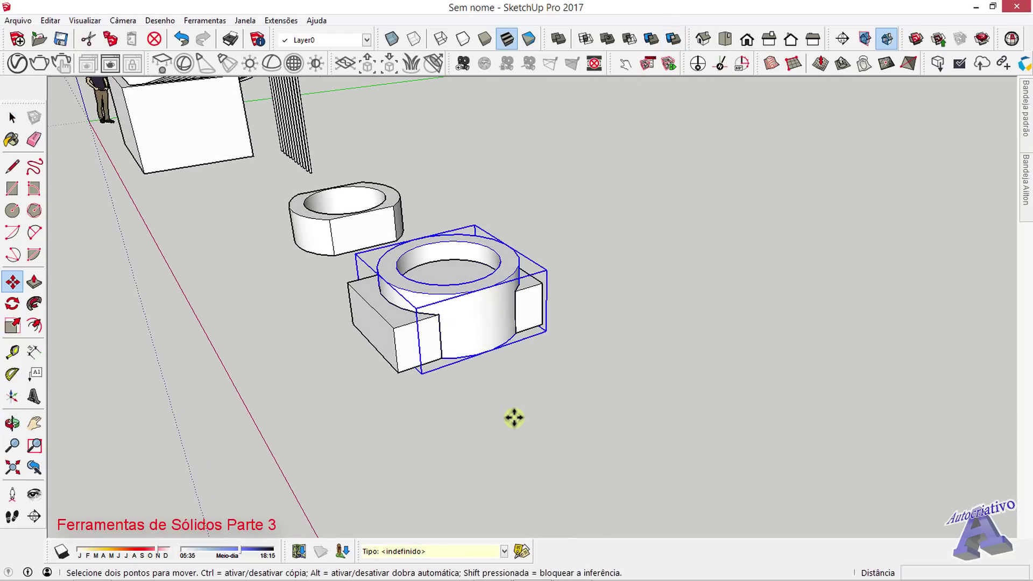
{"action": "left_click", "coordinate": [515, 418]}
{"action": "key", "text": "space"}
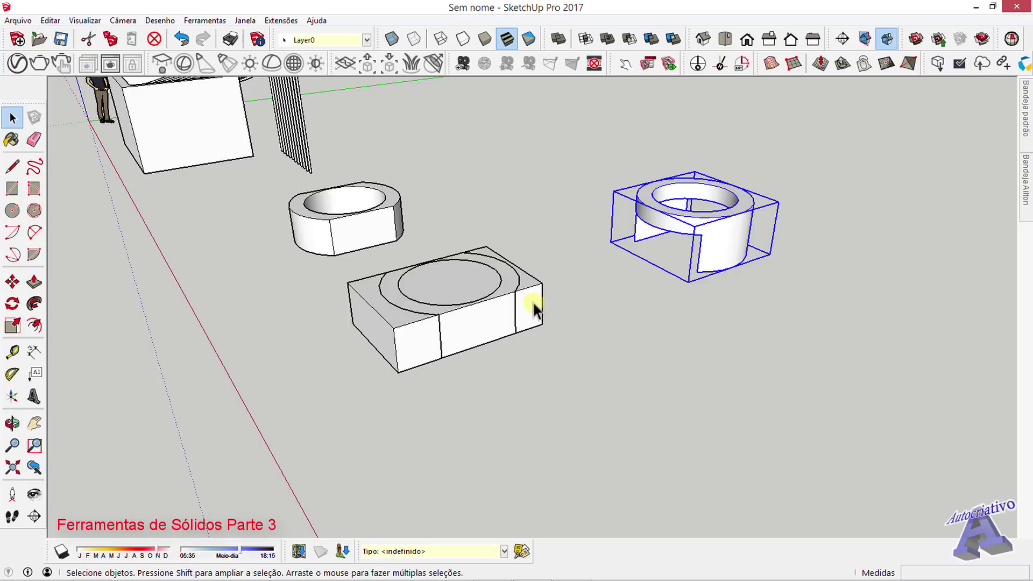
Step: Move the box portion outside the overlap away, separating it from the shared ring piece
{"action": "left_click", "coordinate": [534, 310]}
{"action": "key", "text": "m"}
{"action": "left_click", "coordinate": [578, 355]}
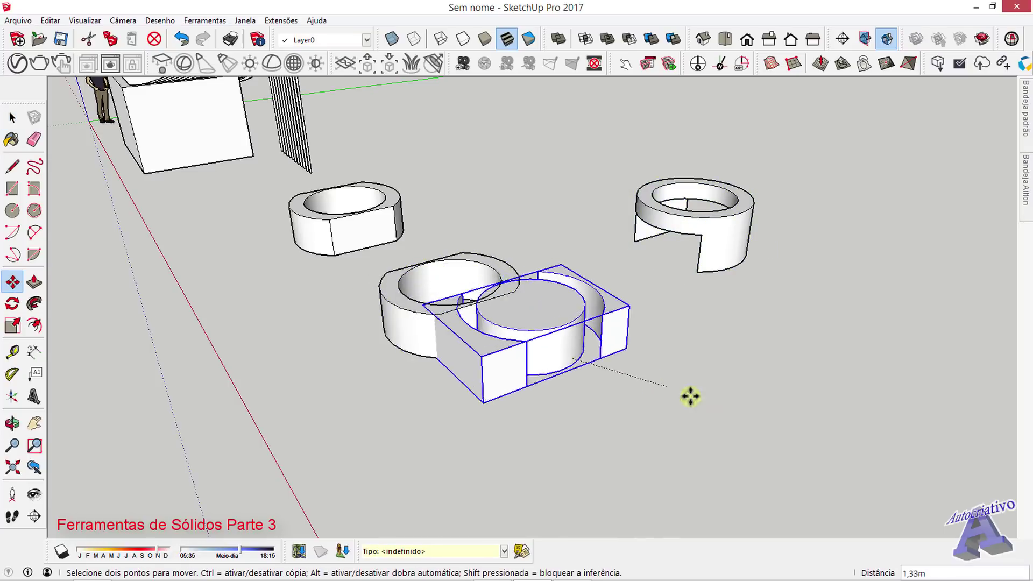
{"action": "left_click", "coordinate": [890, 414]}
{"action": "key", "text": "space"}
Step: Examine the separated split pieces up close and from several angles, comparing them with the intersected ring
{"action": "middle_click_drag", "start_coordinate": [459, 357], "coordinate": [502, 445]}
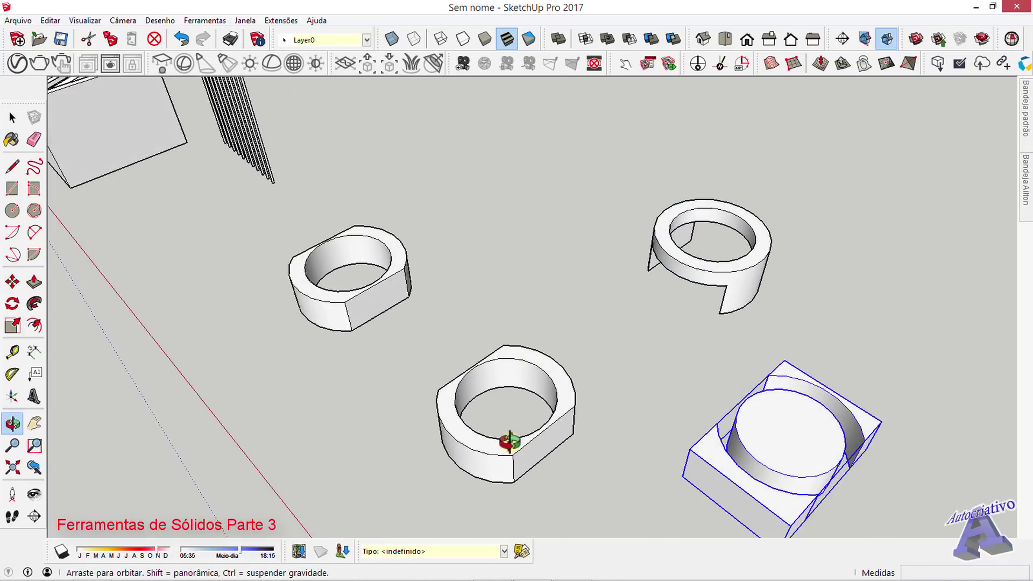
{"action": "middle_click_drag", "start_coordinate": [432, 387], "coordinate": [489, 236]}
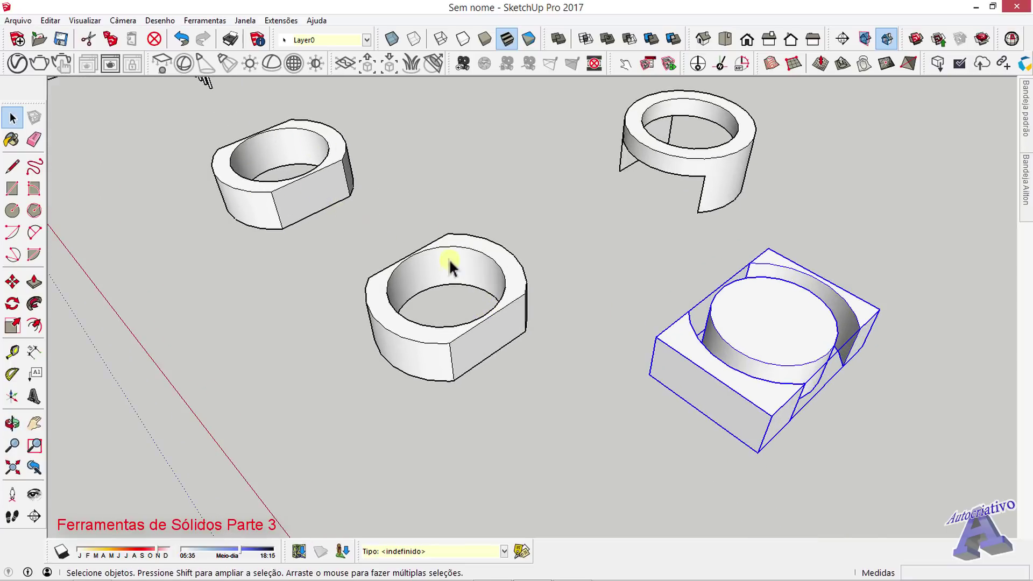
{"action": "middle_click_drag", "start_coordinate": [449, 258], "coordinate": [607, 192]}
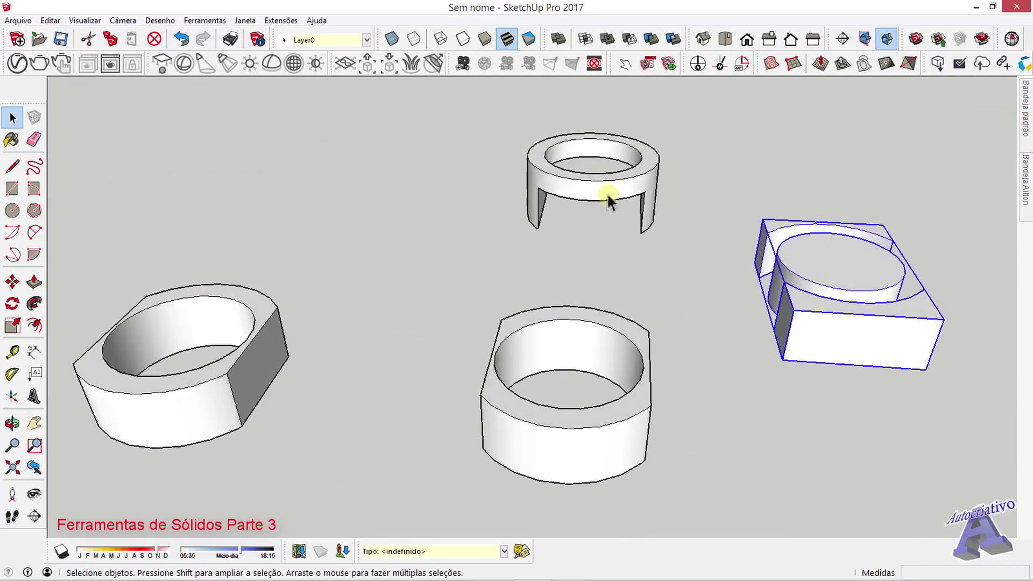
{"action": "scroll", "coordinate": [592, 209], "scroll_direction": "up", "scroll_amount": 3}
{"action": "middle_click_drag", "start_coordinate": [579, 226], "coordinate": [489, 268]}
{"action": "mouse_move", "coordinate": [683, 280]}
{"action": "middle_mouse_down"}
{"action": "mouse_move", "coordinate": [516, 296]}
{"action": "mouse_move", "coordinate": [670, 279]}
{"action": "middle_mouse_up"}
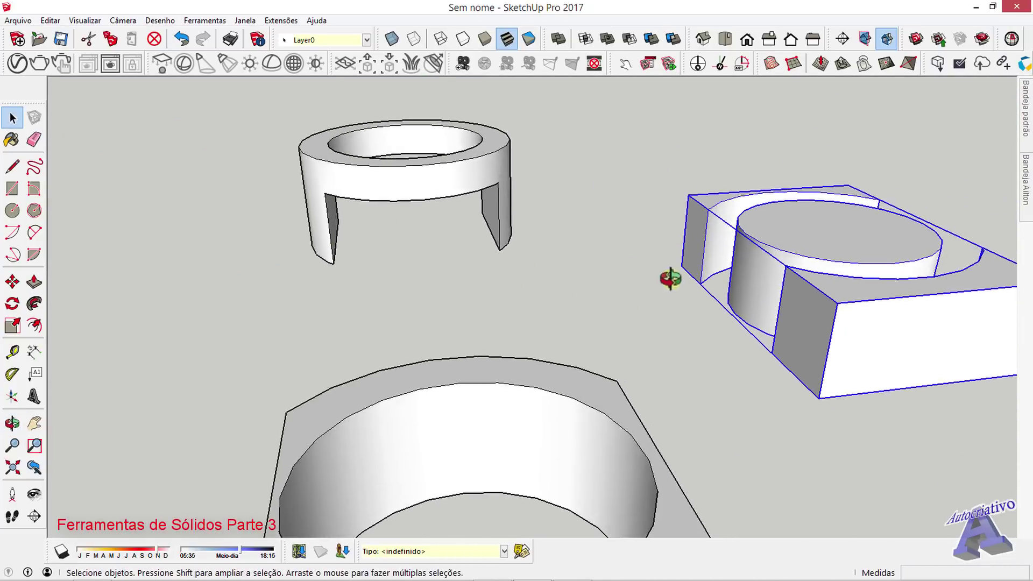
{"action": "scroll", "coordinate": [487, 280], "scroll_direction": "down", "scroll_amount": 6}
{"action": "middle_click_drag", "start_coordinate": [486, 280], "coordinate": [485, 320], "text": "shift"}
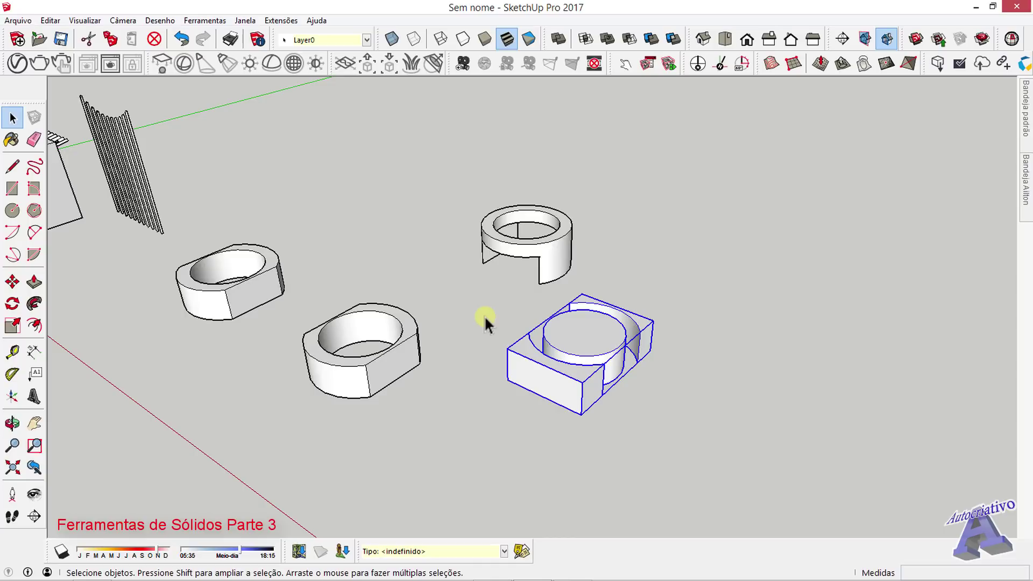
Step: Undo the moves of the separated pieces and the split of the copied tube and box
{"action": "key", "text": "ctrl+z"}
{"action": "key", "text": "ctrl+z"}
{"action": "key", "text": "ctrl+z"}
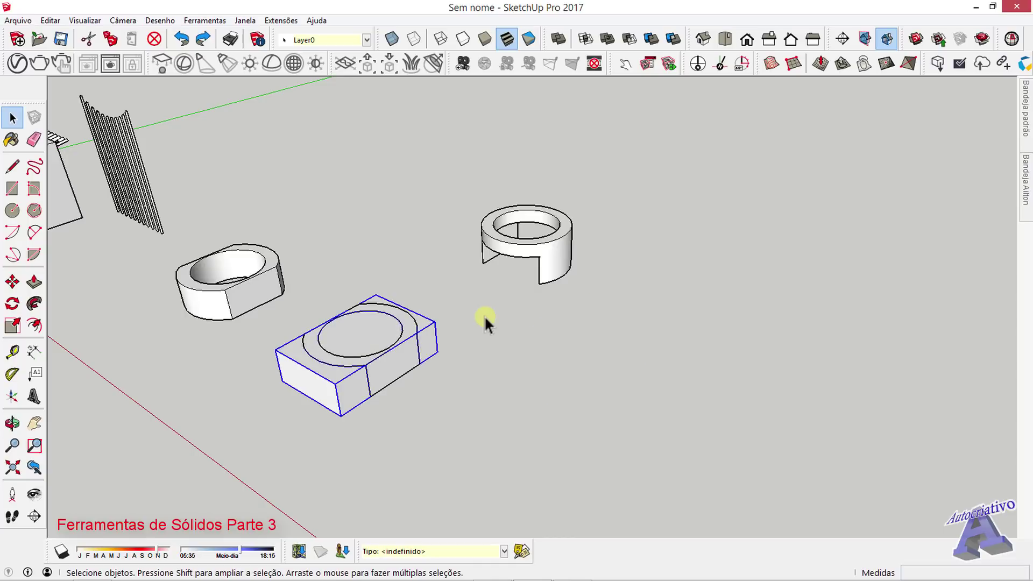
Step: Copy the overlapping tube and box pair once more, placing the new pair on open ground beyond it
{"action": "middle_click_drag", "start_coordinate": [477, 351], "coordinate": [478, 299]}
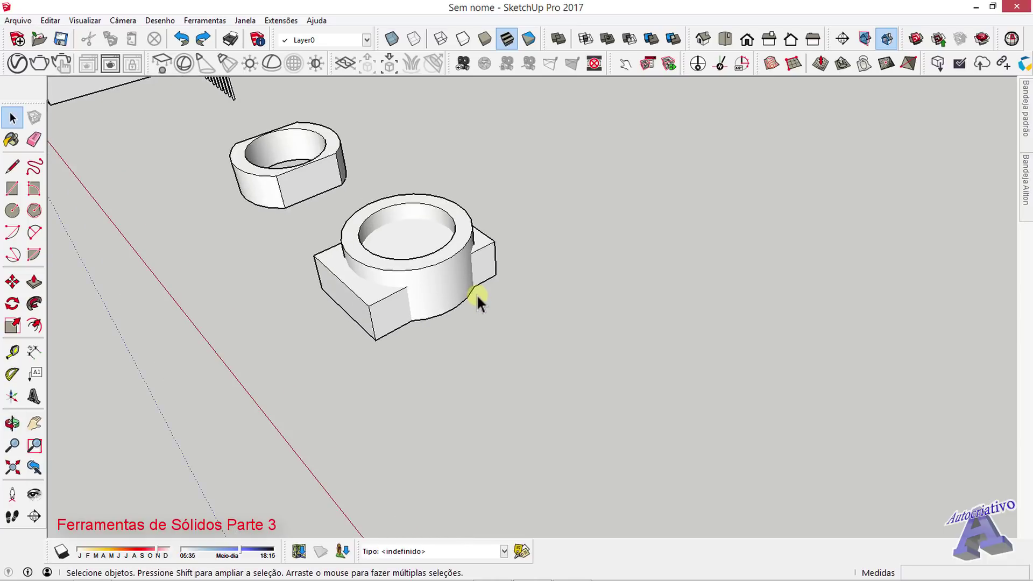
{"action": "left_click", "coordinate": [479, 272]}
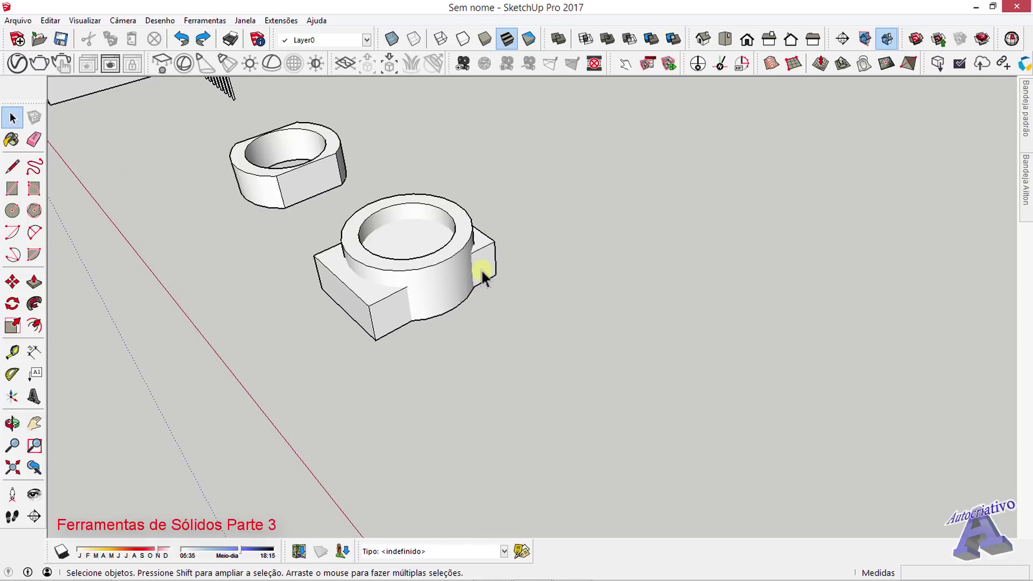
{"action": "left_click", "coordinate": [447, 257], "text": "shift"}
{"action": "key", "text": "m"}
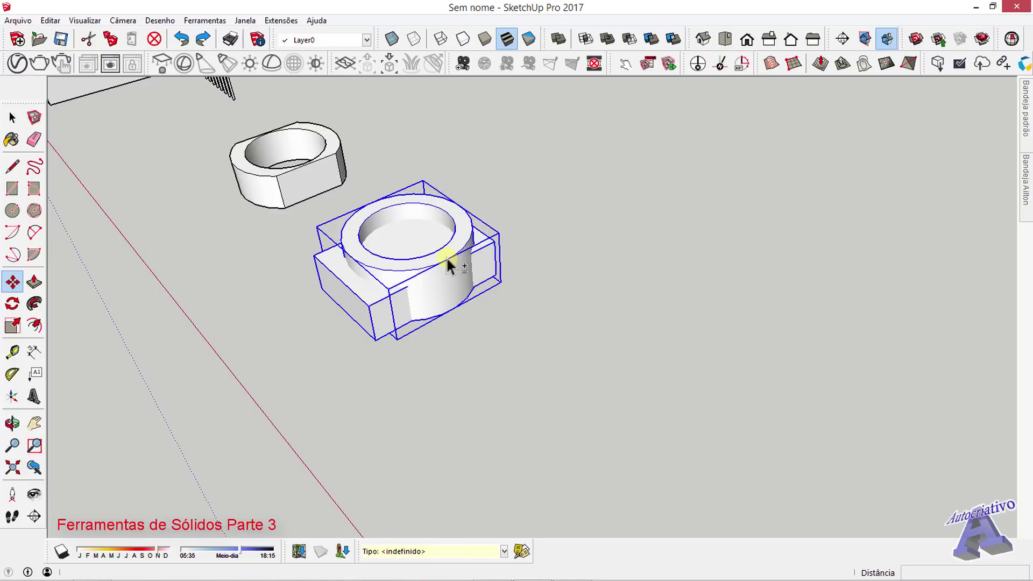
{"action": "key", "text": "ctrl"}
{"action": "left_click", "coordinate": [422, 380]}
{"action": "scroll", "coordinate": [461, 423], "scroll_direction": "down", "scroll_amount": 3}
{"action": "middle_click_drag", "start_coordinate": [461, 423], "coordinate": [405, 296], "text": "shift"}
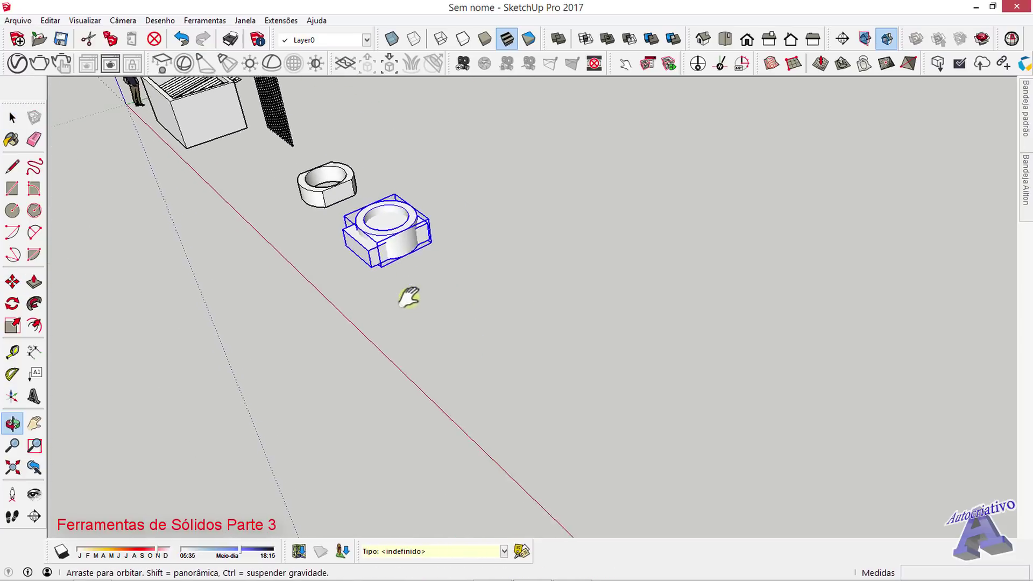
{"action": "left_click", "coordinate": [486, 363]}
{"action": "key", "text": "space"}
{"action": "left_click", "coordinate": [486, 363]}
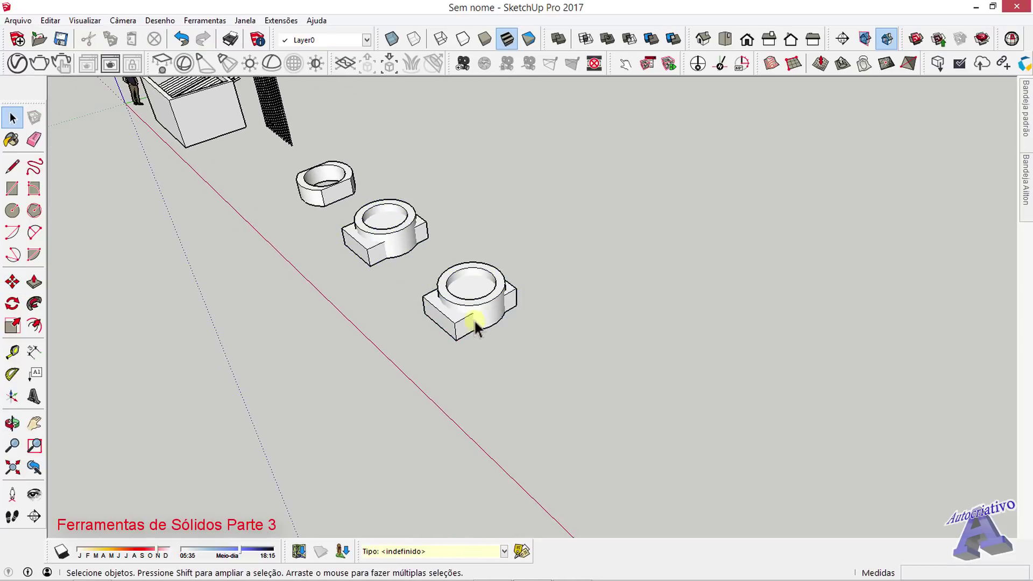
Step: Explode the tube group of the newest overlapping tube and box copy into loose geometry
{"action": "scroll", "coordinate": [471, 312], "scroll_direction": "up", "scroll_amount": 5}
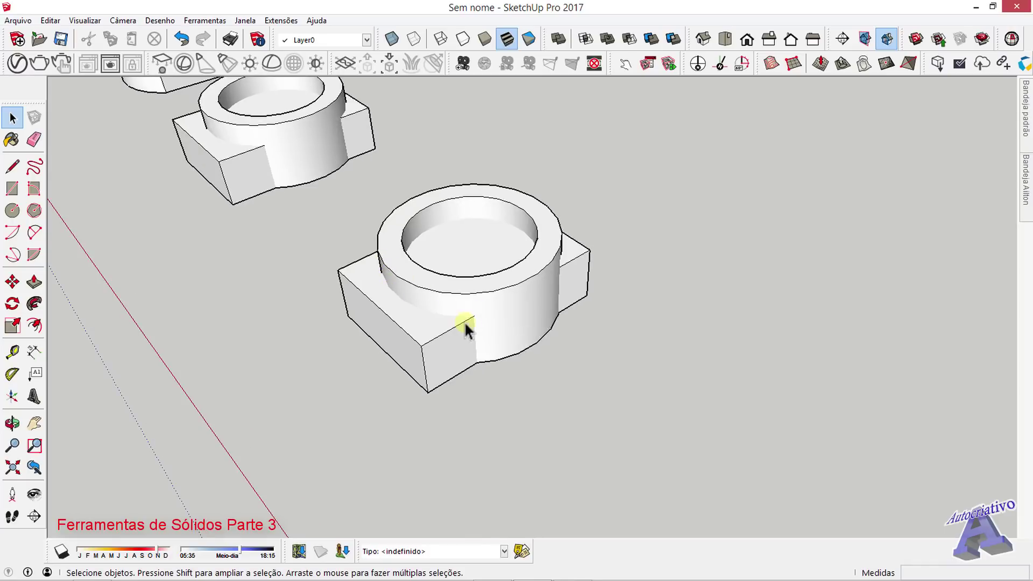
{"action": "middle_click_drag", "start_coordinate": [474, 347], "coordinate": [565, 324]}
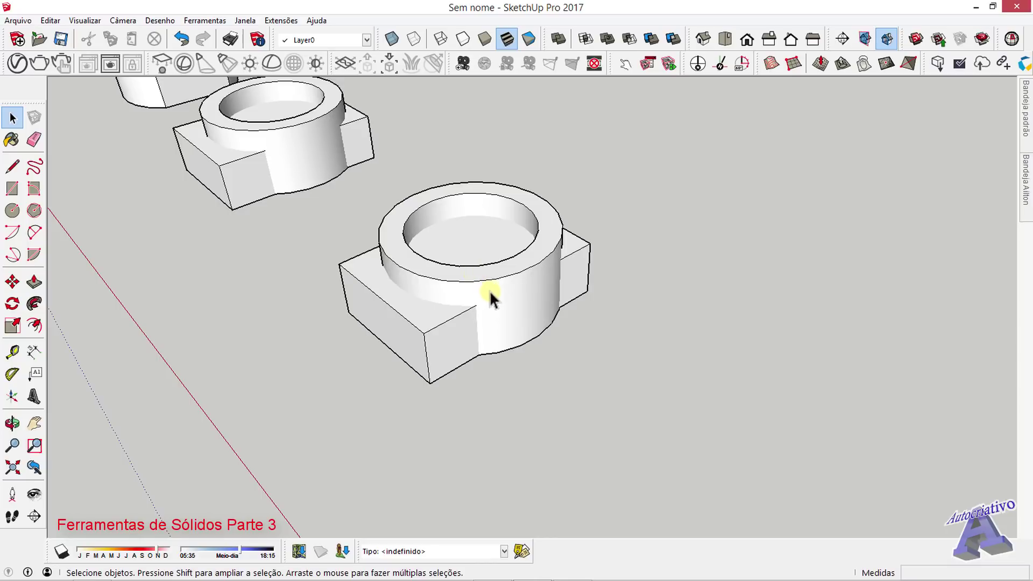
{"action": "middle_click_drag", "start_coordinate": [489, 290], "coordinate": [469, 286]}
{"action": "scroll", "coordinate": [469, 286], "scroll_direction": "up", "scroll_amount": 3}
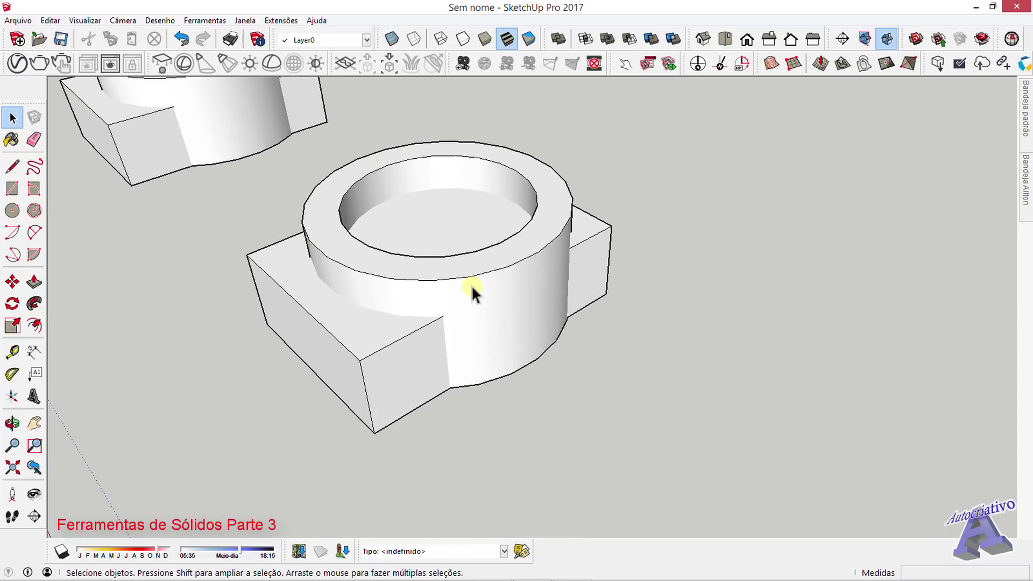
{"action": "left_click", "coordinate": [472, 285]}
{"action": "right_click", "coordinate": [467, 272]}
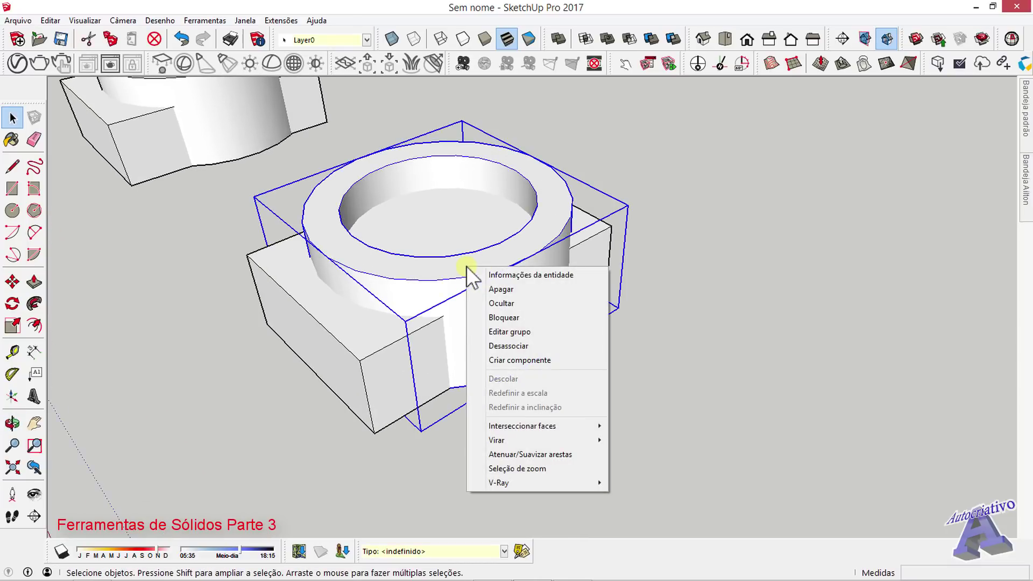
{"action": "left_click", "coordinate": [519, 346]}
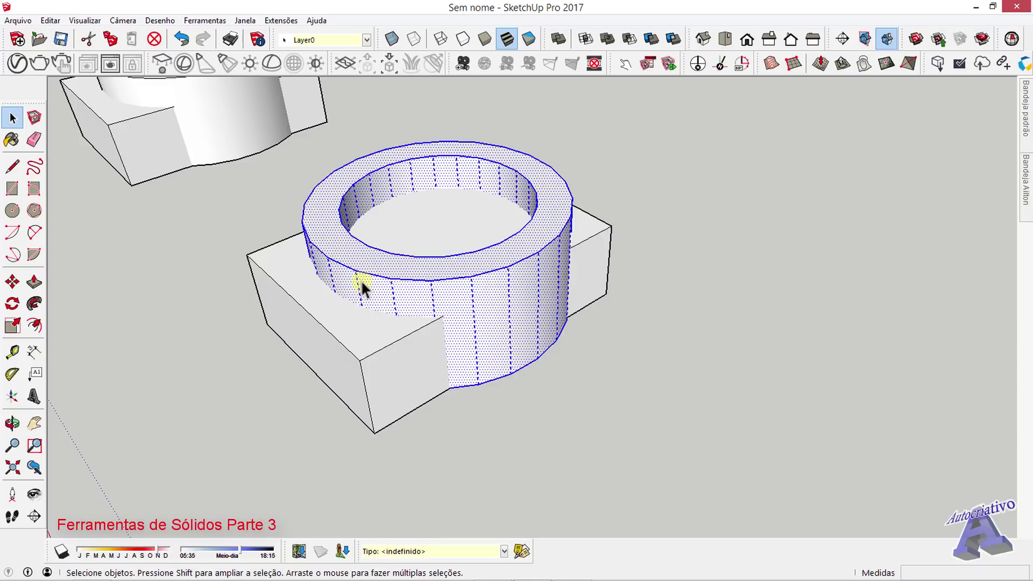
{"action": "left_click", "coordinate": [619, 362]}
Step: Explode the box group of the same copy and clear the selection
{"action": "left_click", "coordinate": [386, 343]}
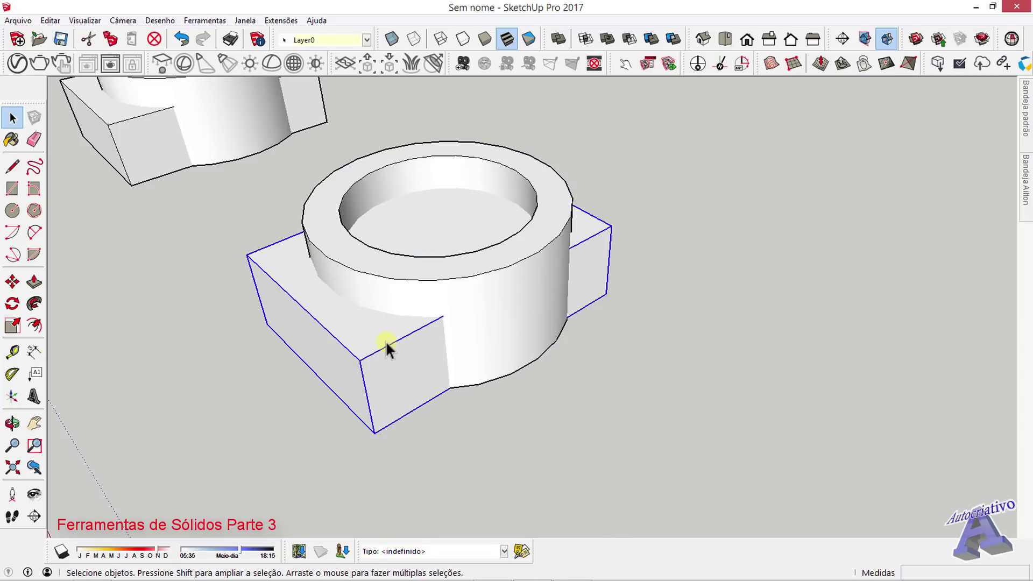
{"action": "right_click", "coordinate": [385, 341]}
{"action": "left_click", "coordinate": [440, 420]}
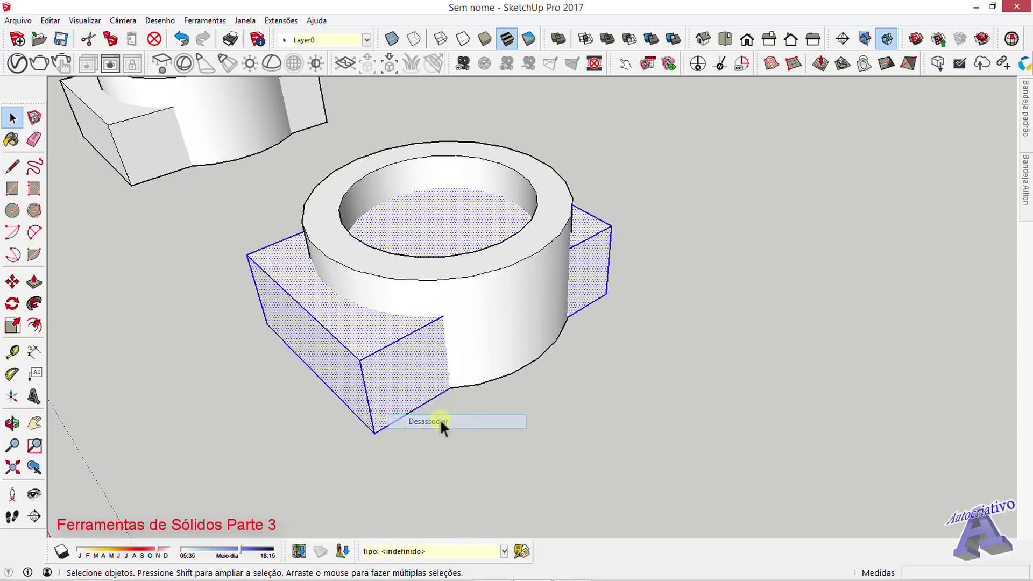
{"action": "left_click", "coordinate": [544, 420]}
Step: Select all the loose tube and box geometry and intersect its faces with the model
{"action": "middle_click_drag", "start_coordinate": [544, 419], "coordinate": [434, 290]}
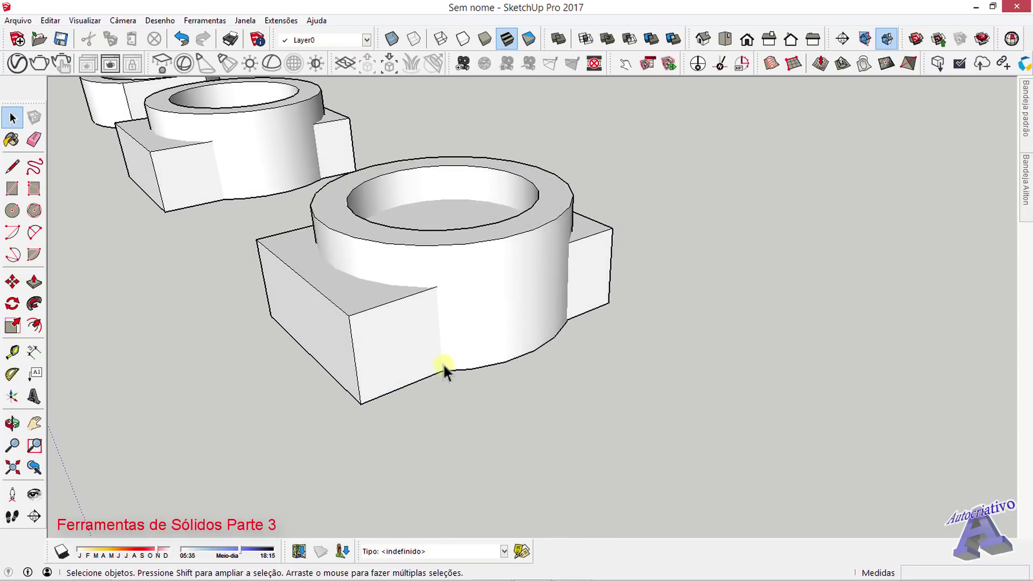
{"action": "middle_click_drag", "start_coordinate": [532, 380], "coordinate": [539, 431]}
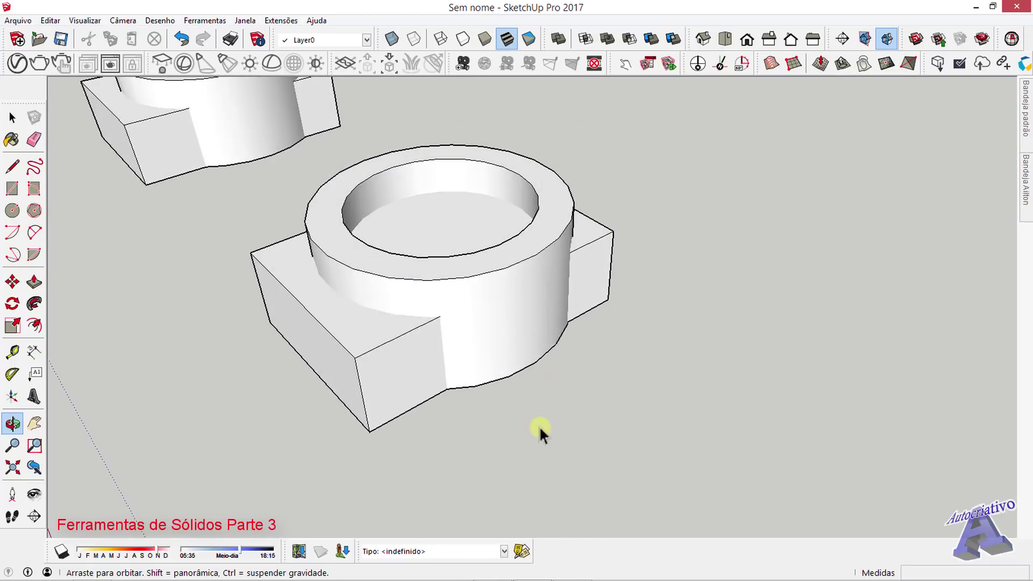
{"action": "triple_click", "coordinate": [500, 302]}
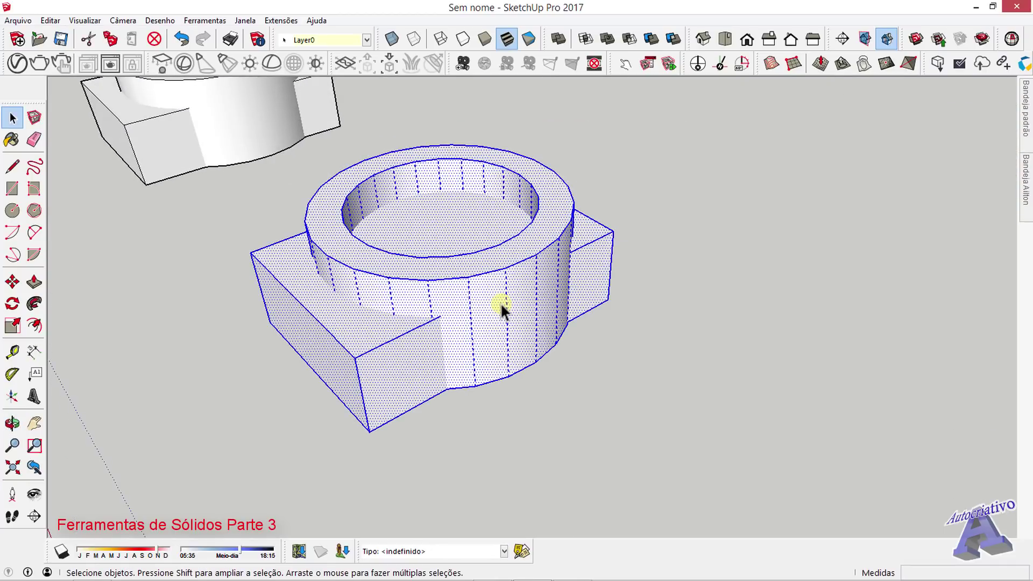
{"action": "right_click", "coordinate": [494, 293]}
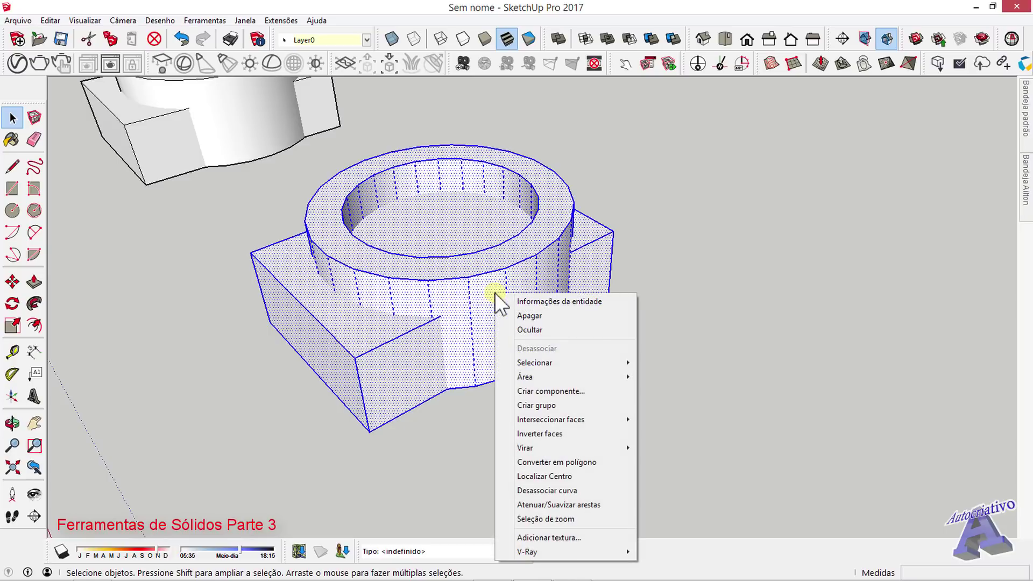
{"action": "mouse_move", "coordinate": [540, 421]}
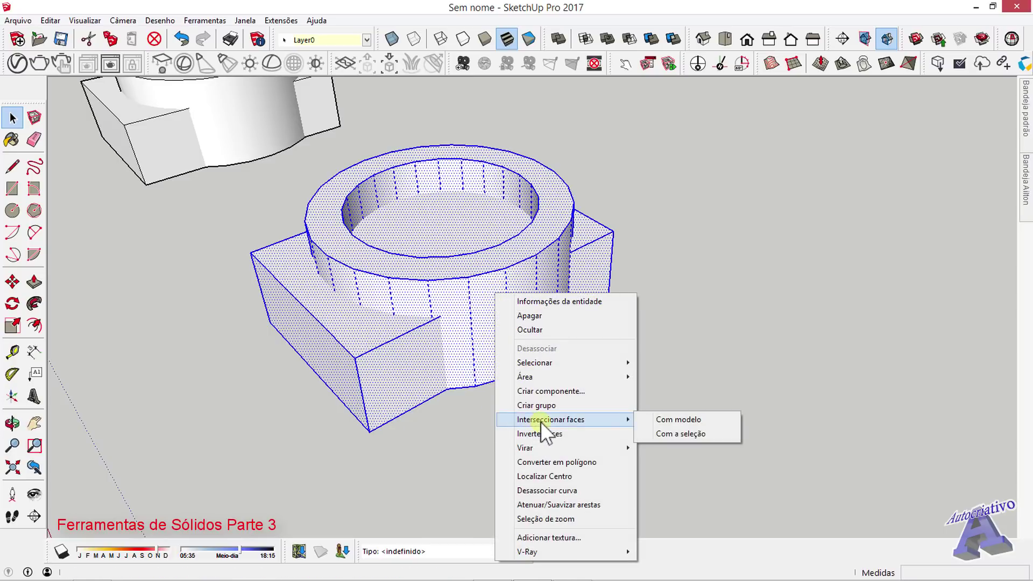
{"action": "left_click", "coordinate": [671, 420]}
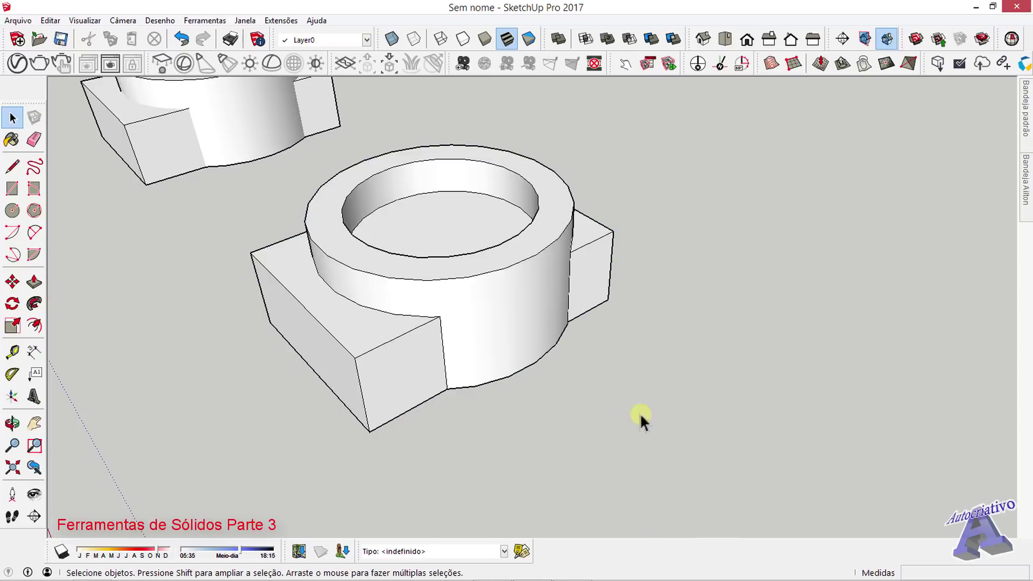
Step: Push the tube's top ring face down until it is flush with the box's top face
{"action": "middle_click_drag", "start_coordinate": [462, 328], "coordinate": [321, 263]}
{"action": "scroll", "coordinate": [418, 308], "scroll_direction": "up", "scroll_amount": 2}
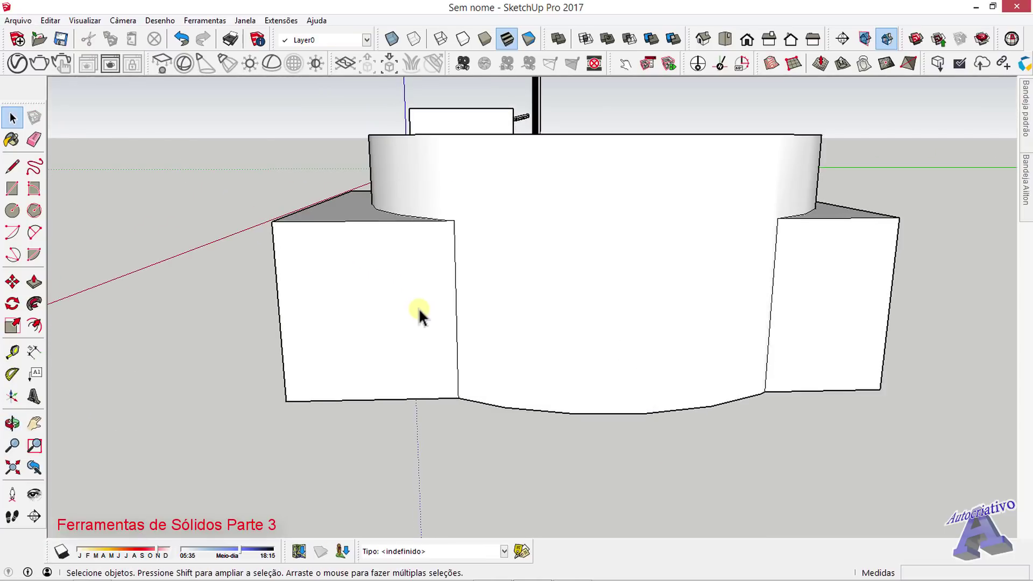
{"action": "mouse_move", "coordinate": [456, 308]}
{"action": "middle_mouse_down"}
{"action": "mouse_move", "coordinate": [503, 342]}
{"action": "mouse_move", "coordinate": [549, 162]}
{"action": "mouse_move", "coordinate": [523, 302]}
{"action": "mouse_move", "coordinate": [623, 335]}
{"action": "mouse_move", "coordinate": [503, 282]}
{"action": "mouse_move", "coordinate": [671, 417]}
{"action": "mouse_move", "coordinate": [454, 295]}
{"action": "mouse_move", "coordinate": [751, 138]}
{"action": "mouse_move", "coordinate": [560, 249]}
{"action": "mouse_move", "coordinate": [672, 272]}
{"action": "mouse_move", "coordinate": [687, 266]}
{"action": "mouse_move", "coordinate": [433, 277]}
{"action": "mouse_move", "coordinate": [292, 260]}
{"action": "mouse_move", "coordinate": [461, 247]}
{"action": "mouse_move", "coordinate": [449, 293]}
{"action": "middle_mouse_up"}
{"action": "scroll", "coordinate": [672, 272], "scroll_direction": "down", "scroll_amount": 3}
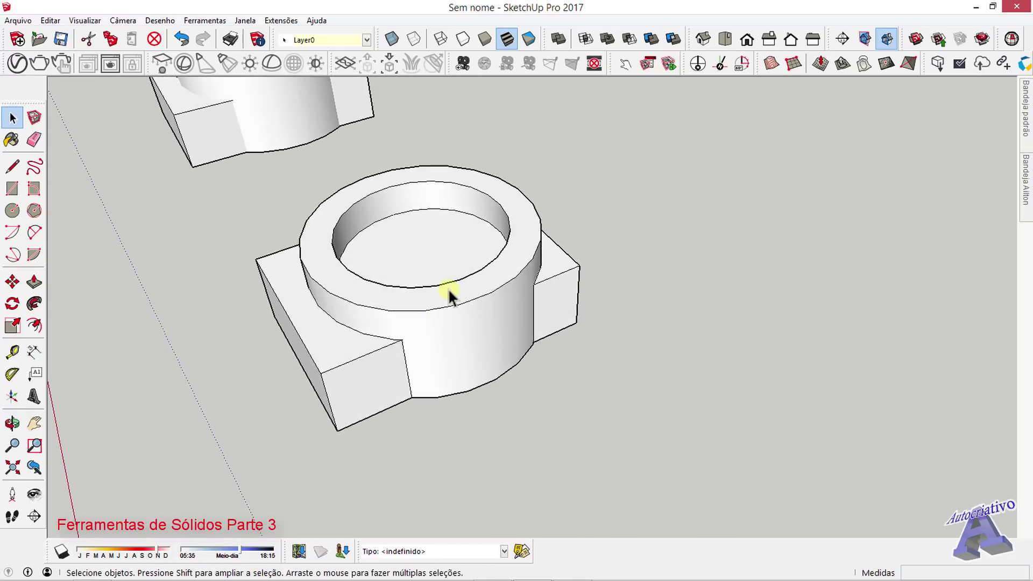
{"action": "left_click", "coordinate": [449, 293]}
{"action": "key", "text": "p"}
{"action": "left_click_drag", "start_coordinate": [448, 295], "coordinate": [520, 342]}
{"action": "key", "text": "space"}
{"action": "scroll", "coordinate": [562, 325], "scroll_direction": "up", "scroll_amount": 3}
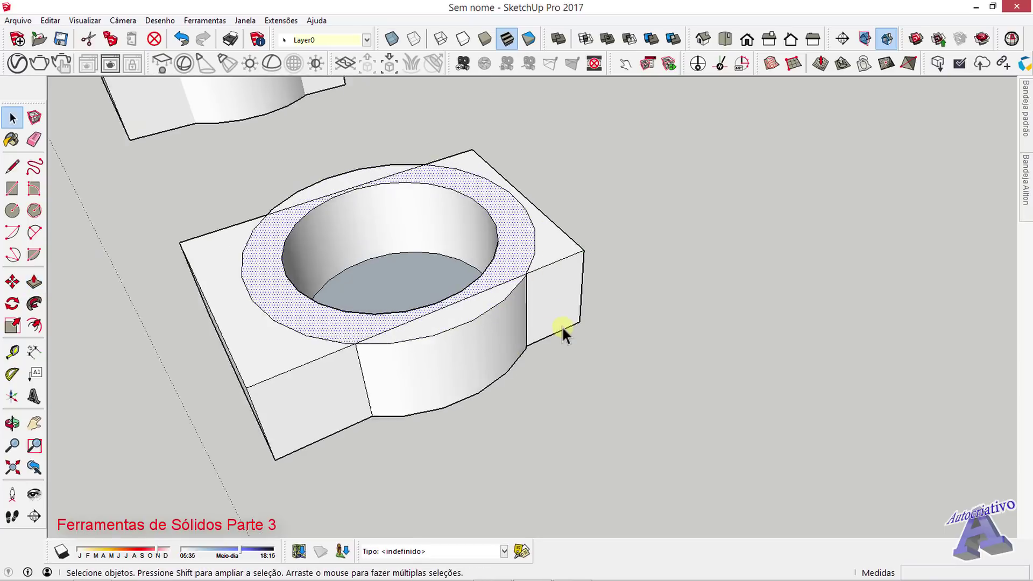
{"action": "scroll", "coordinate": [663, 331], "scroll_direction": "down", "scroll_amount": 4}
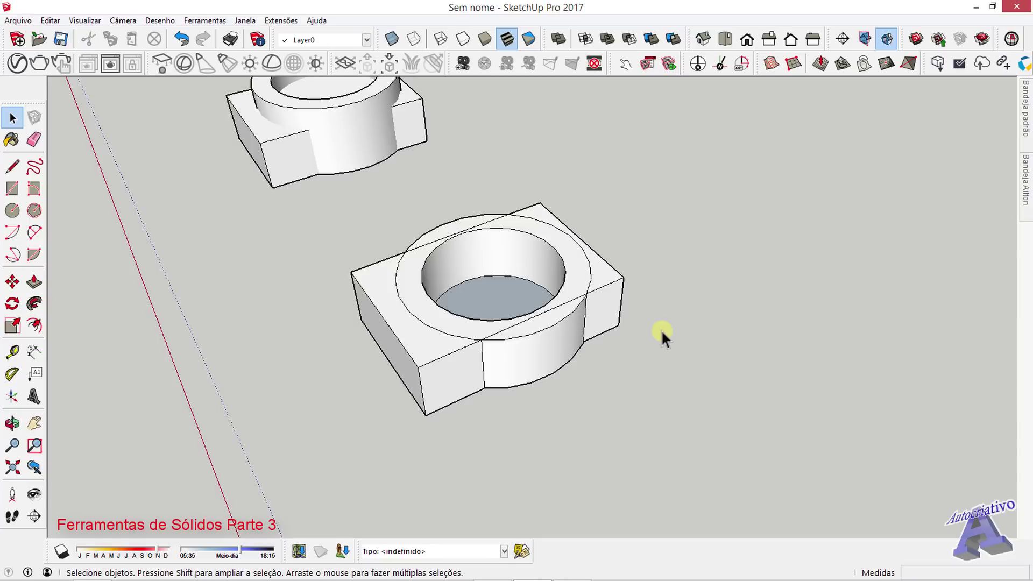
Step: Delete the whole exploded and intersected tube and box copy
{"action": "middle_click_drag", "start_coordinate": [618, 348], "coordinate": [317, 320]}
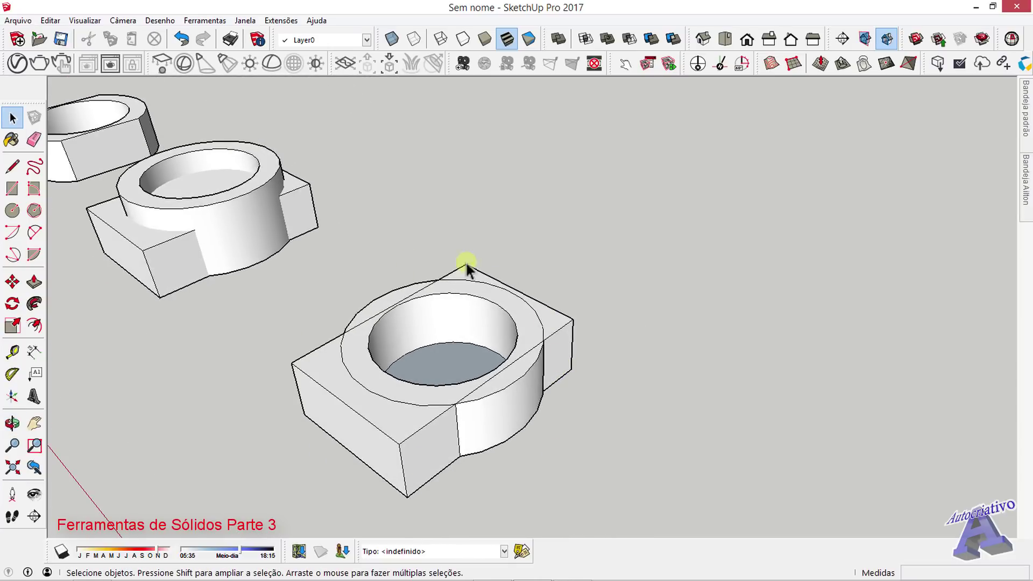
{"action": "middle_click_drag", "start_coordinate": [464, 356], "coordinate": [686, 450]}
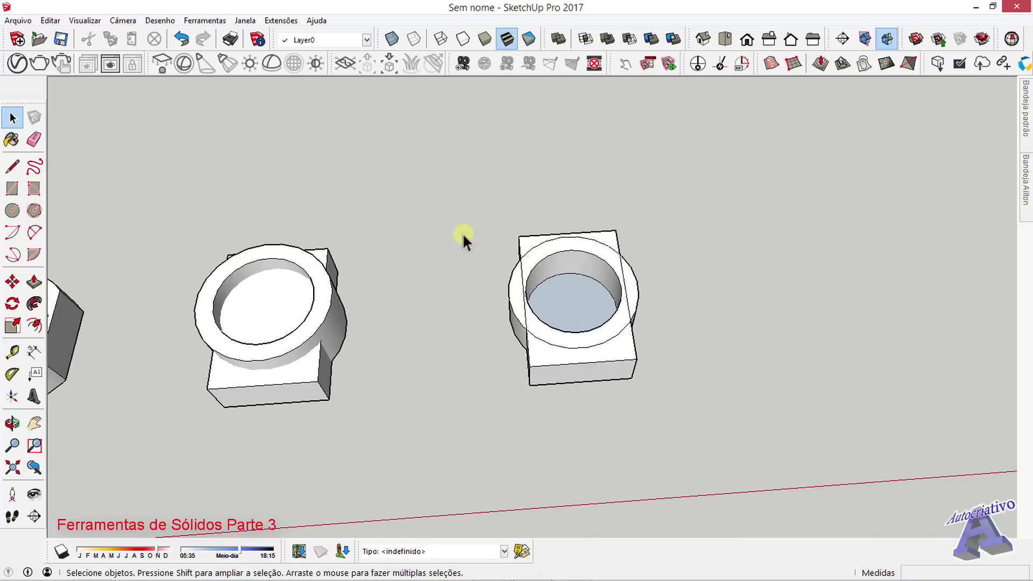
{"action": "left_click_drag", "start_coordinate": [425, 184], "coordinate": [708, 461]}
{"action": "key", "text": "Delete"}
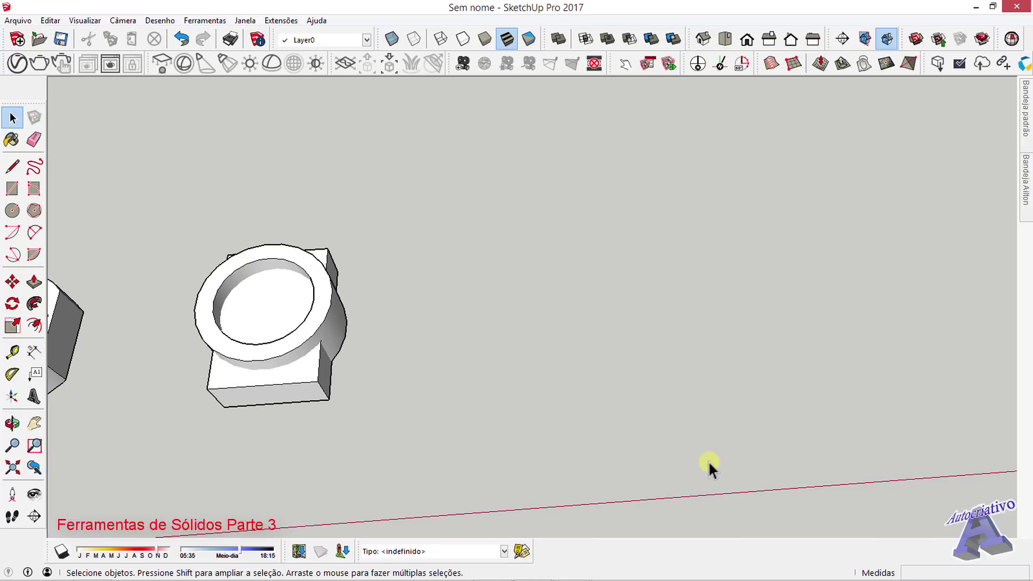
{"action": "middle_click_drag", "start_coordinate": [703, 430], "coordinate": [426, 318]}
{"action": "scroll", "coordinate": [407, 312], "scroll_direction": "down", "scroll_amount": 3}
{"action": "scroll", "coordinate": [330, 270], "scroll_direction": "up", "scroll_amount": 3}
{"action": "middle_click_drag", "start_coordinate": [330, 270], "coordinate": [447, 341]}
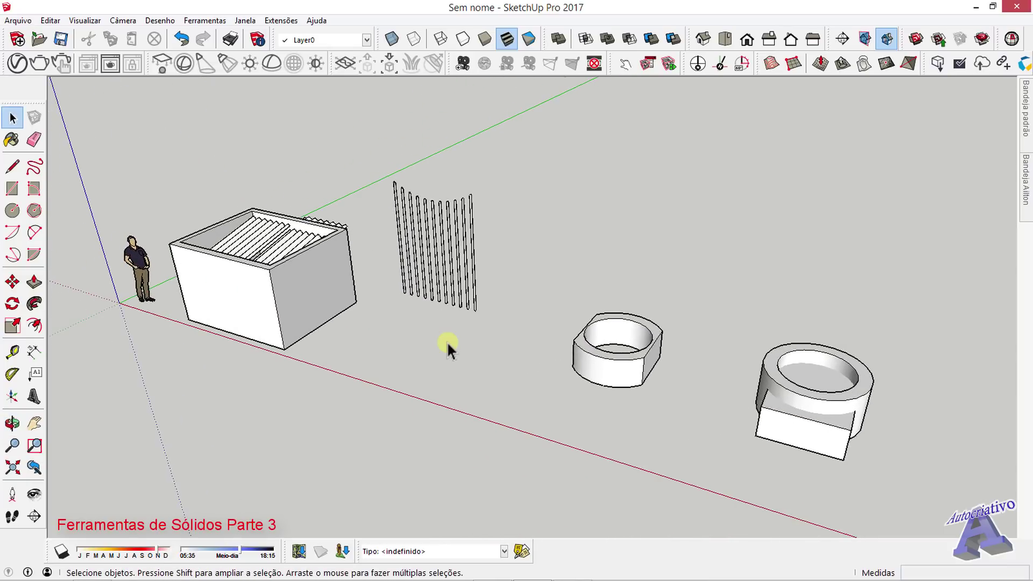